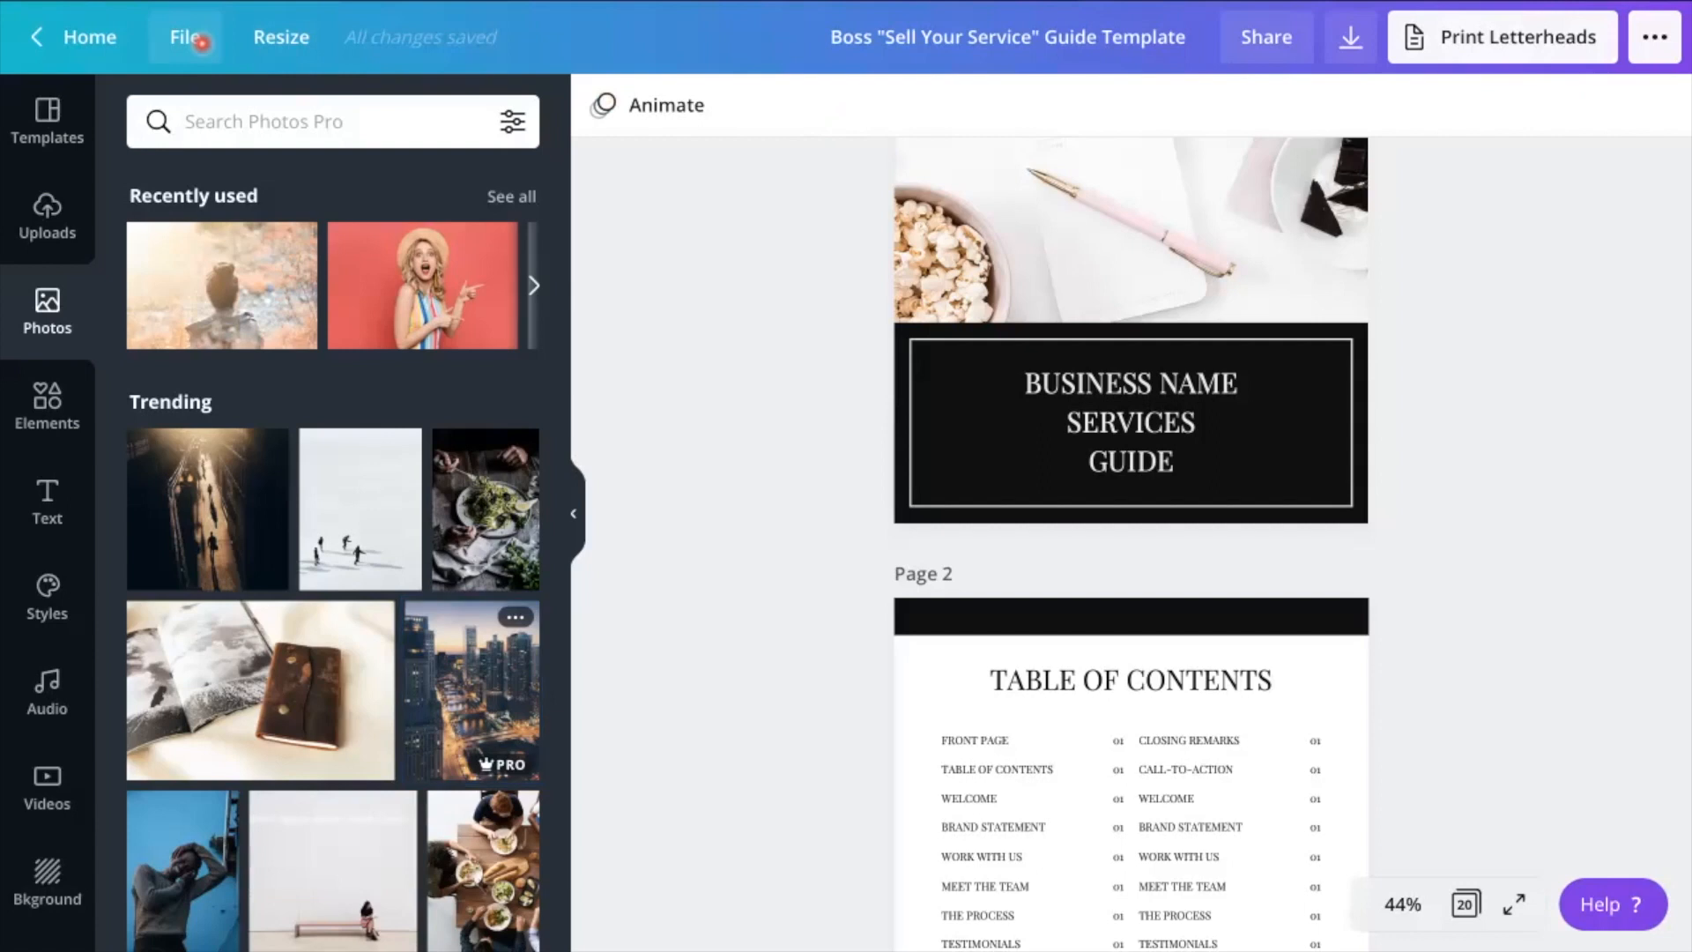
Make a copy of the Boss "Sell Your Service" Guide Template
{"action": "left_click", "coordinate": [201, 42]}
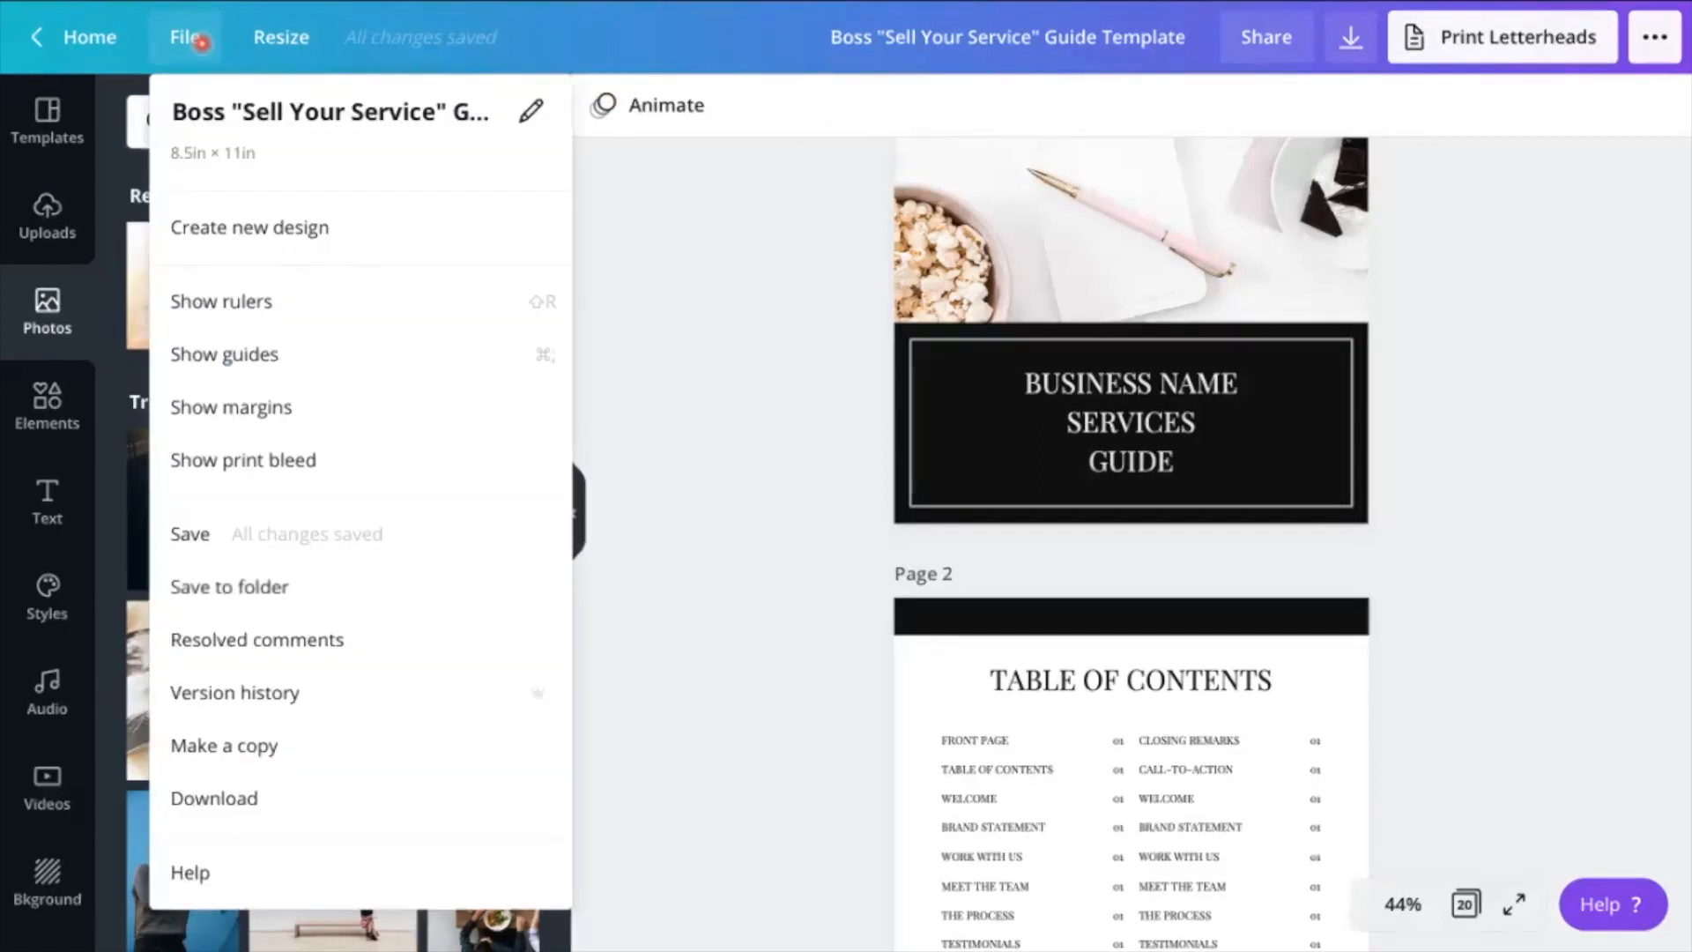
{"action": "left_click", "coordinate": [227, 746]}
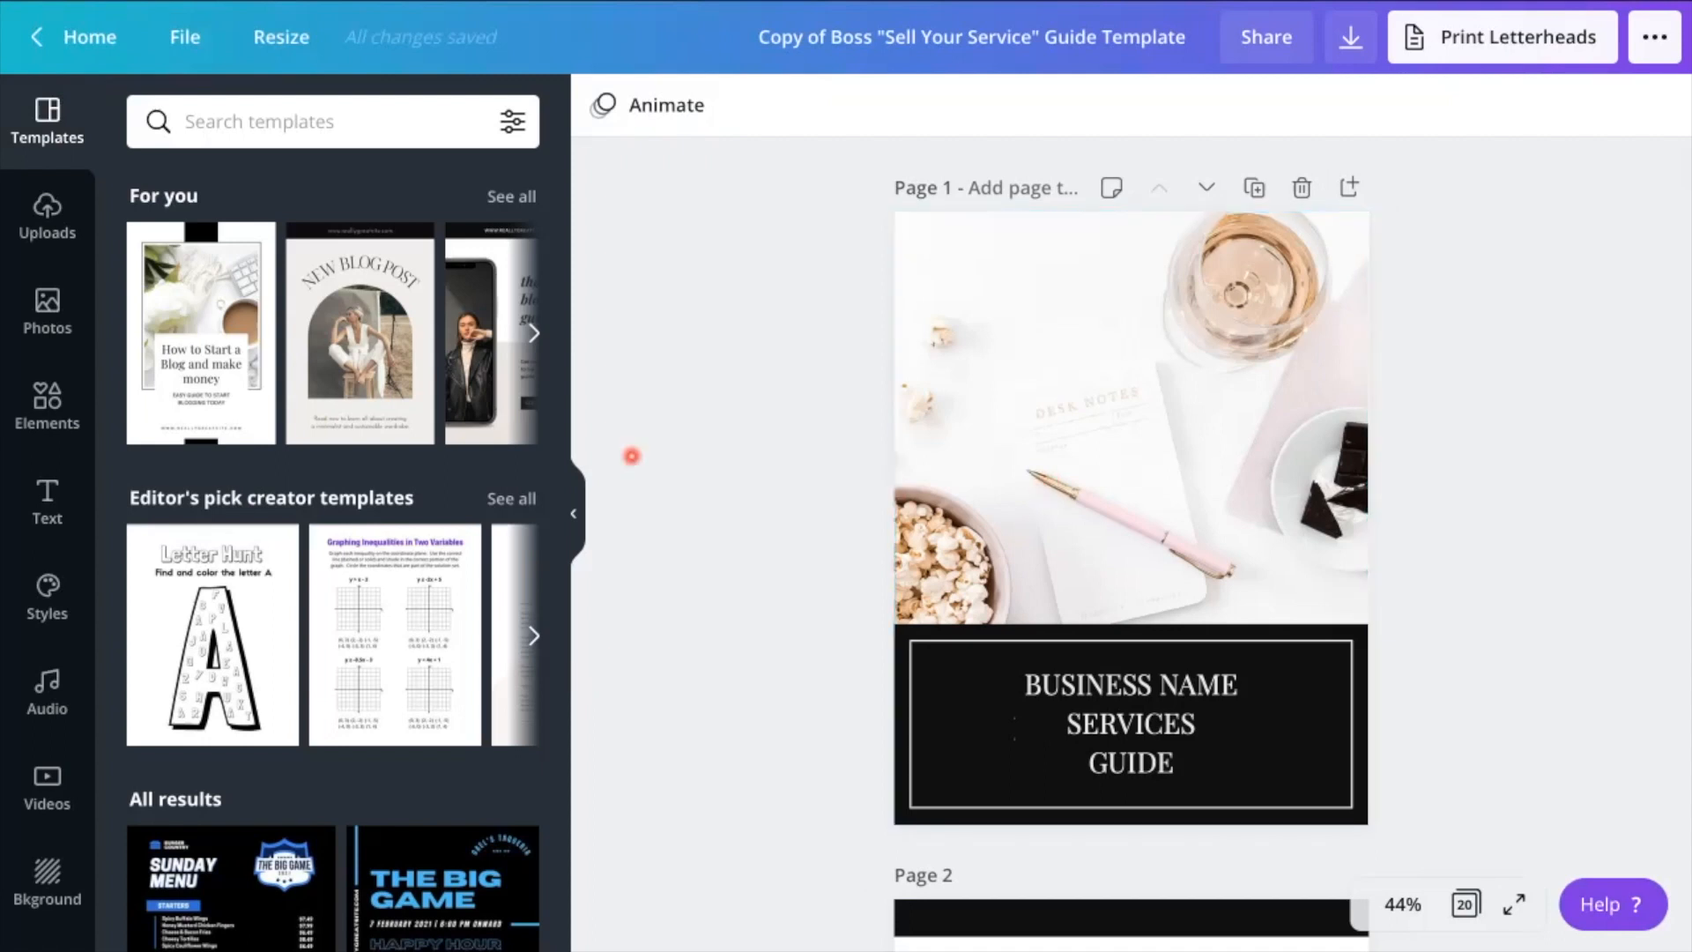
Search the photo library for "food" and replace the cover image with the dark photo of assorted meat dishes
{"action": "left_click", "coordinate": [47, 304]}
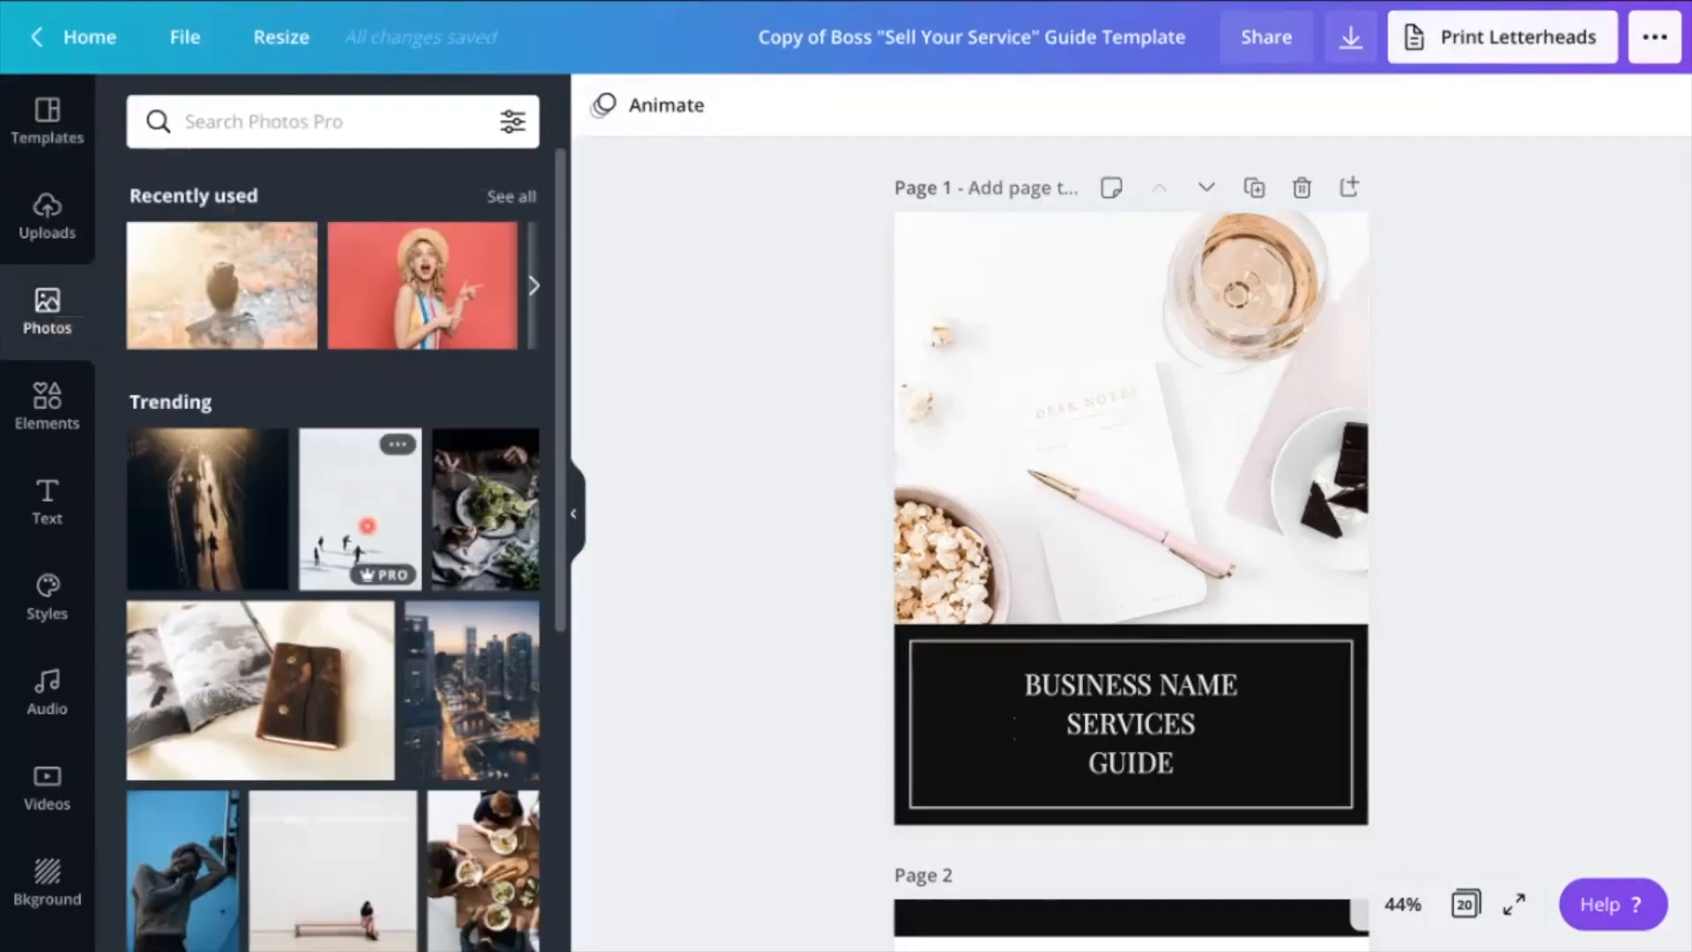
{"action": "left_click", "coordinate": [361, 109]}
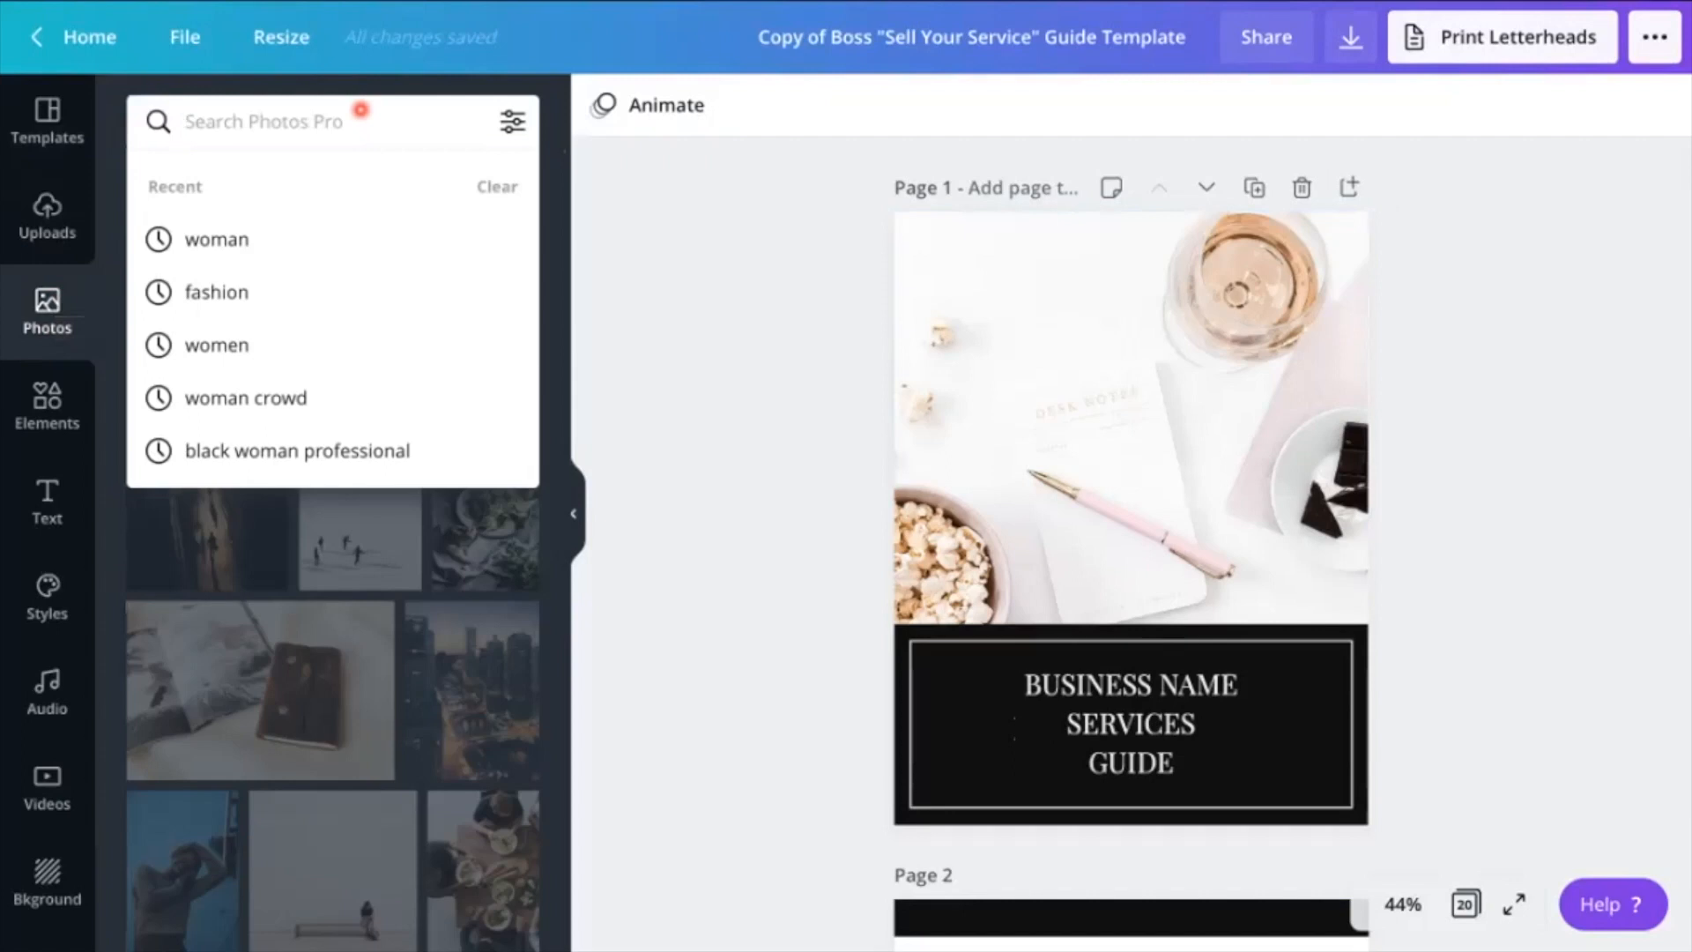
{"action": "type", "text": "food"}
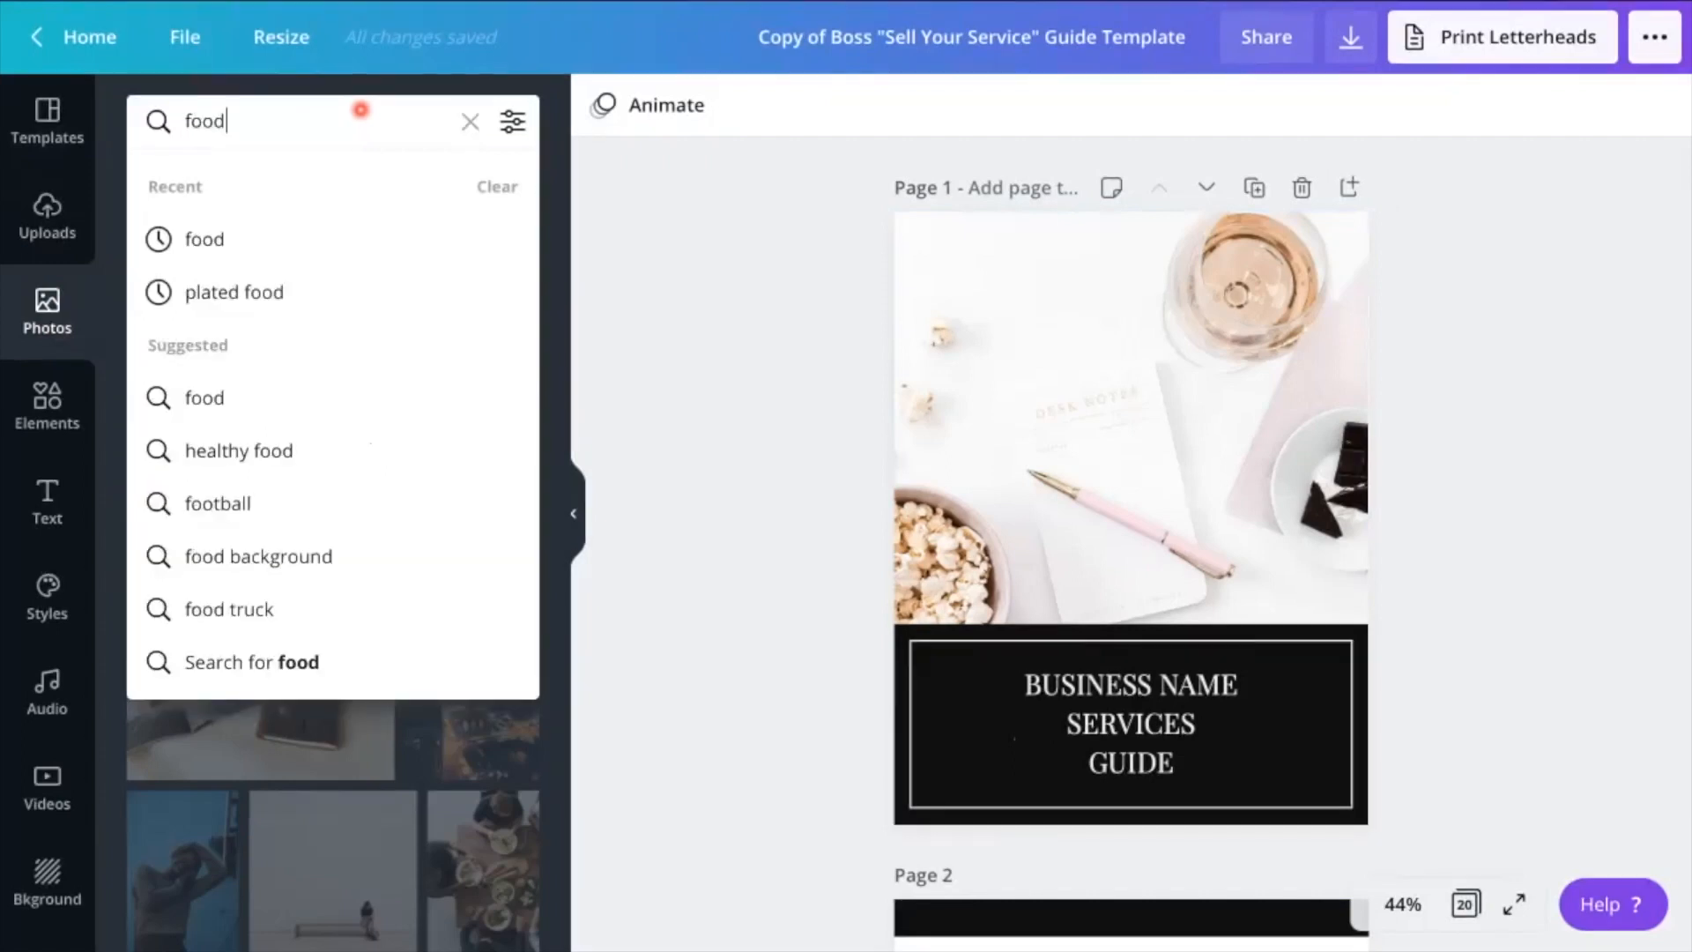
{"action": "key", "text": "Return"}
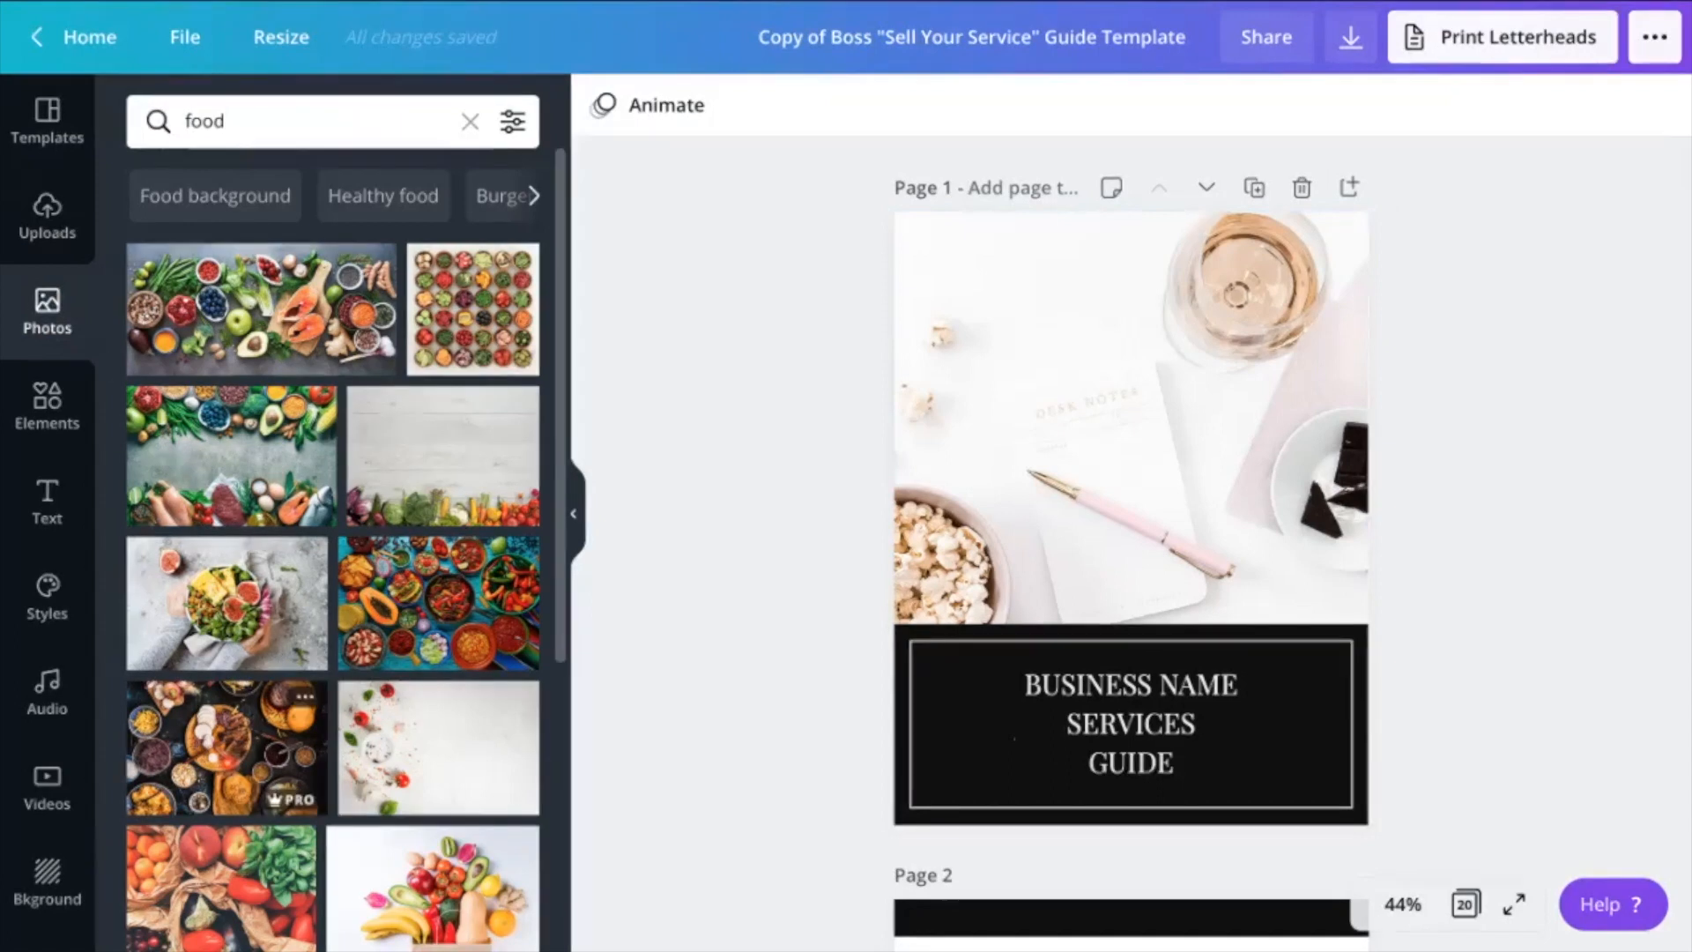
{"action": "left_click_drag", "start_coordinate": [227, 747], "coordinate": [1131, 419]}
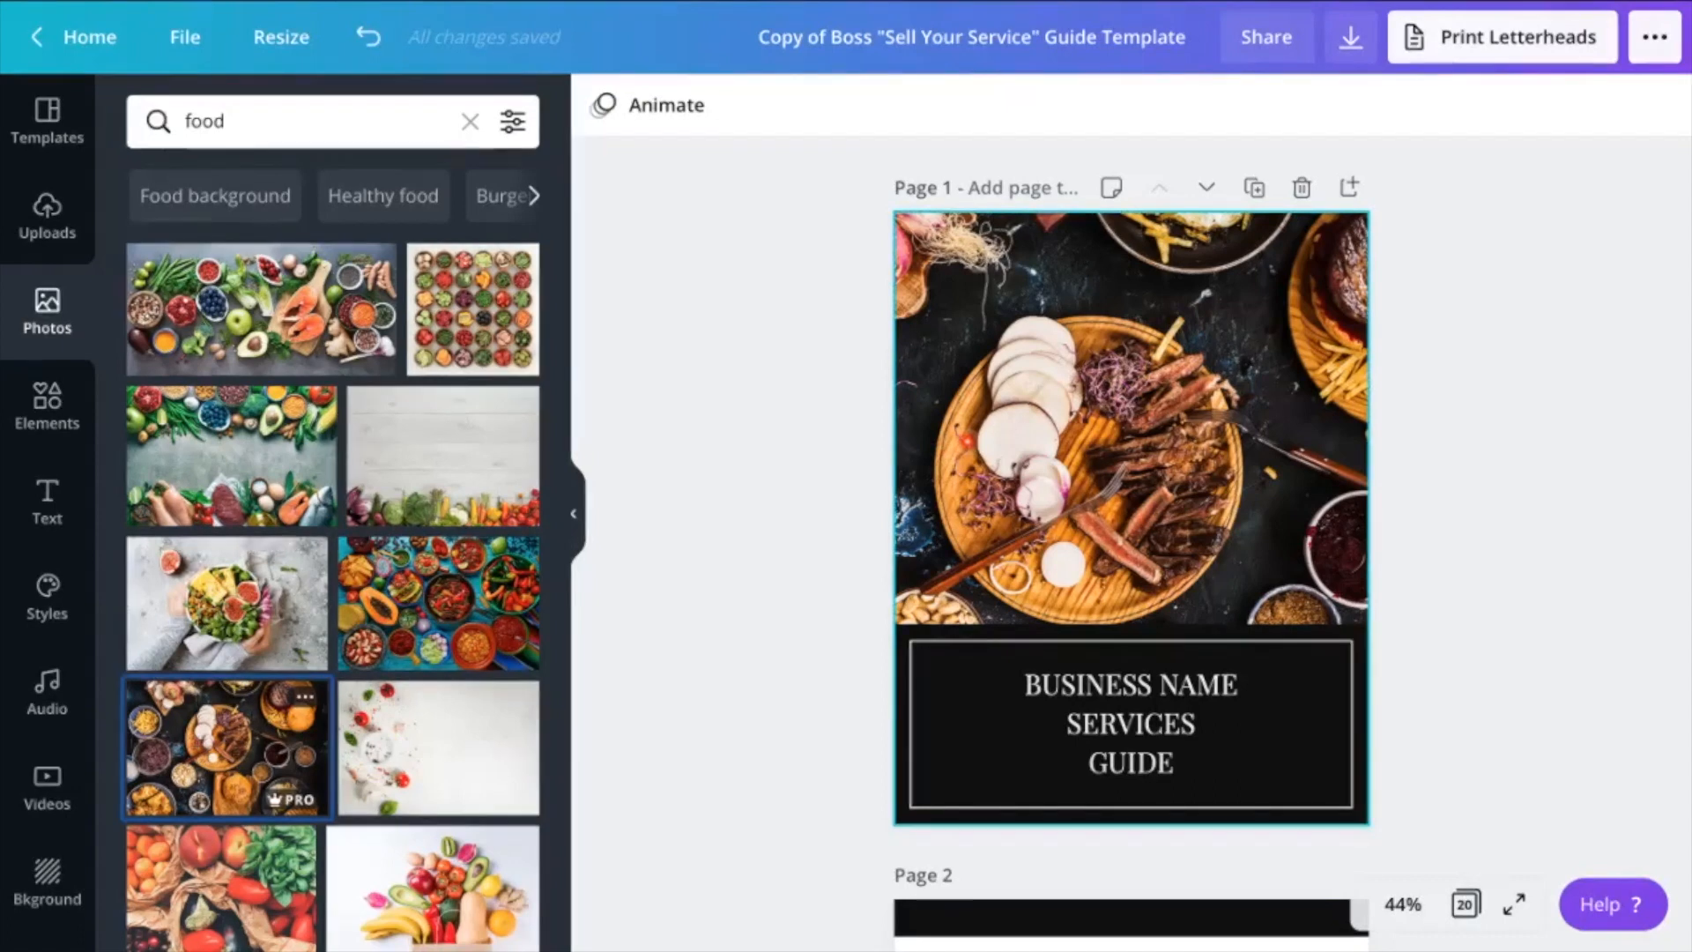
Recolor the cover's black title block with the dark brown photo color and apply the change to all matching black elements
{"action": "left_click", "coordinate": [901, 635]}
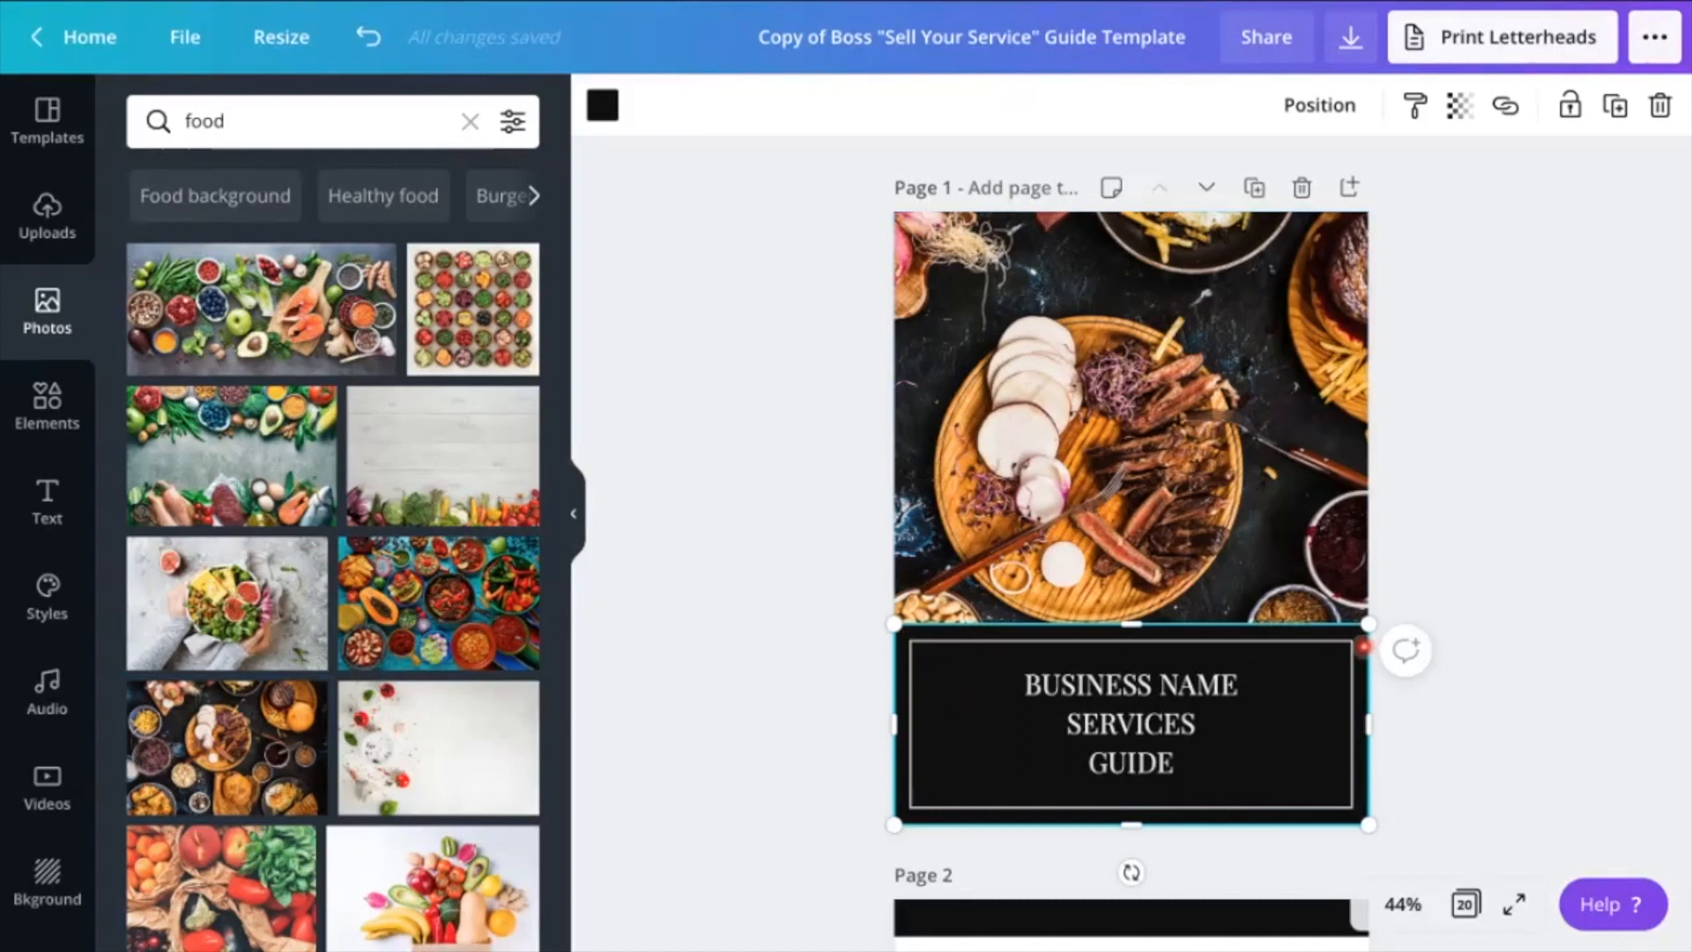
{"action": "left_click", "coordinate": [604, 106]}
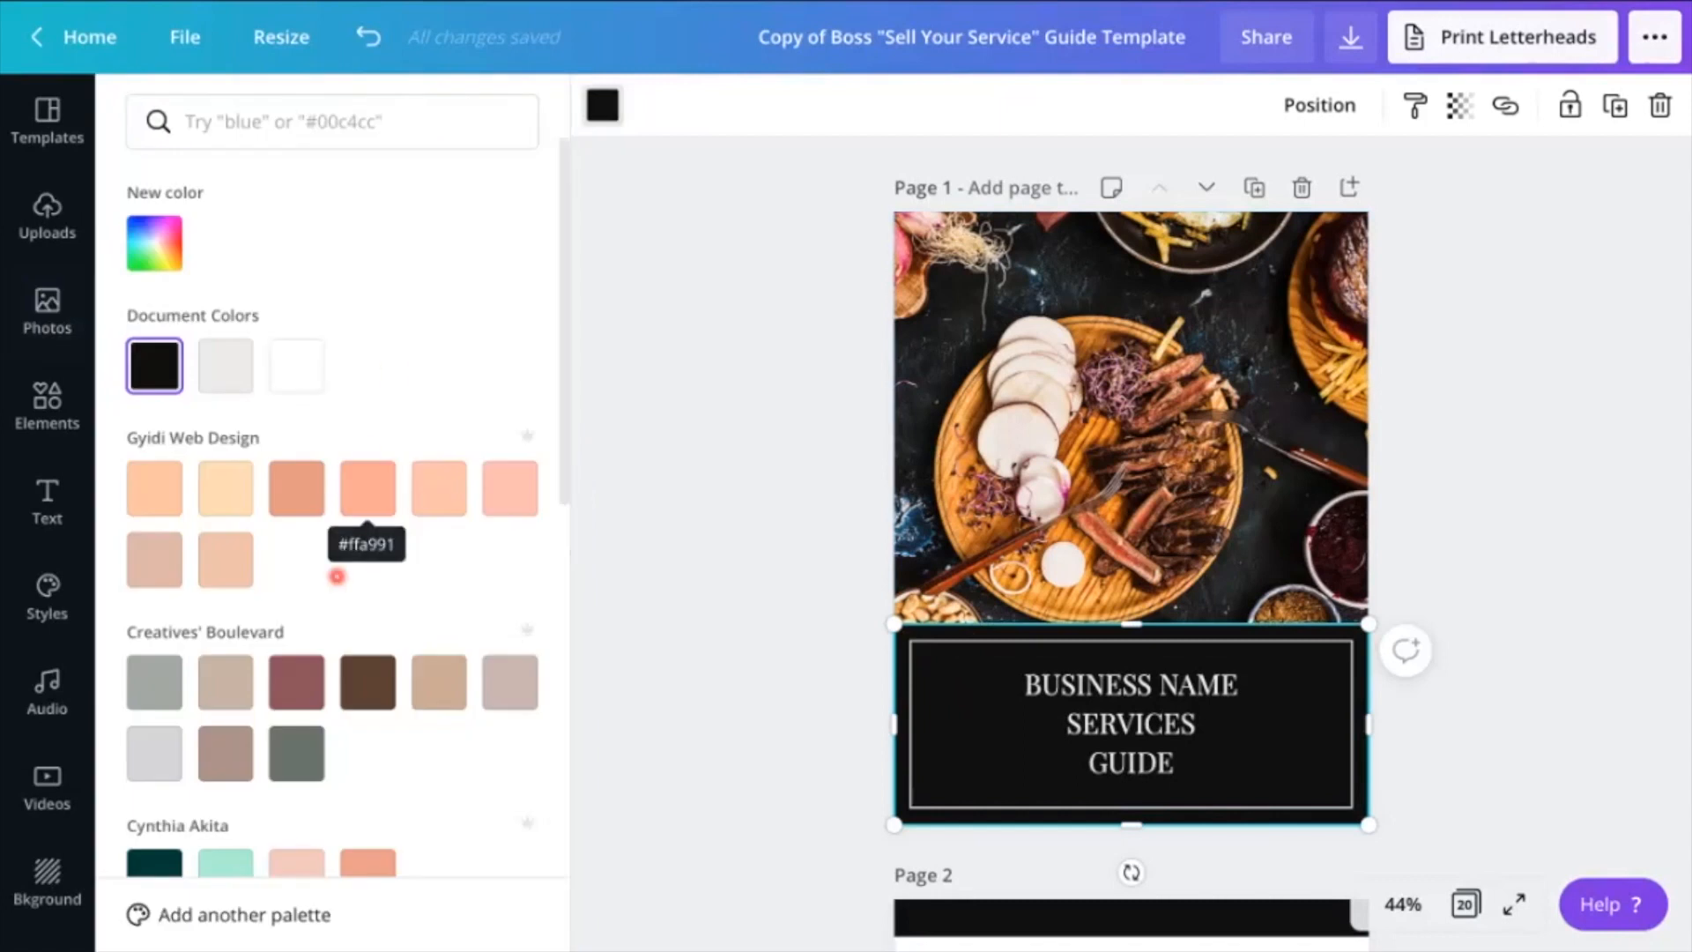
{"action": "scroll", "coordinate": [337, 577], "scroll_direction": "down", "scroll_amount": 1}
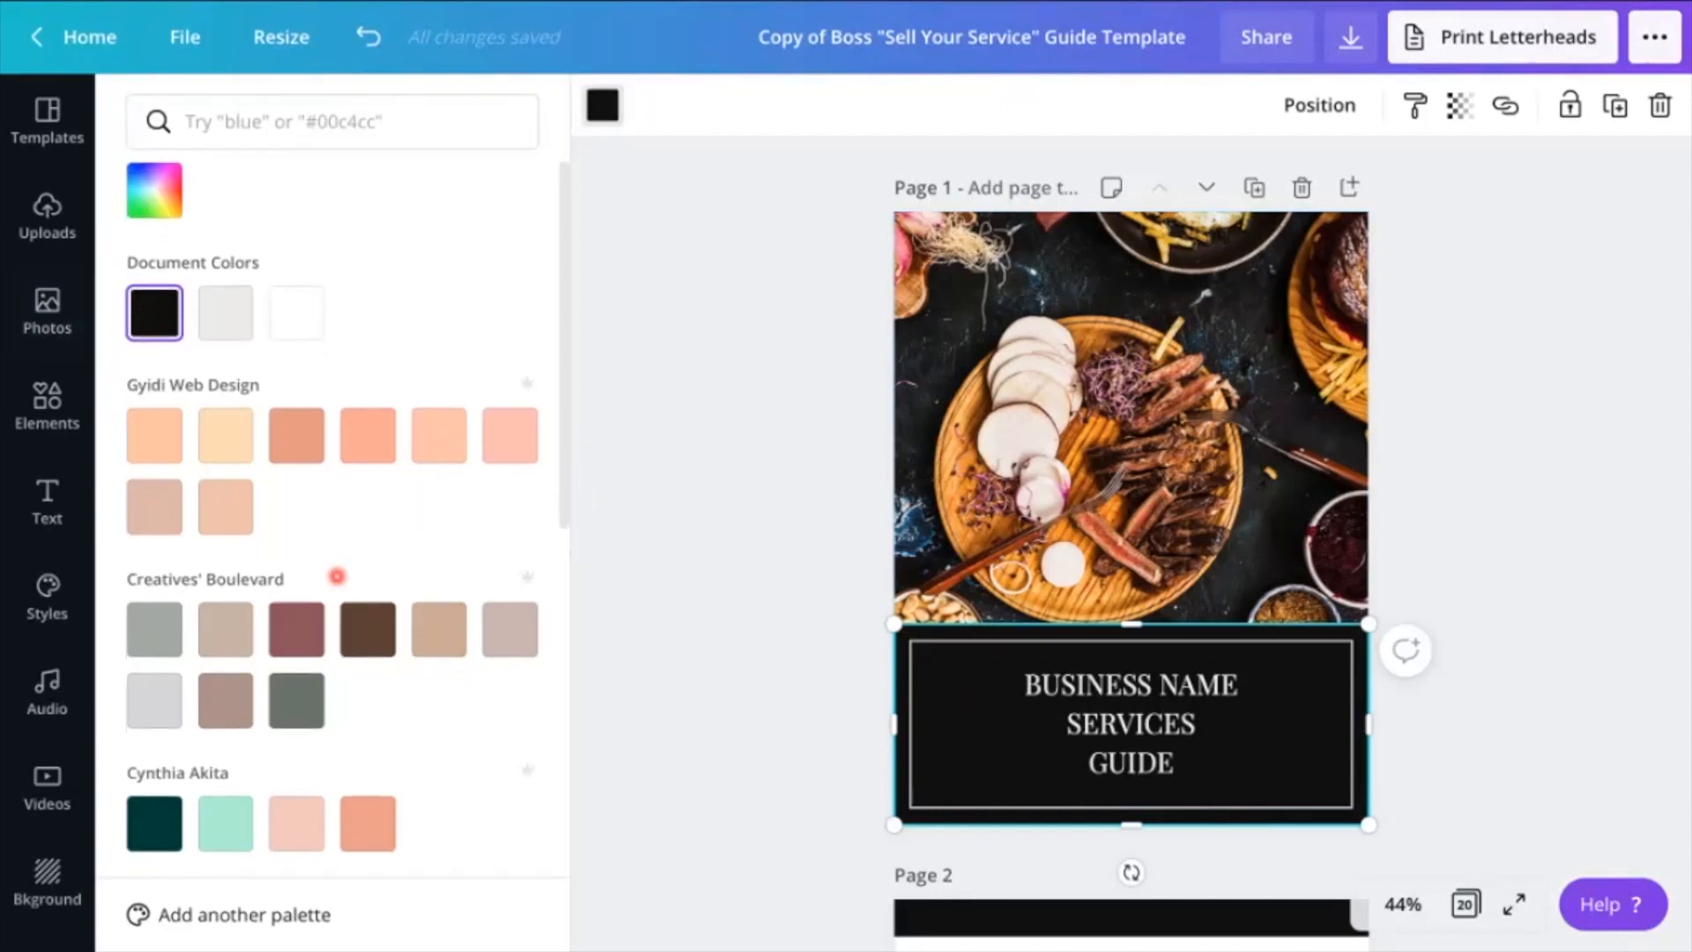
{"action": "scroll", "coordinate": [337, 576], "scroll_direction": "down", "scroll_amount": 10}
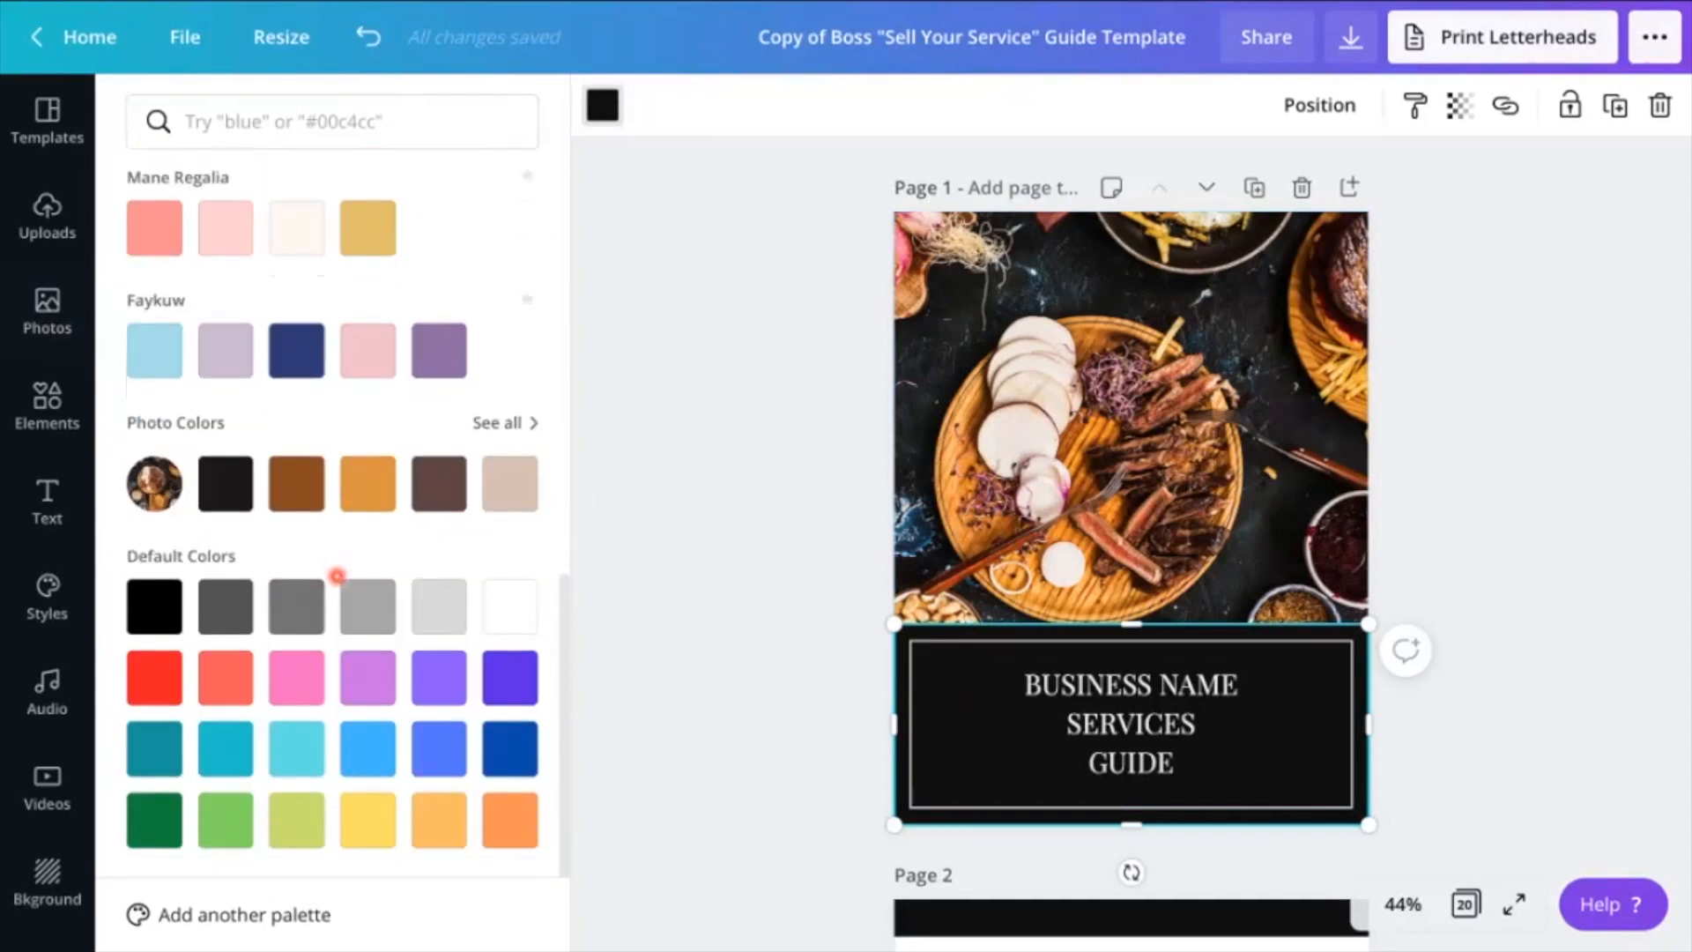
{"action": "scroll", "coordinate": [337, 576], "scroll_direction": "up", "scroll_amount": 1}
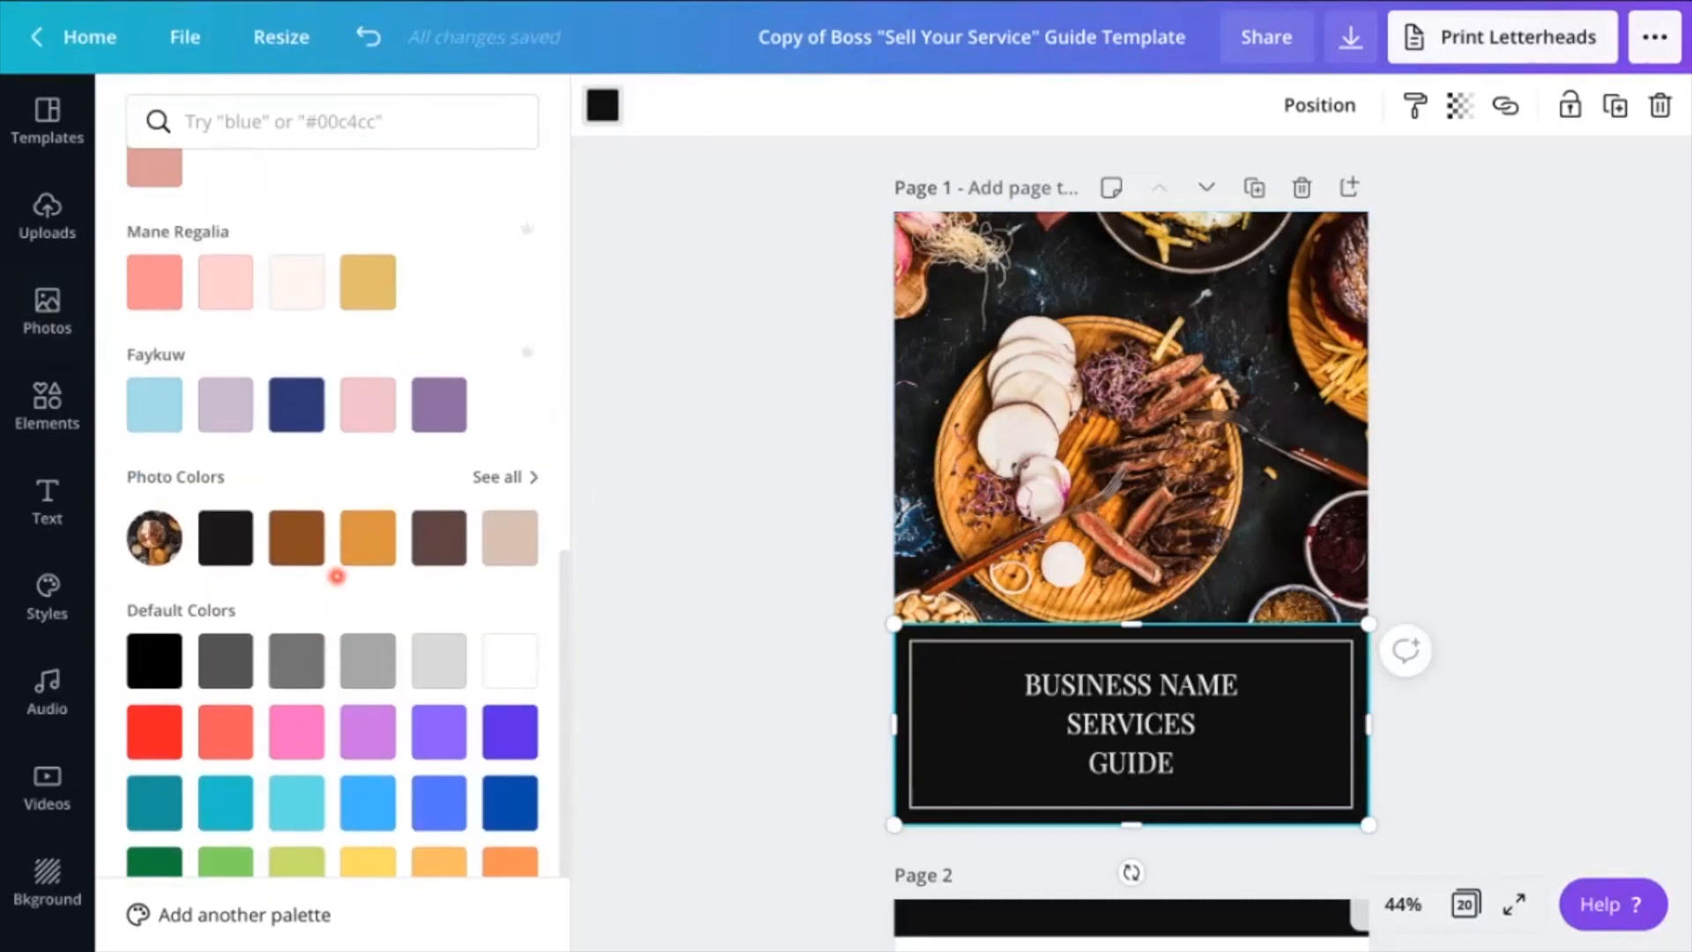
{"action": "left_click", "coordinate": [438, 546]}
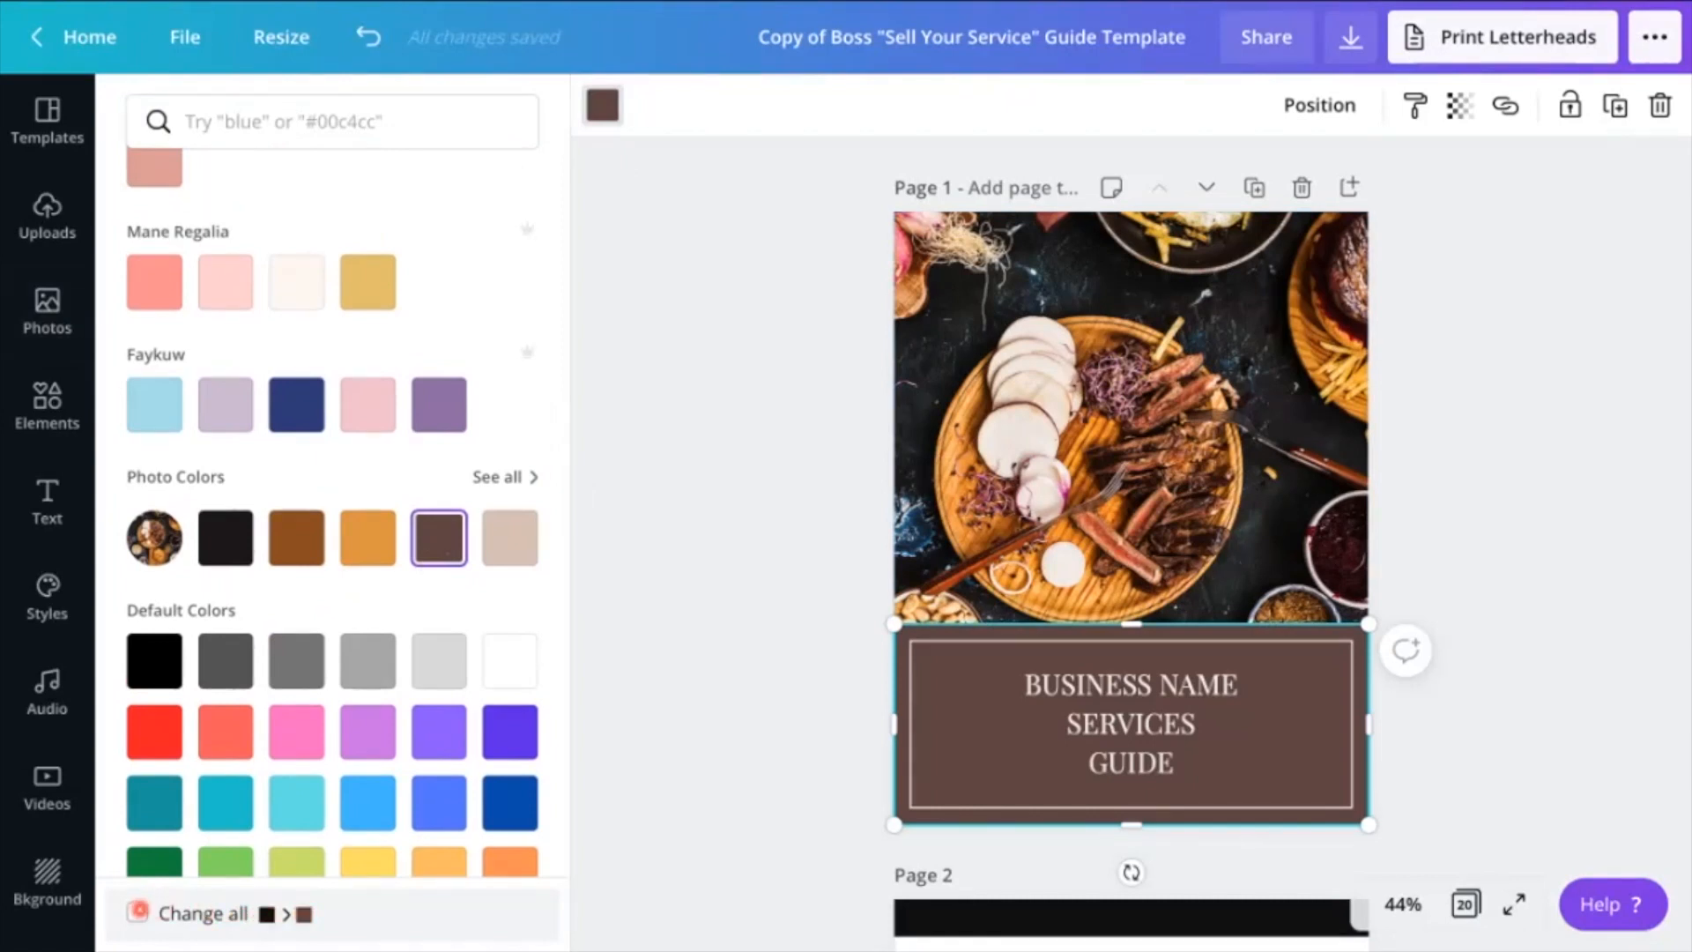
{"action": "left_click", "coordinate": [138, 909]}
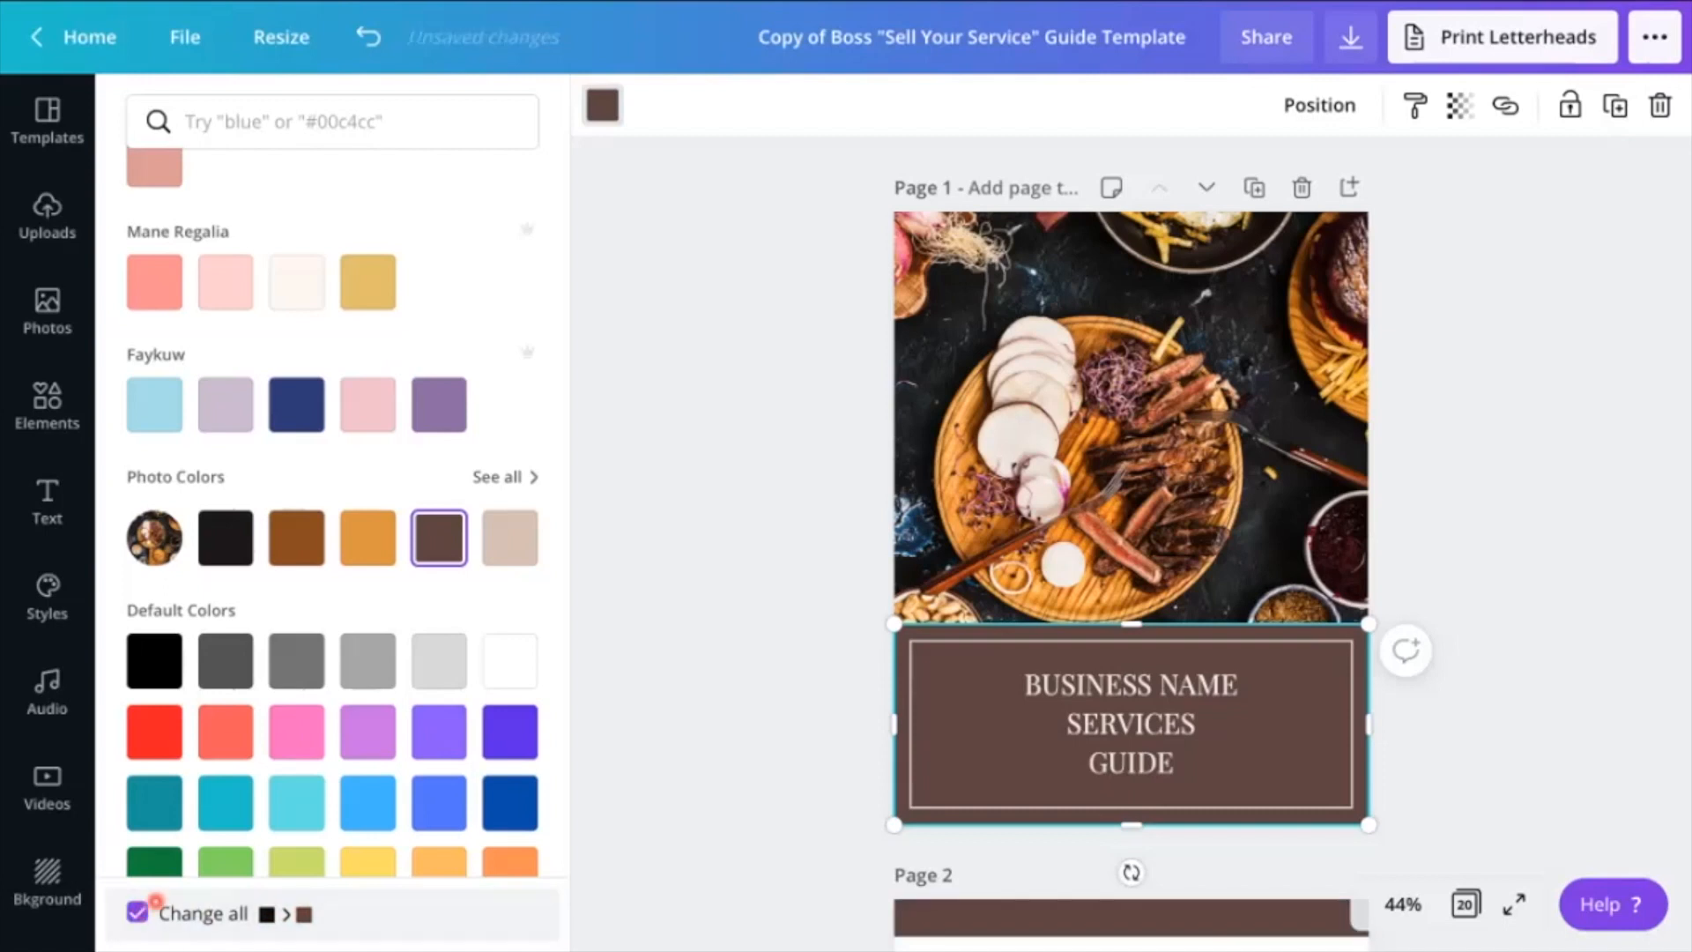
Recolor the thin frame around the cover title to white #ffffff and change all elements of the same color
{"action": "left_click", "coordinate": [921, 754]}
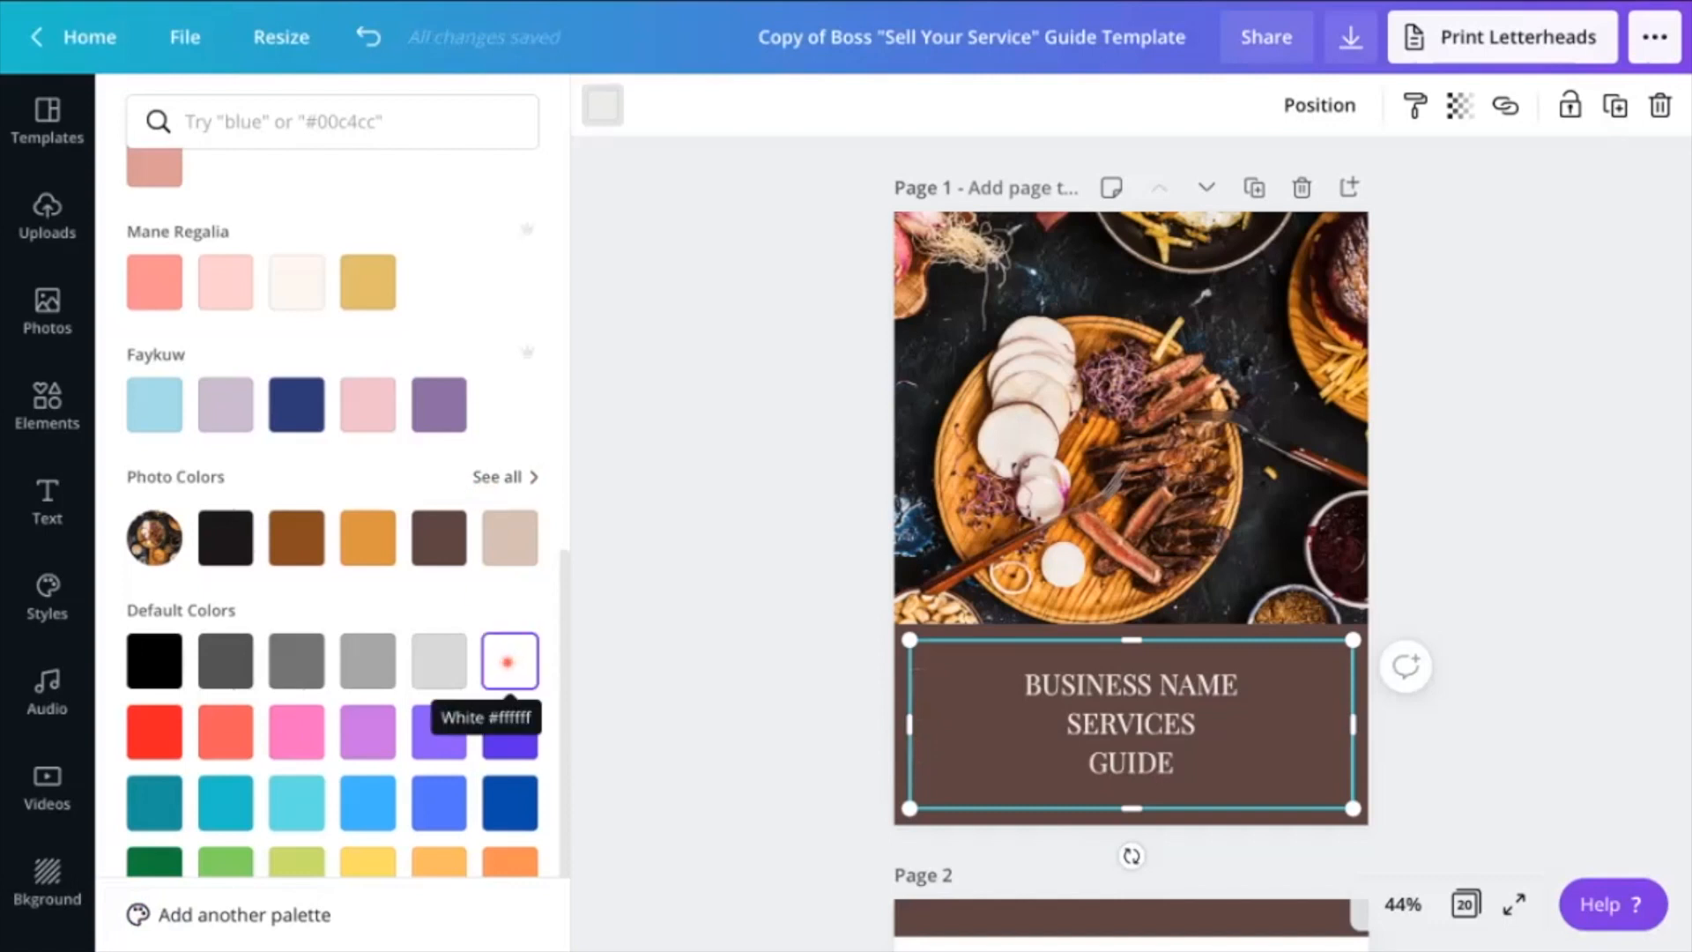
{"action": "left_click", "coordinate": [508, 661]}
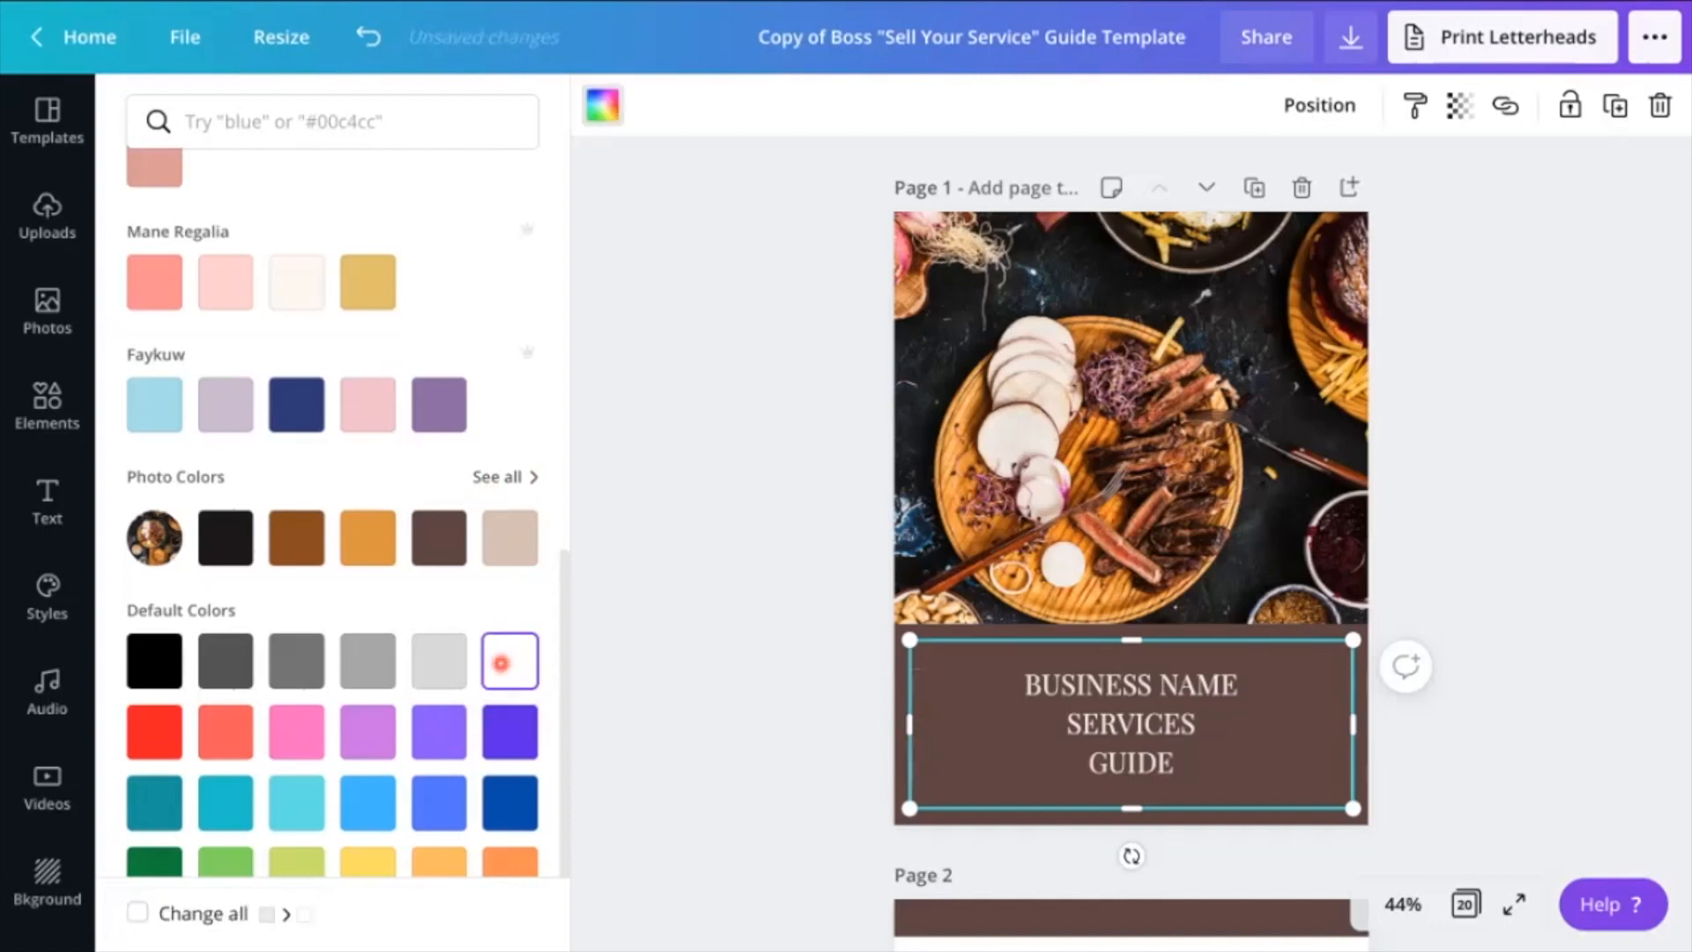
{"action": "left_click", "coordinate": [138, 911]}
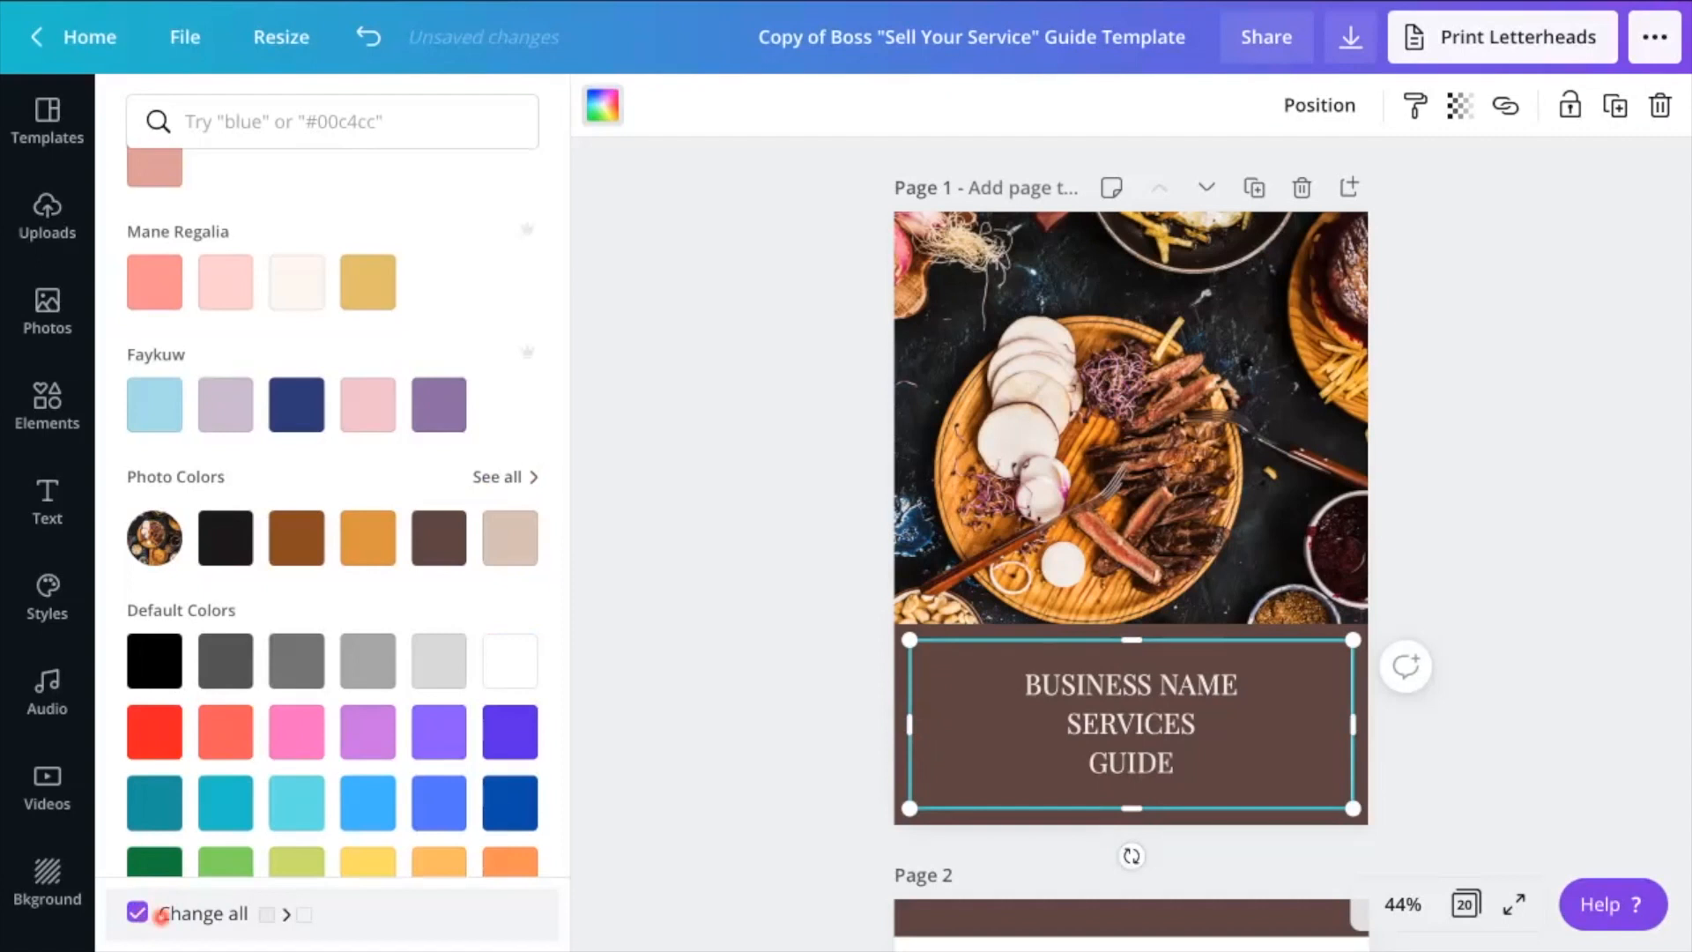
Change the cover title's text color to white from the document colors
{"action": "left_click", "coordinate": [1109, 708]}
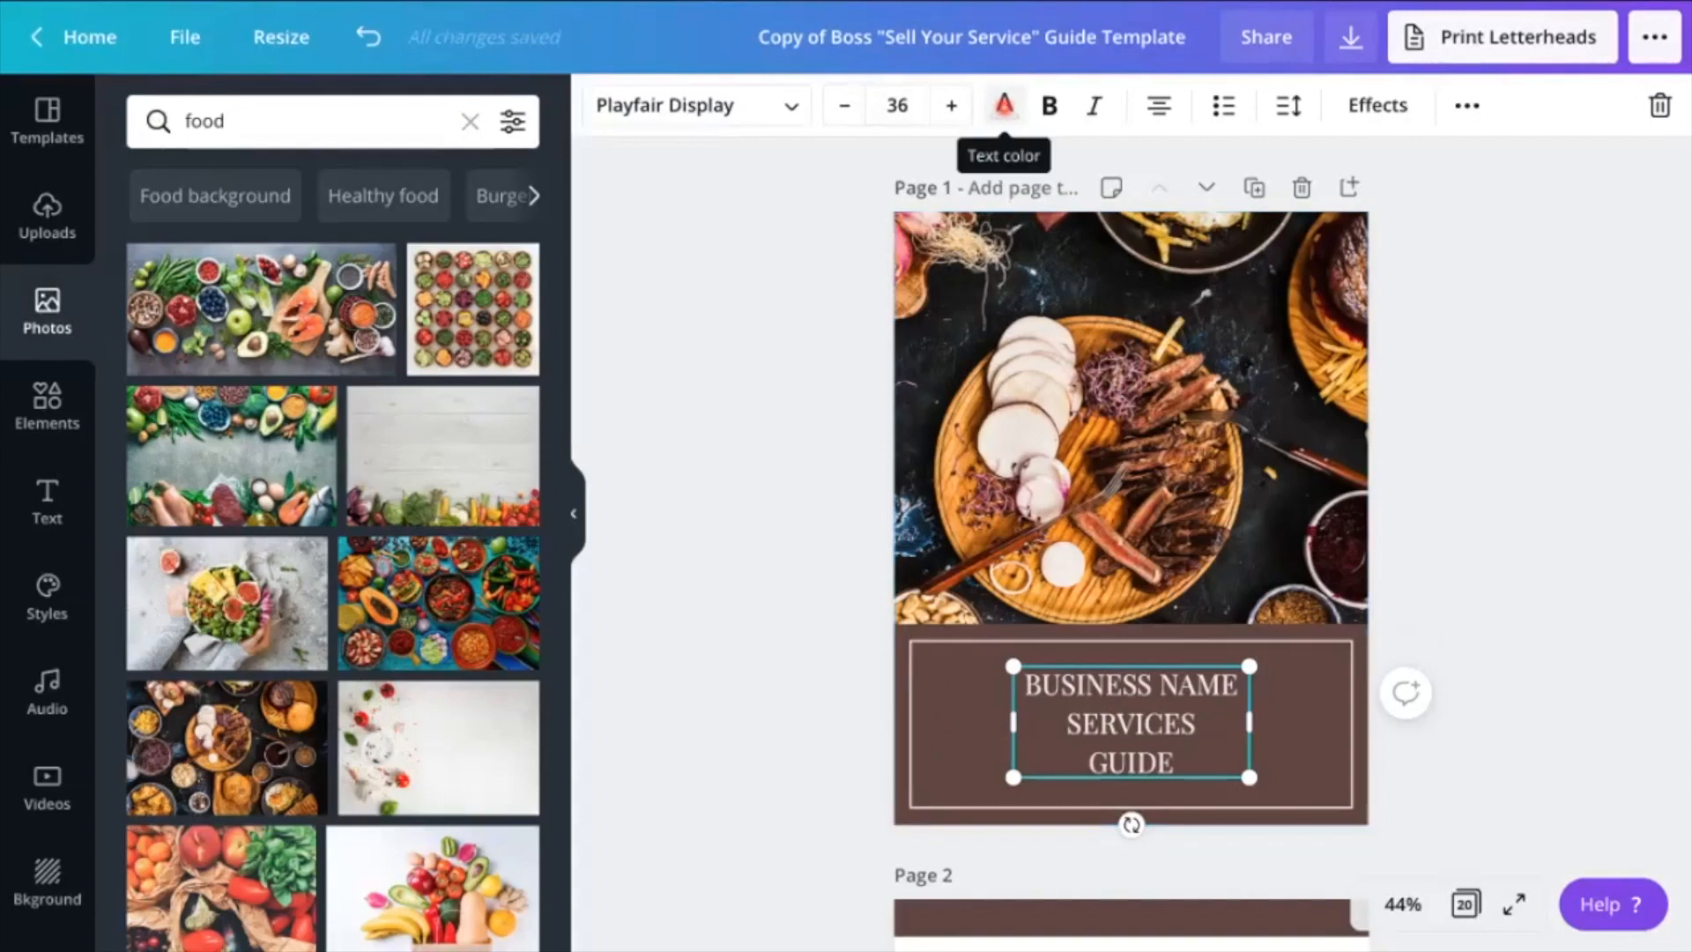
{"action": "left_click", "coordinate": [1003, 105]}
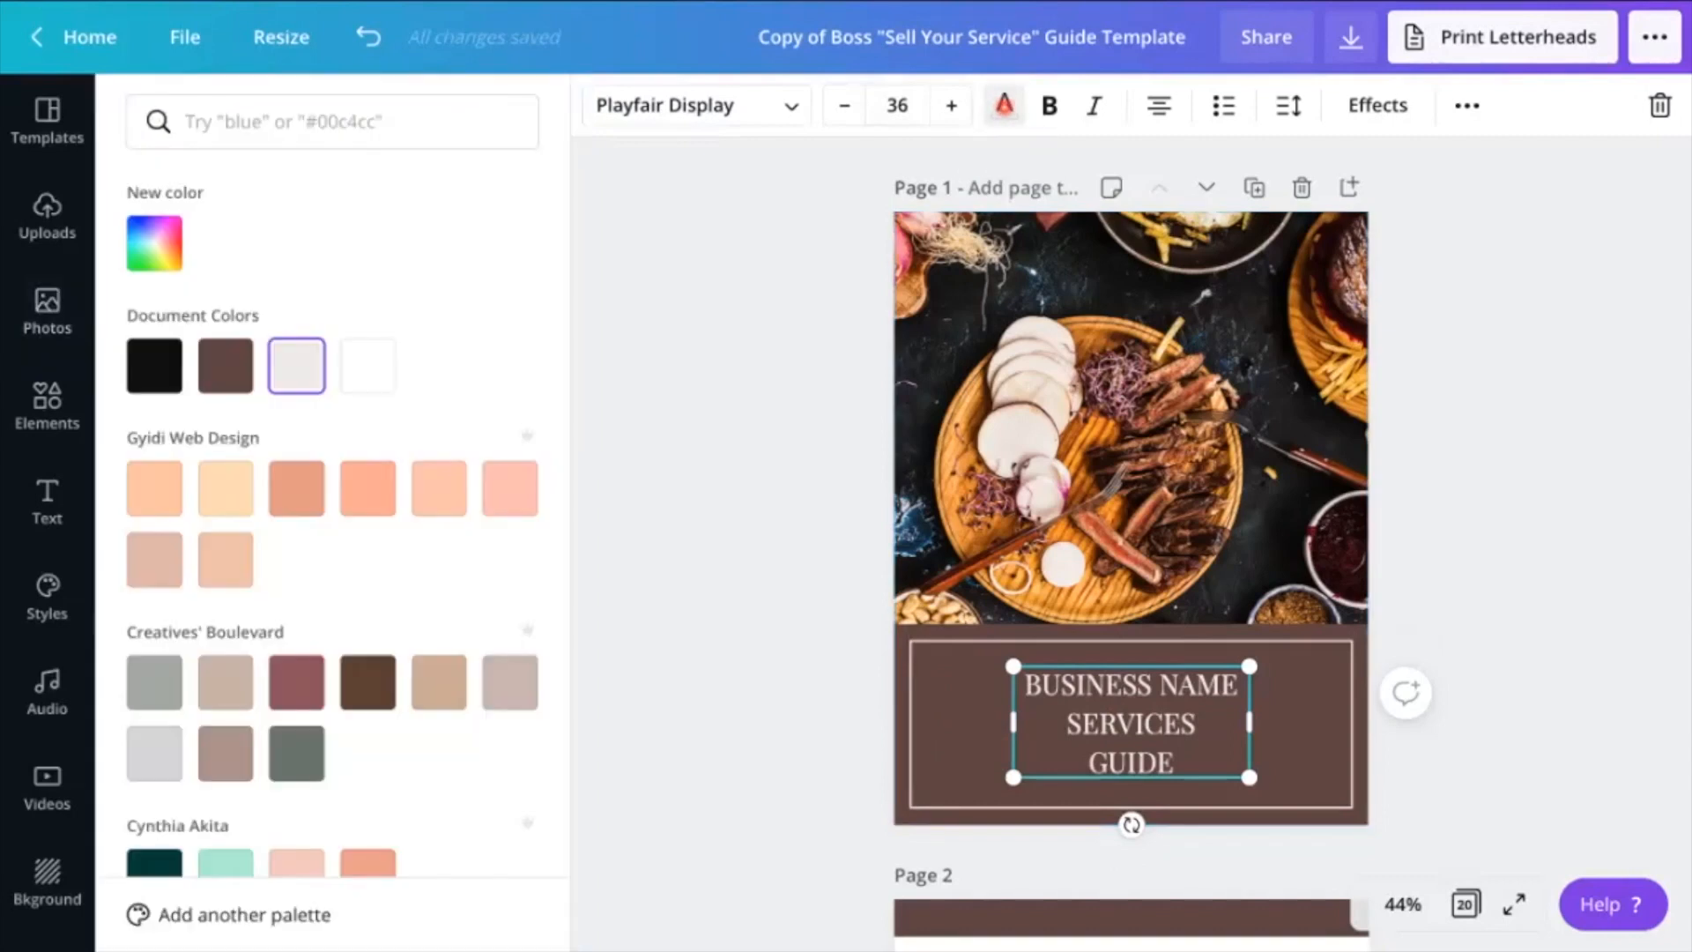
{"action": "left_click", "coordinate": [366, 374]}
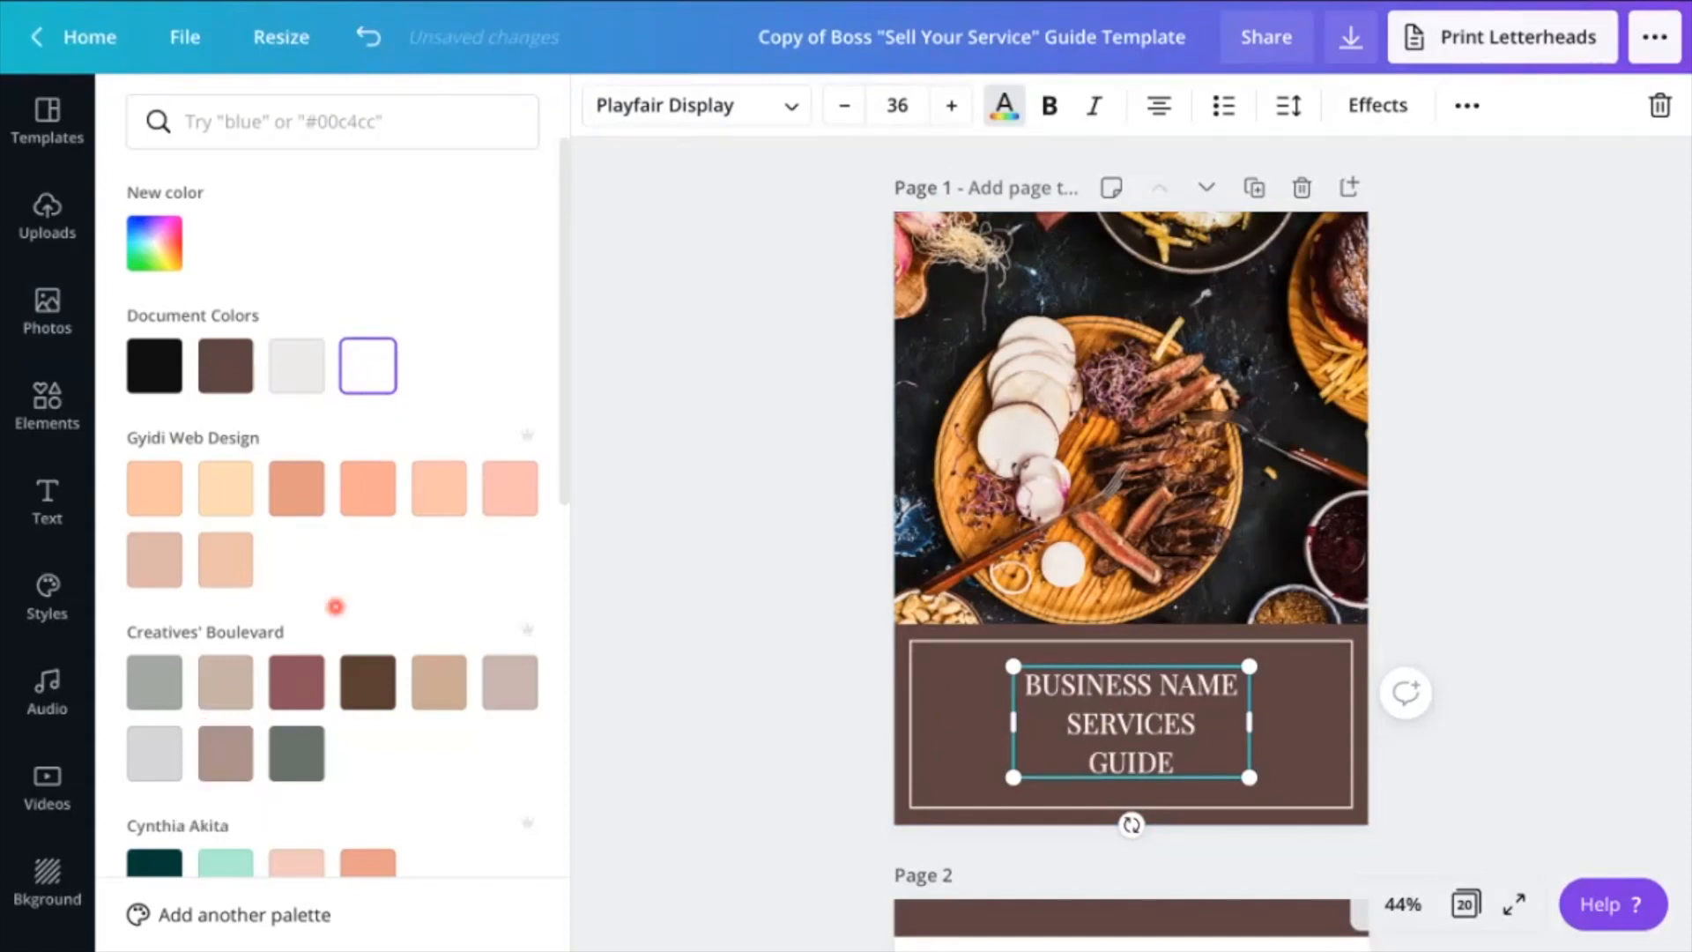
{"action": "scroll", "coordinate": [347, 596], "scroll_direction": "down", "scroll_amount": 3}
{"action": "scroll", "coordinate": [347, 597], "scroll_direction": "up", "scroll_amount": 2}
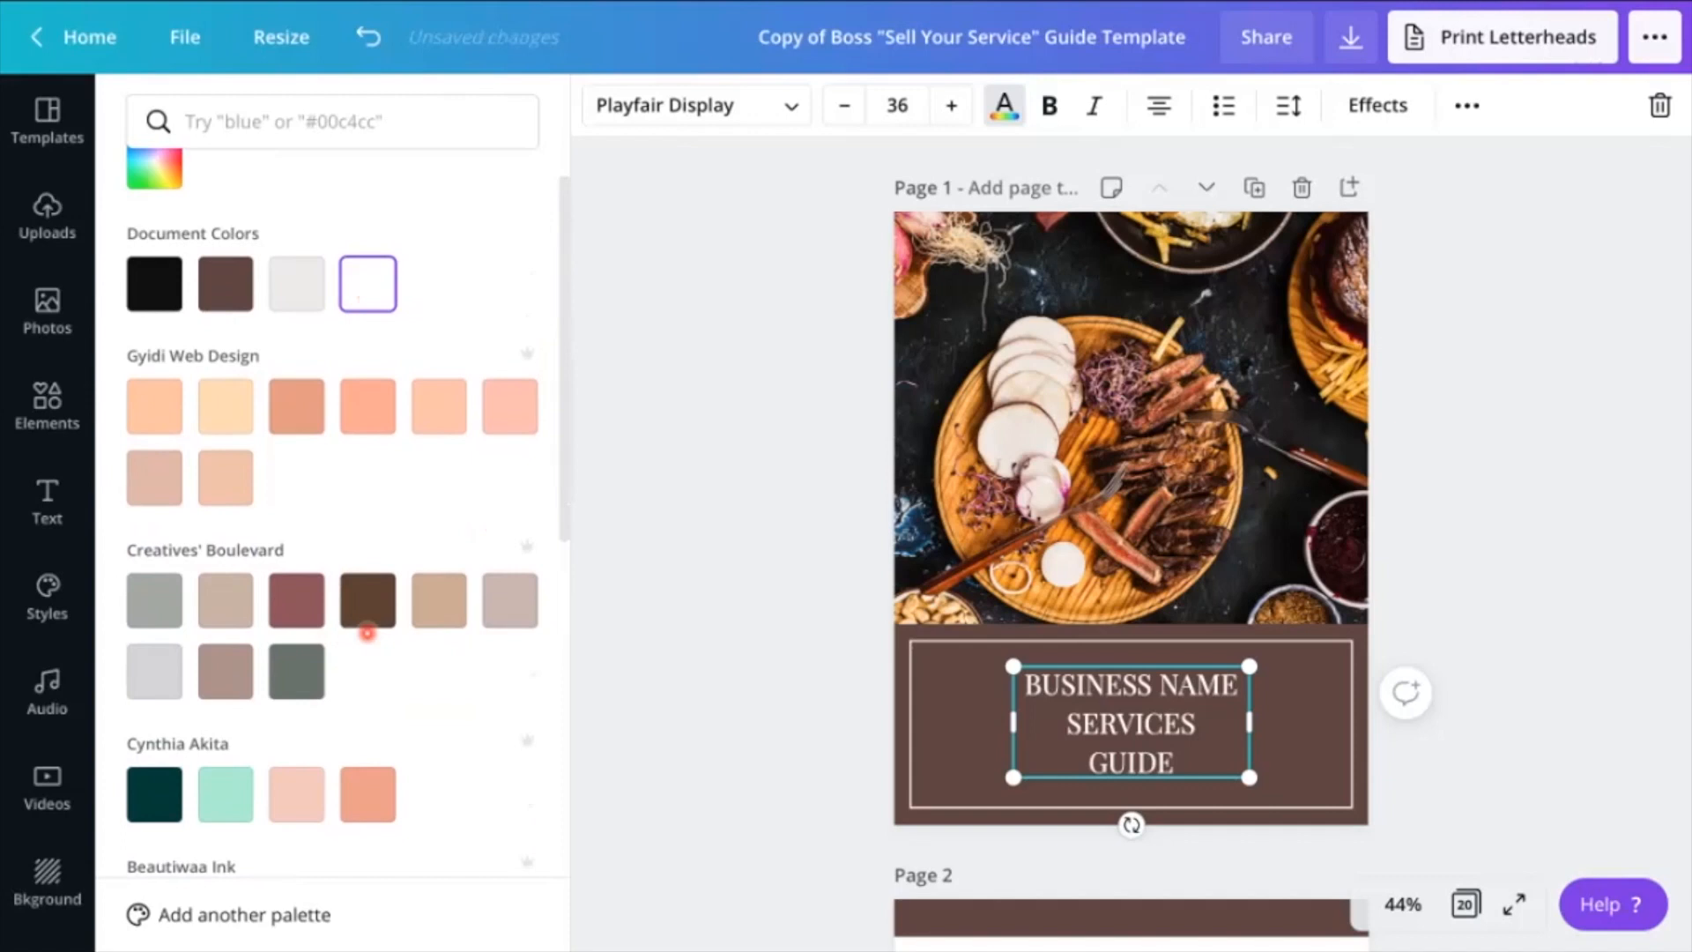
{"action": "scroll", "coordinate": [370, 664], "scroll_direction": "down", "scroll_amount": 10}
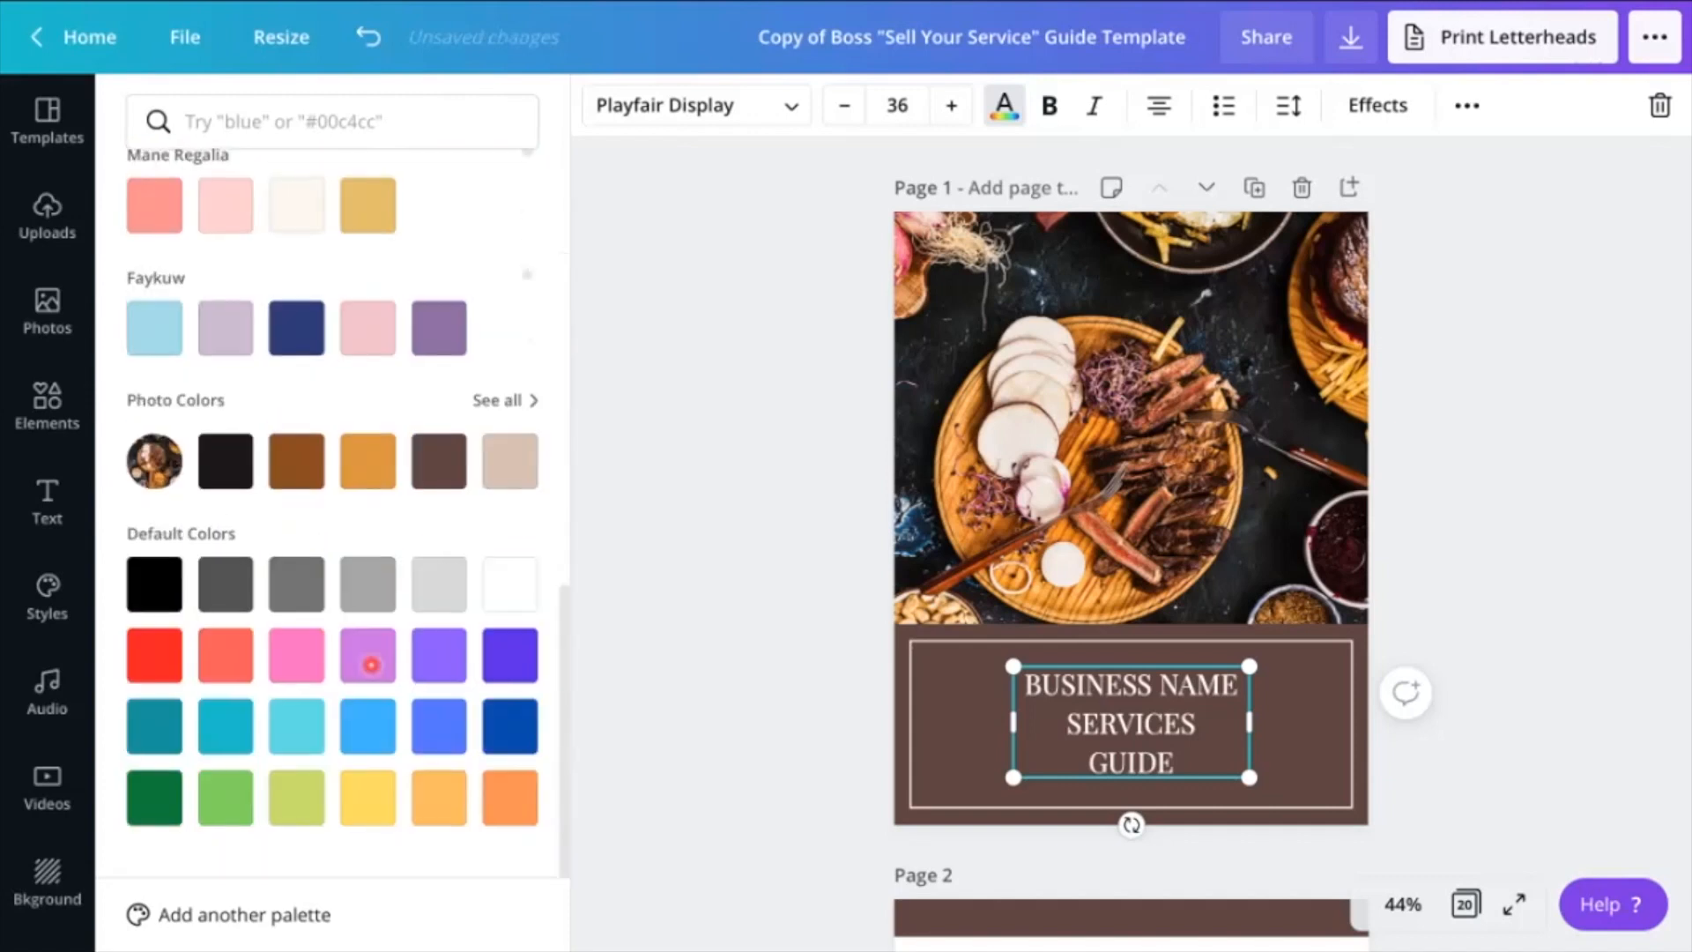
{"action": "scroll", "coordinate": [371, 664], "scroll_direction": "up", "scroll_amount": 10}
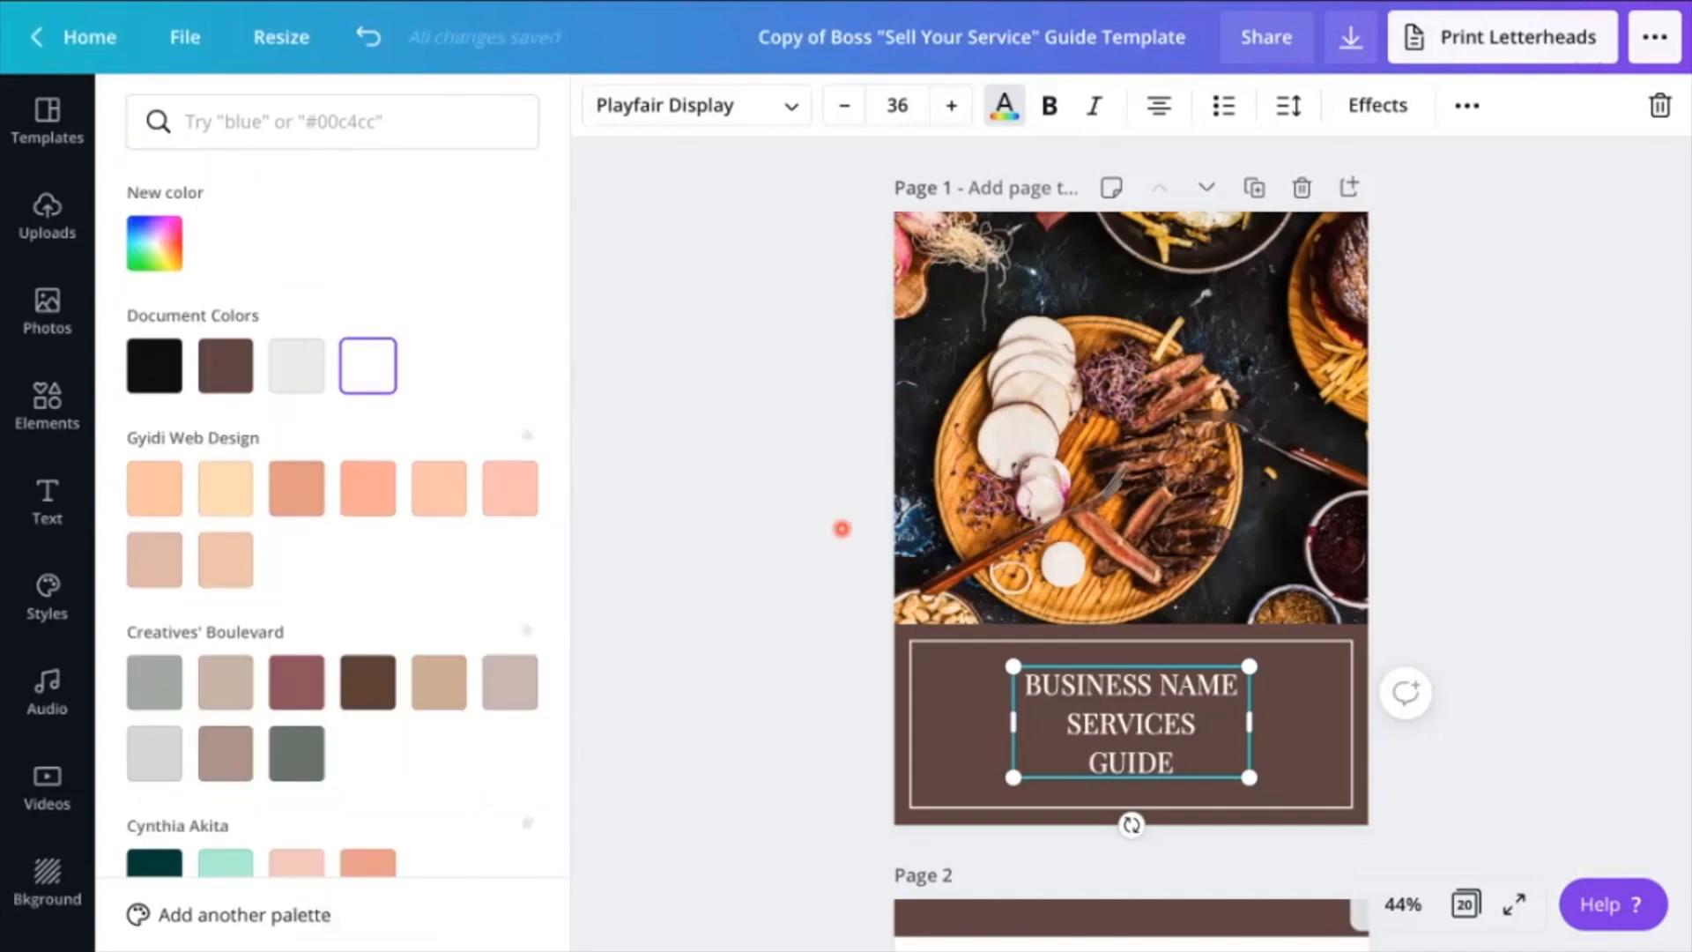
Replace the cover title text with "FOOD GUIDE" and move it down to the vertical center of the frame
{"action": "double_click", "coordinate": [1156, 730]}
{"action": "left_click", "coordinate": [1172, 761]}
{"action": "left_click_drag", "start_coordinate": [1172, 761], "coordinate": [1025, 684]}
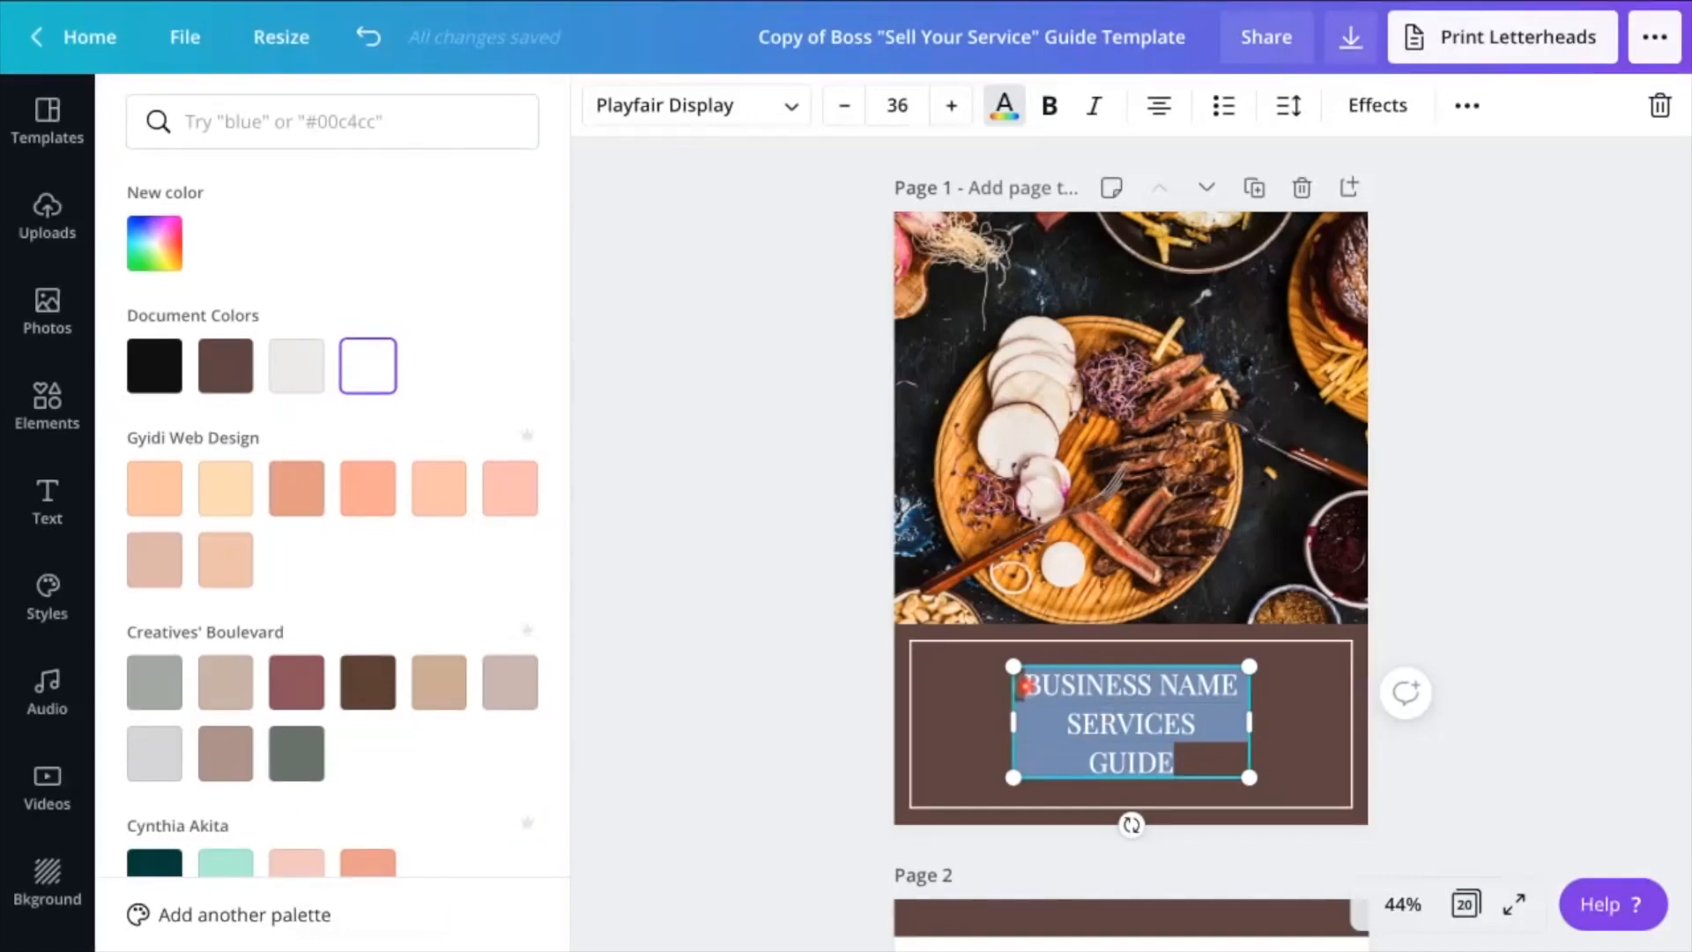
{"action": "type", "text": "FOOD GUIDE"}
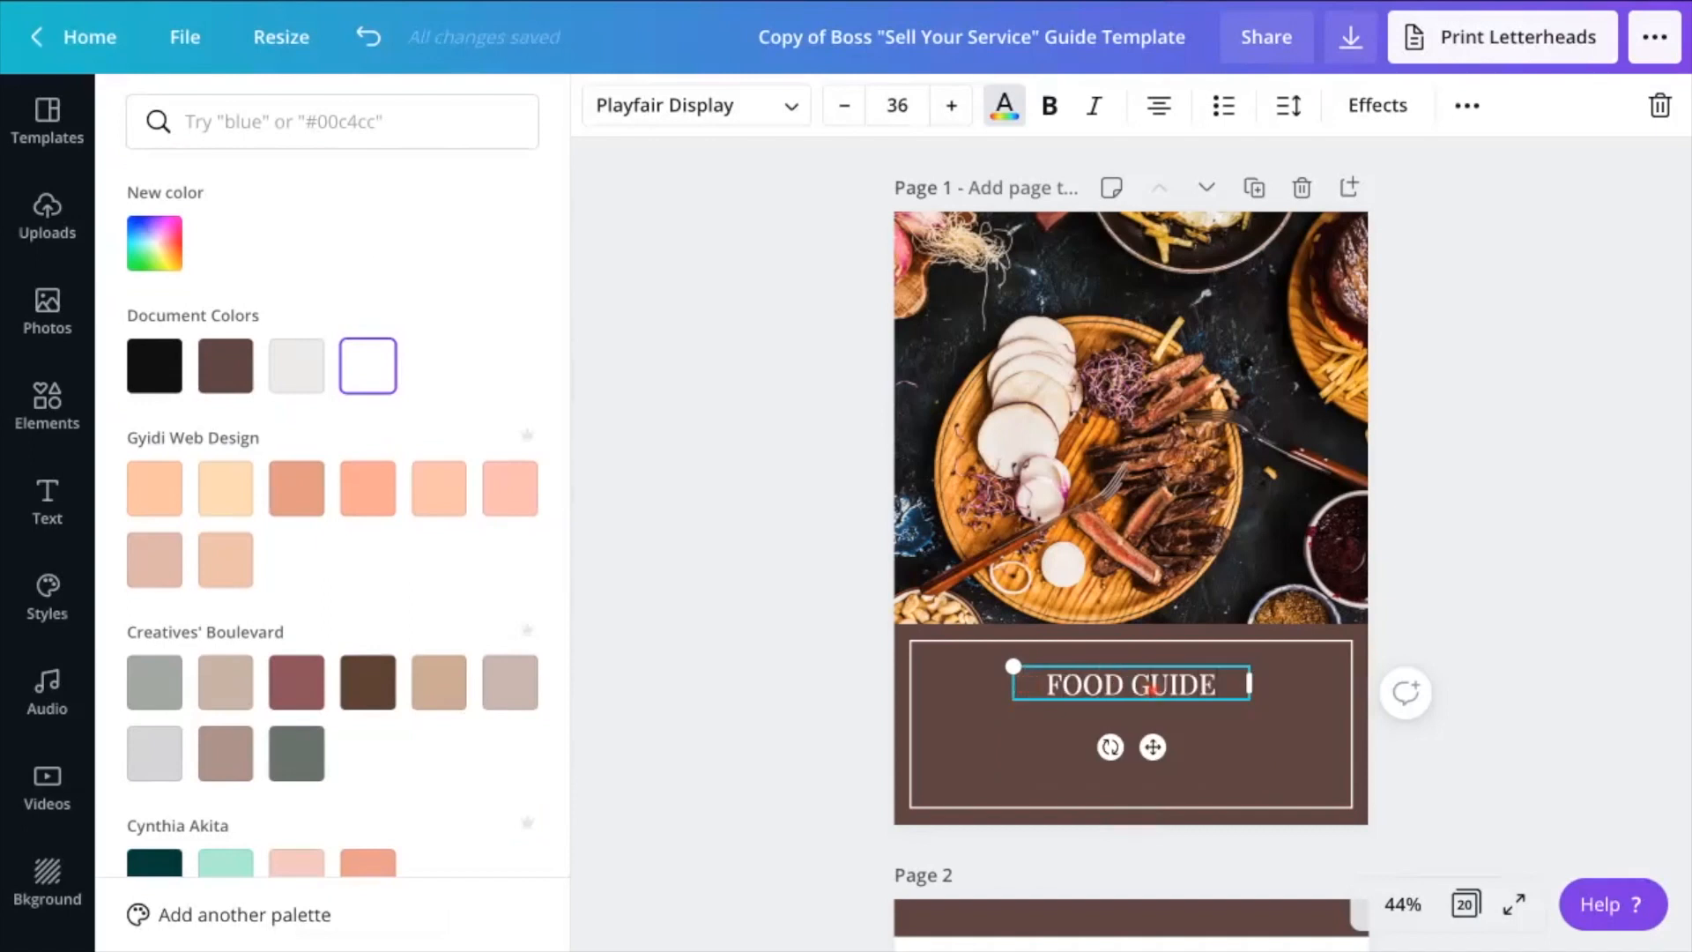
{"action": "left_click_drag", "start_coordinate": [1084, 685], "coordinate": [1152, 703]}
{"action": "left_click", "coordinate": [1539, 674]}
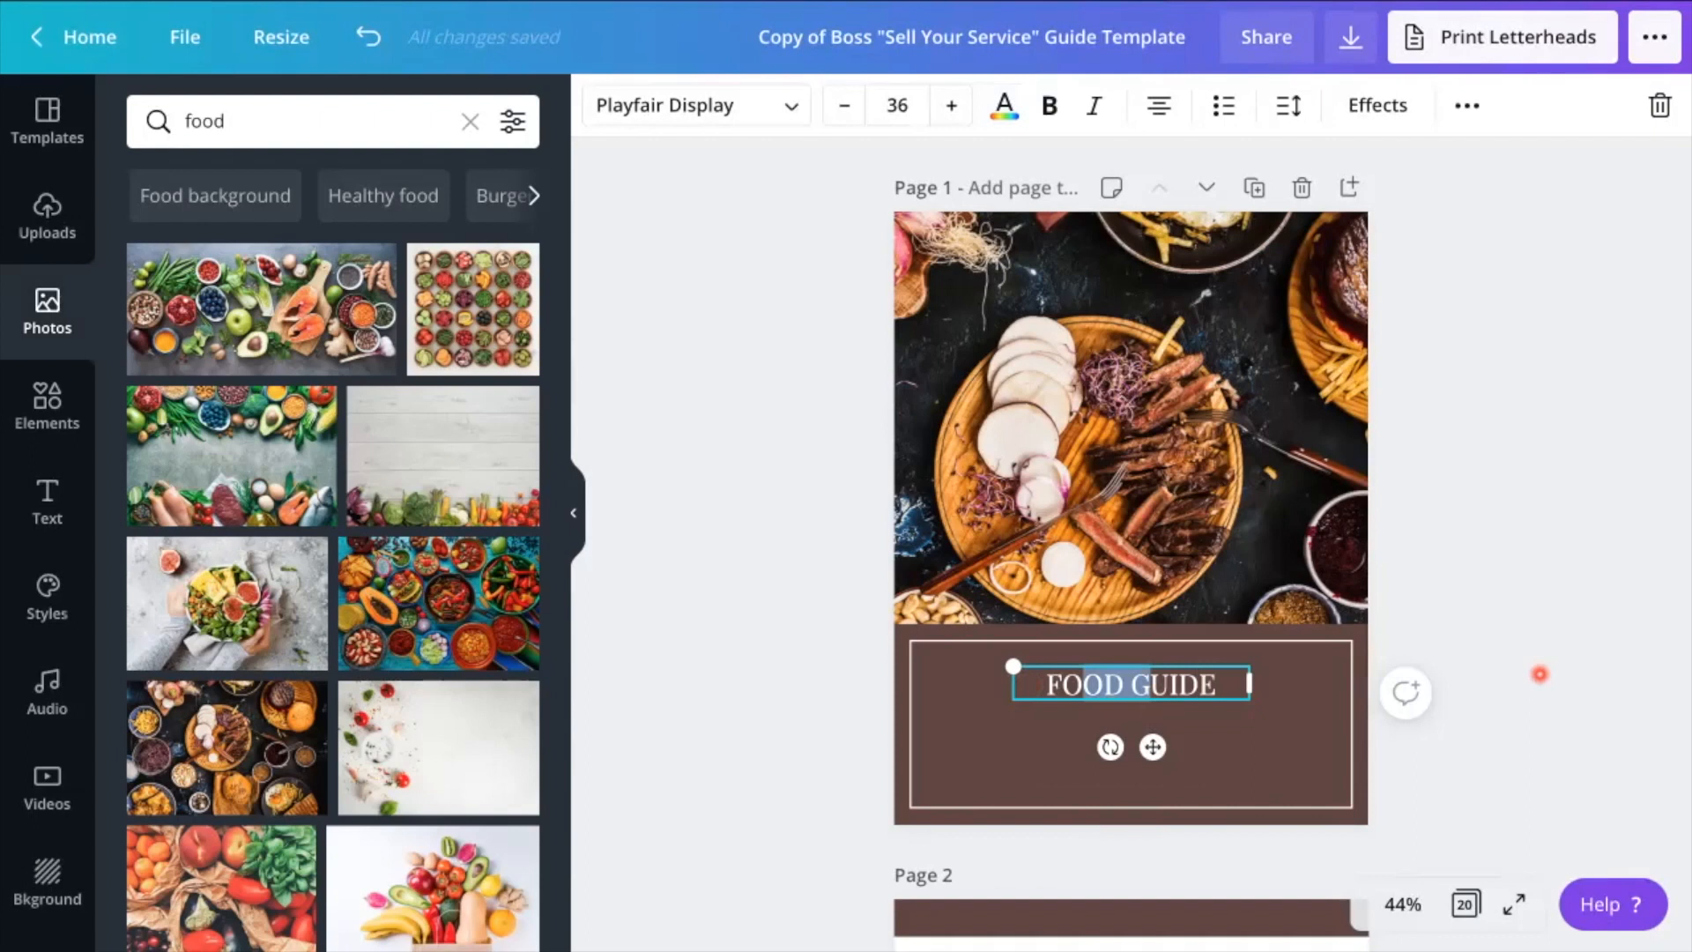
{"action": "left_click", "coordinate": [1574, 665]}
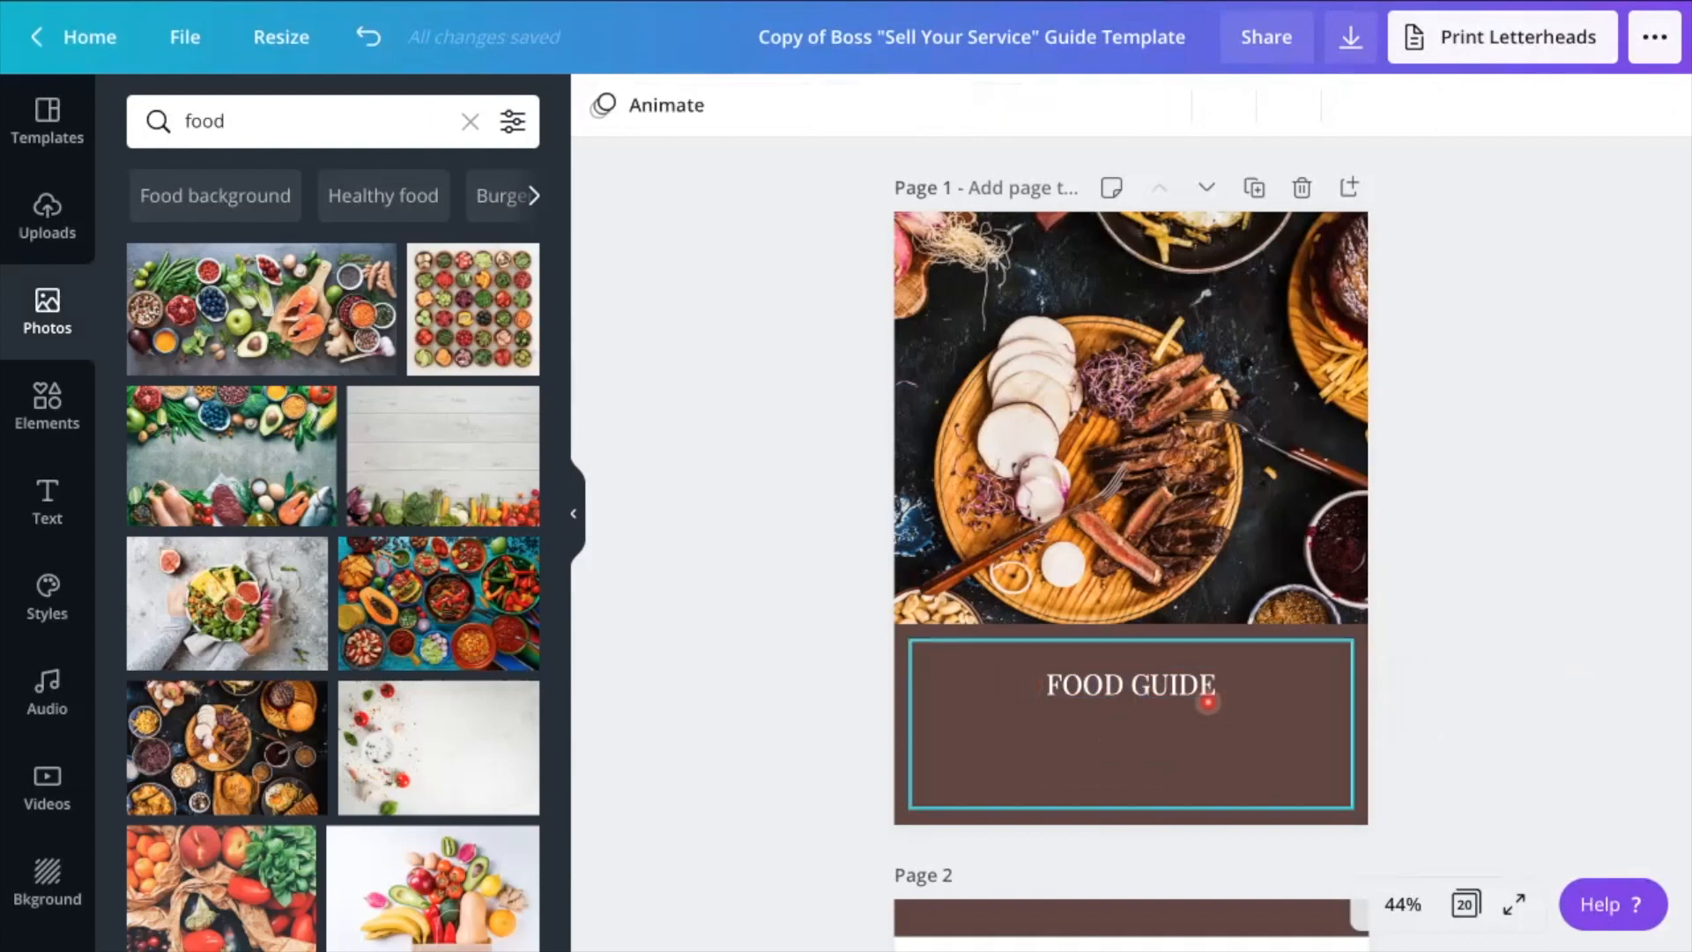
{"action": "left_click_drag", "start_coordinate": [1145, 690], "coordinate": [1146, 728]}
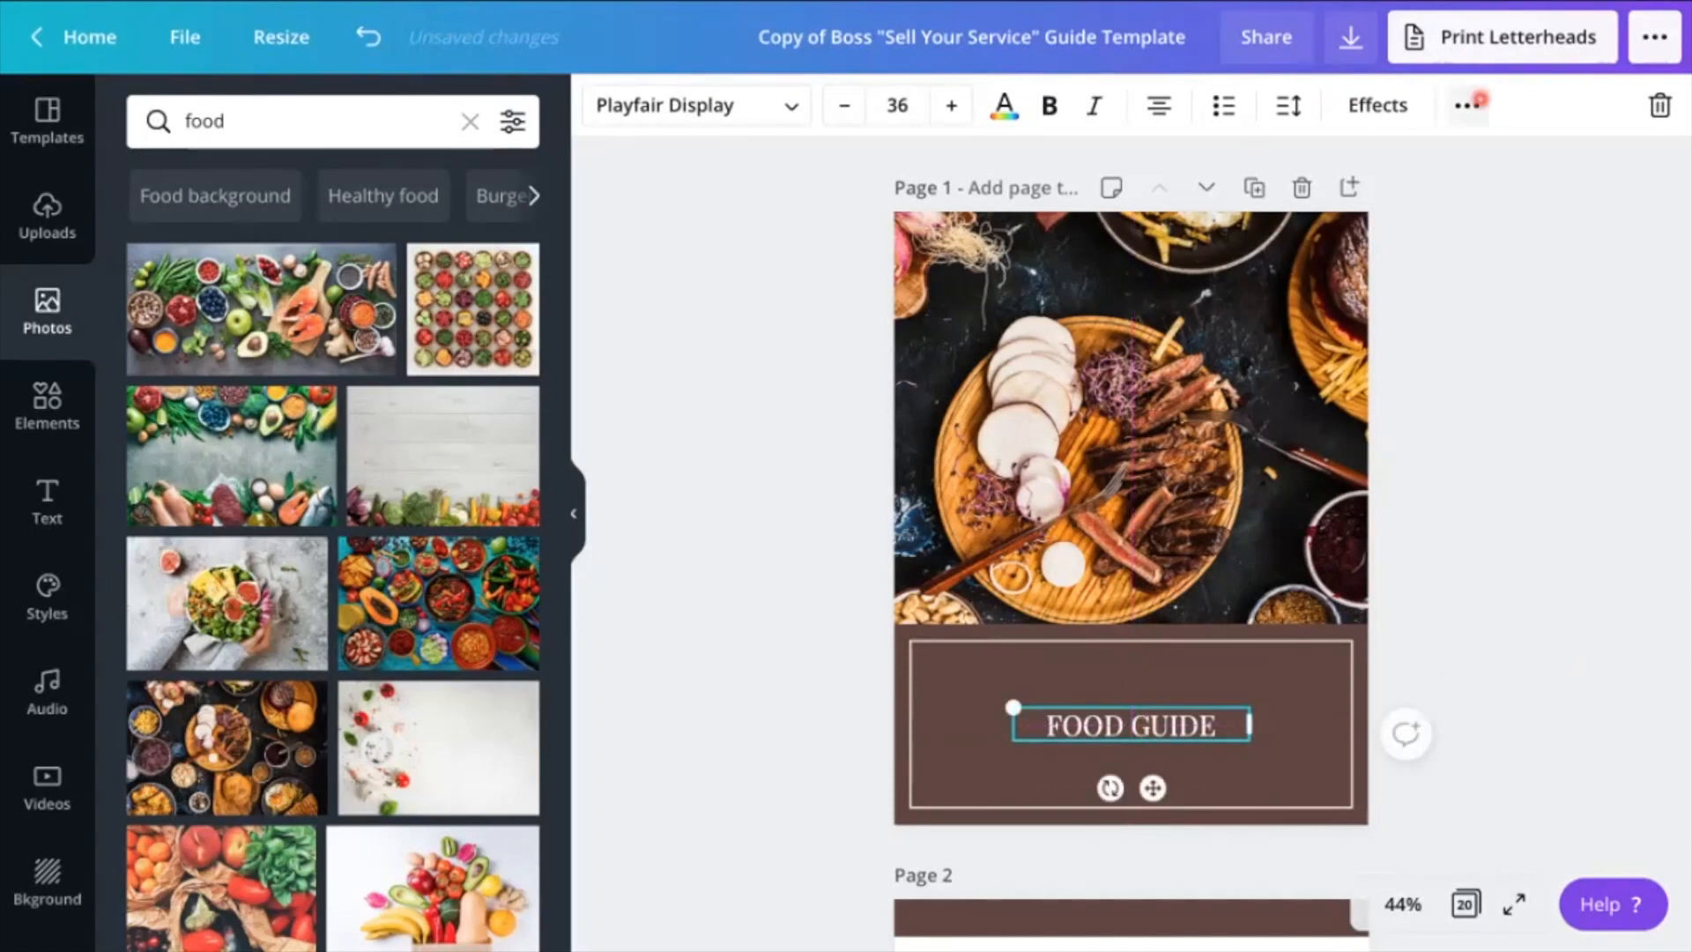
Look through the extra text options and the font style categories available for the cover title
{"action": "left_click", "coordinate": [1480, 105]}
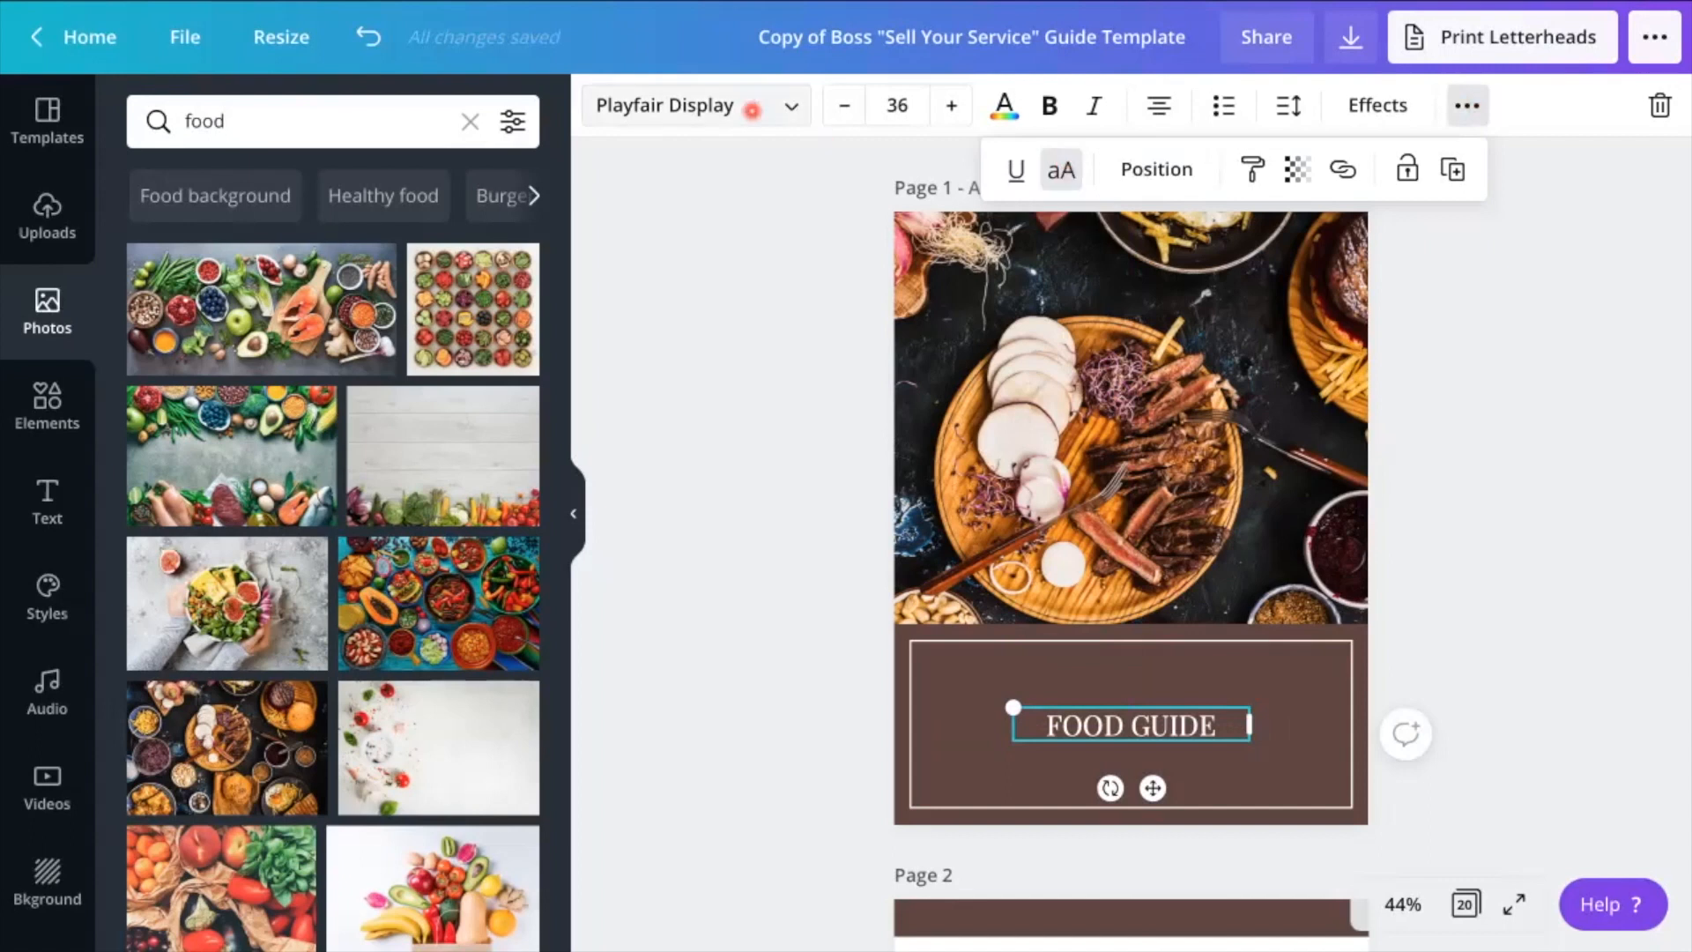
{"action": "left_click", "coordinate": [785, 108]}
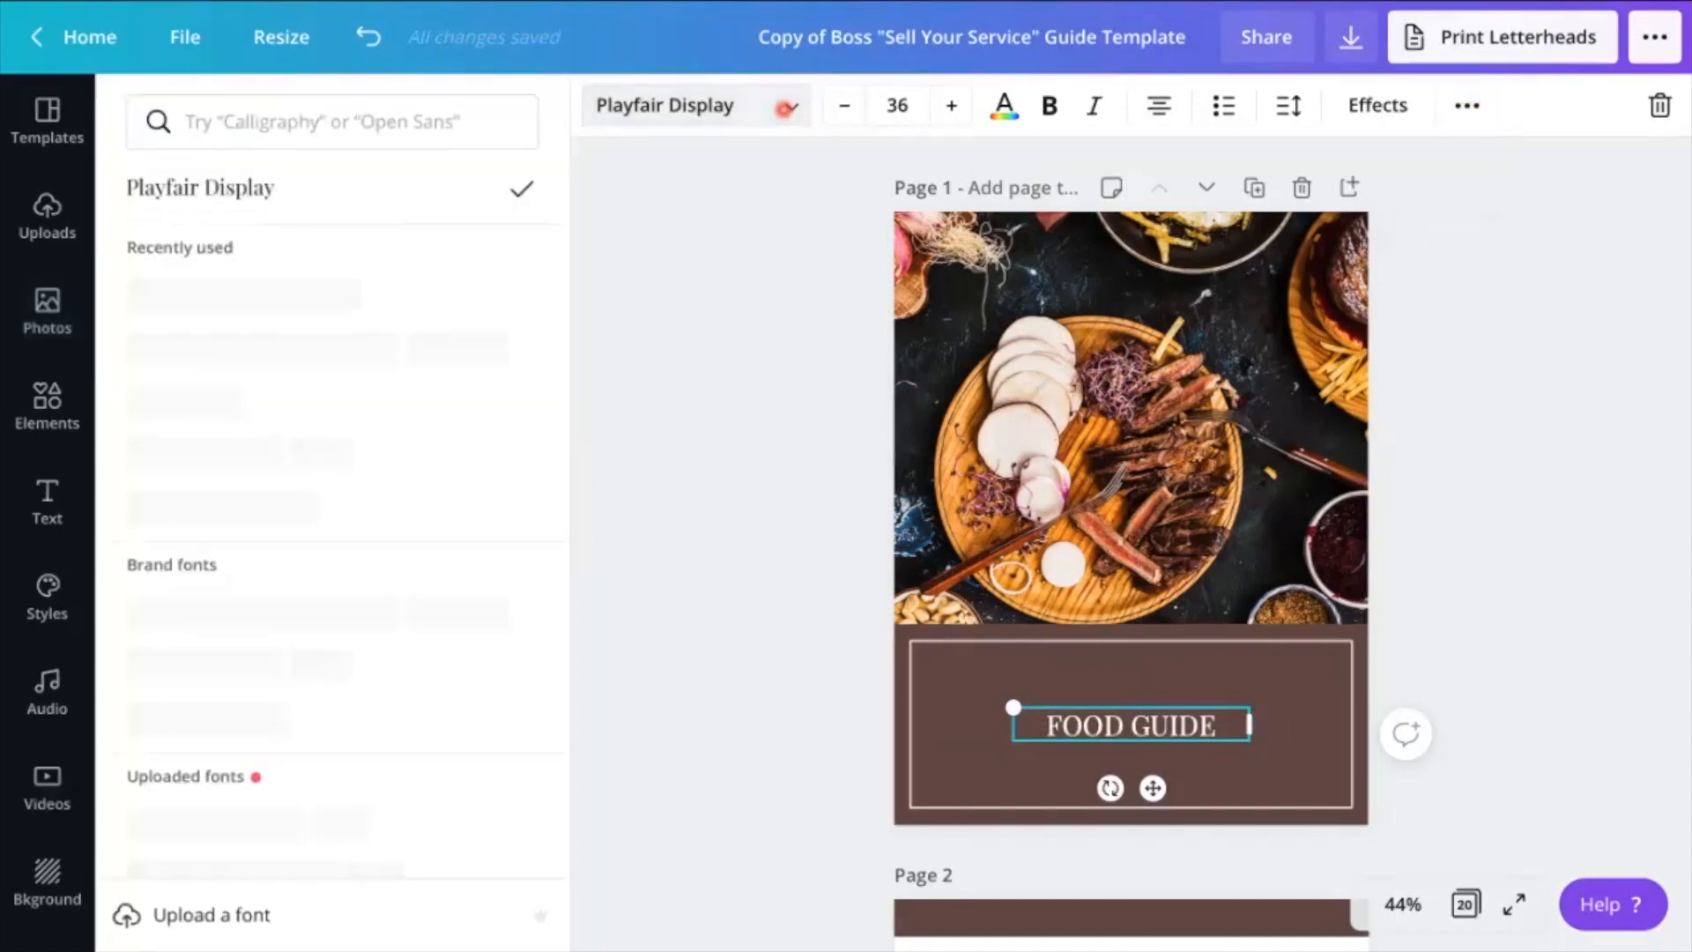
{"action": "left_click", "coordinate": [396, 124]}
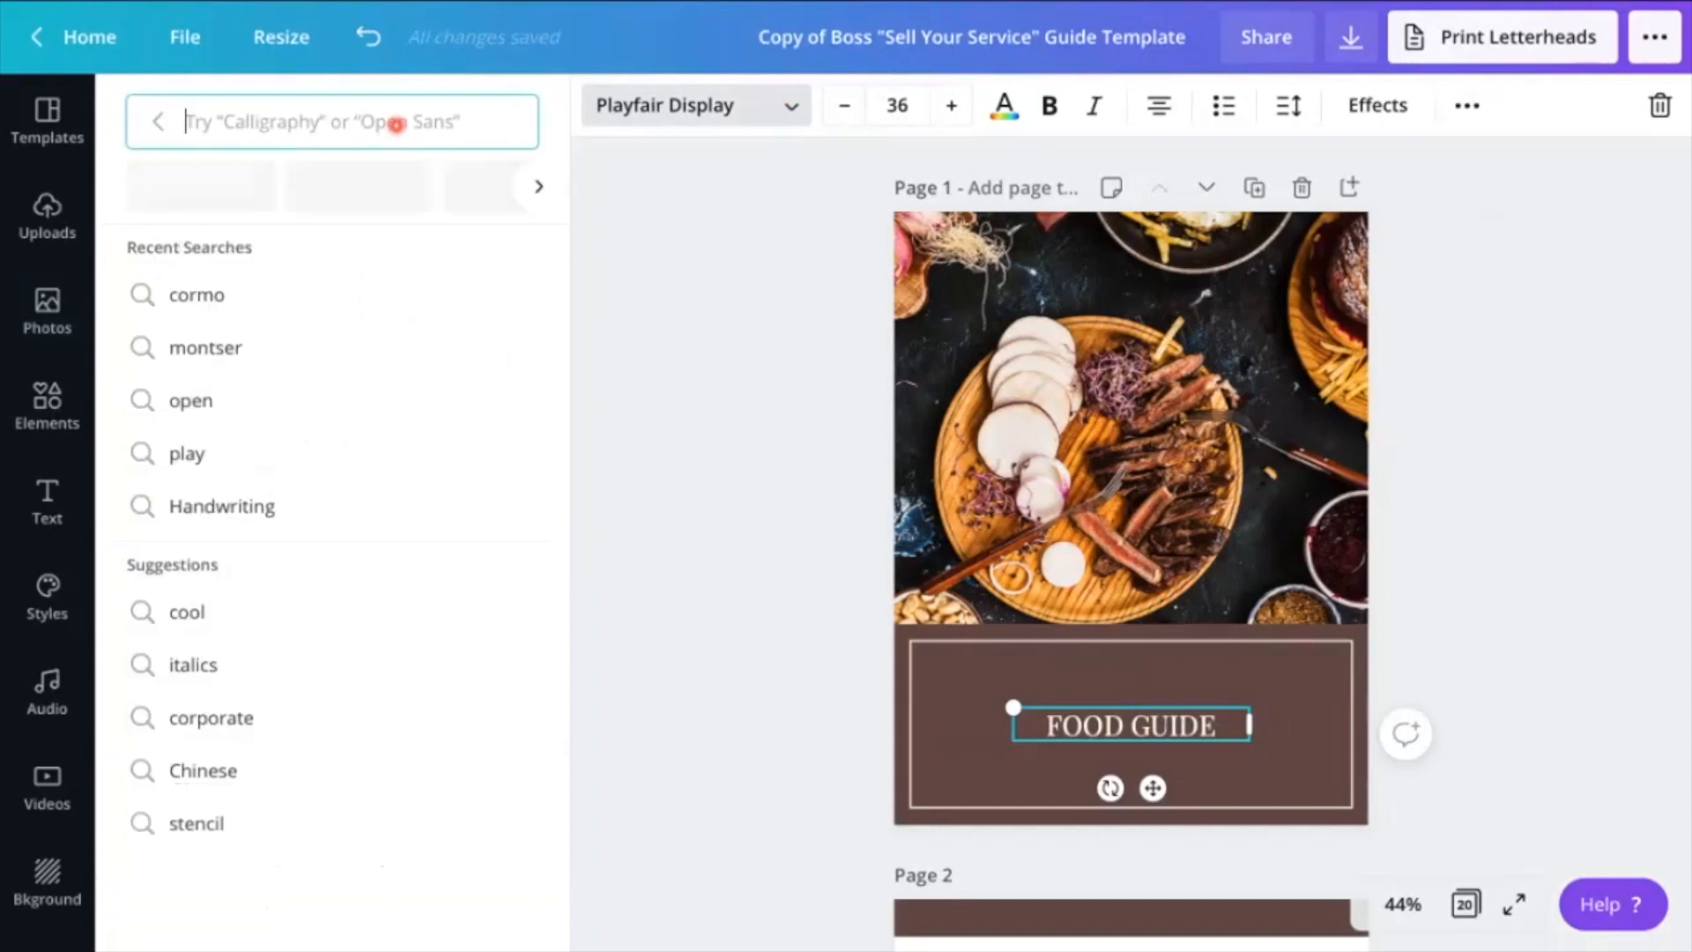
{"action": "scroll", "coordinate": [397, 189], "scroll_direction": "right", "scroll_amount": 5}
{"action": "scroll", "coordinate": [398, 200], "scroll_direction": "right", "scroll_amount": 5}
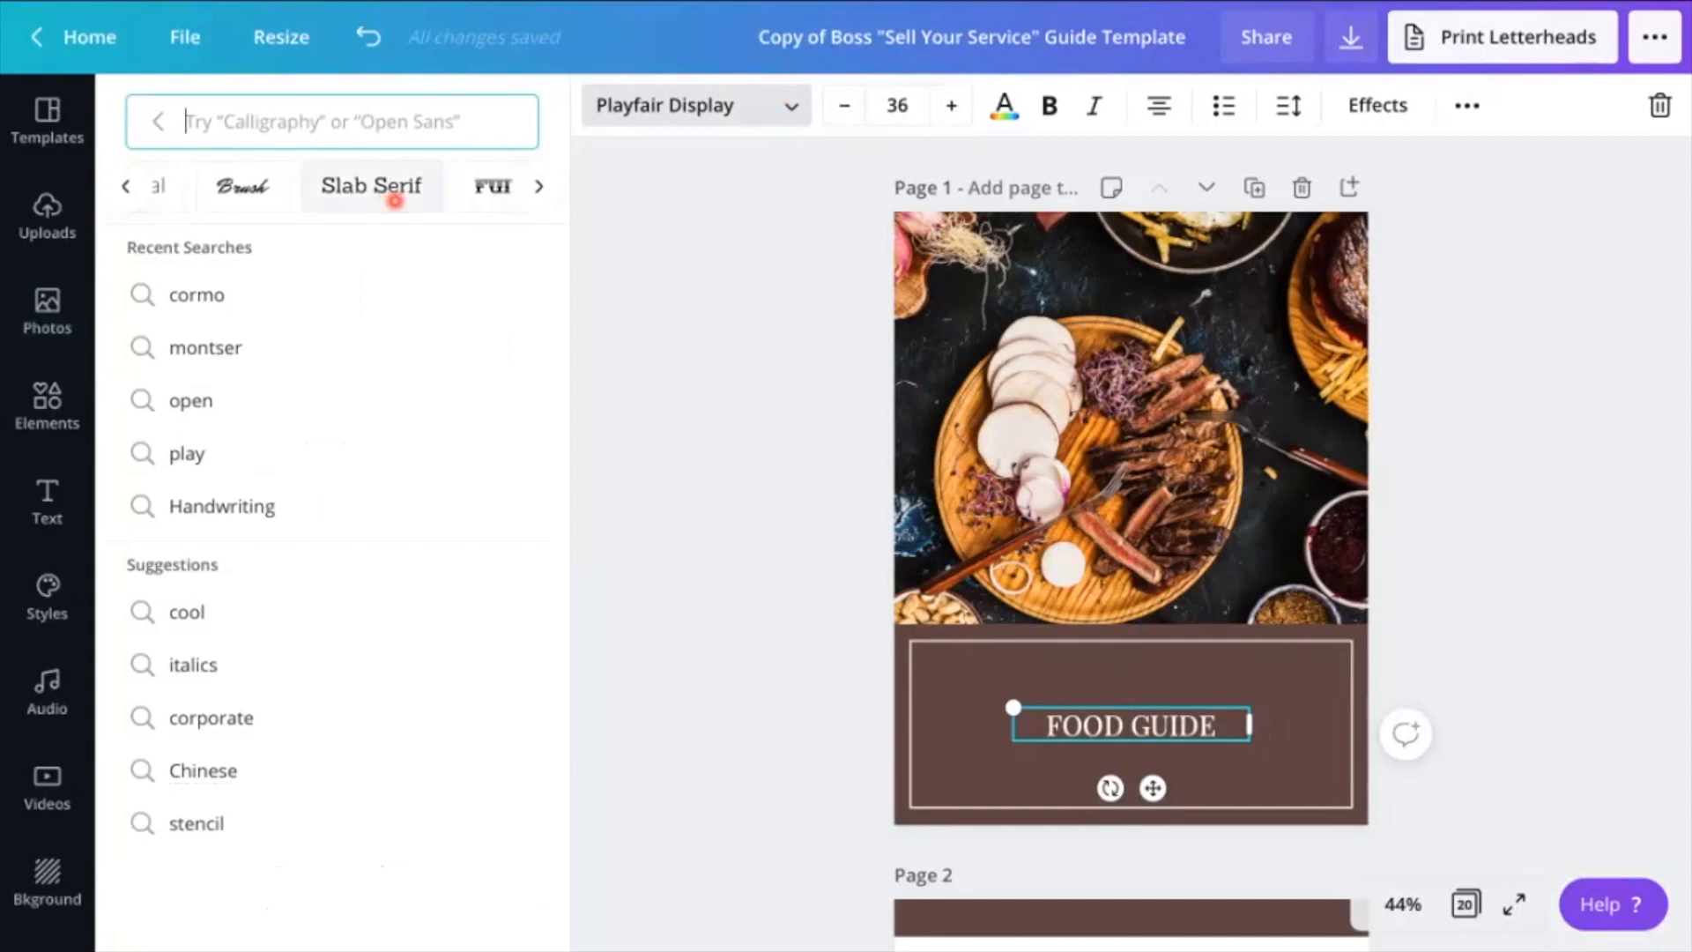
{"action": "left_click", "coordinate": [715, 527]}
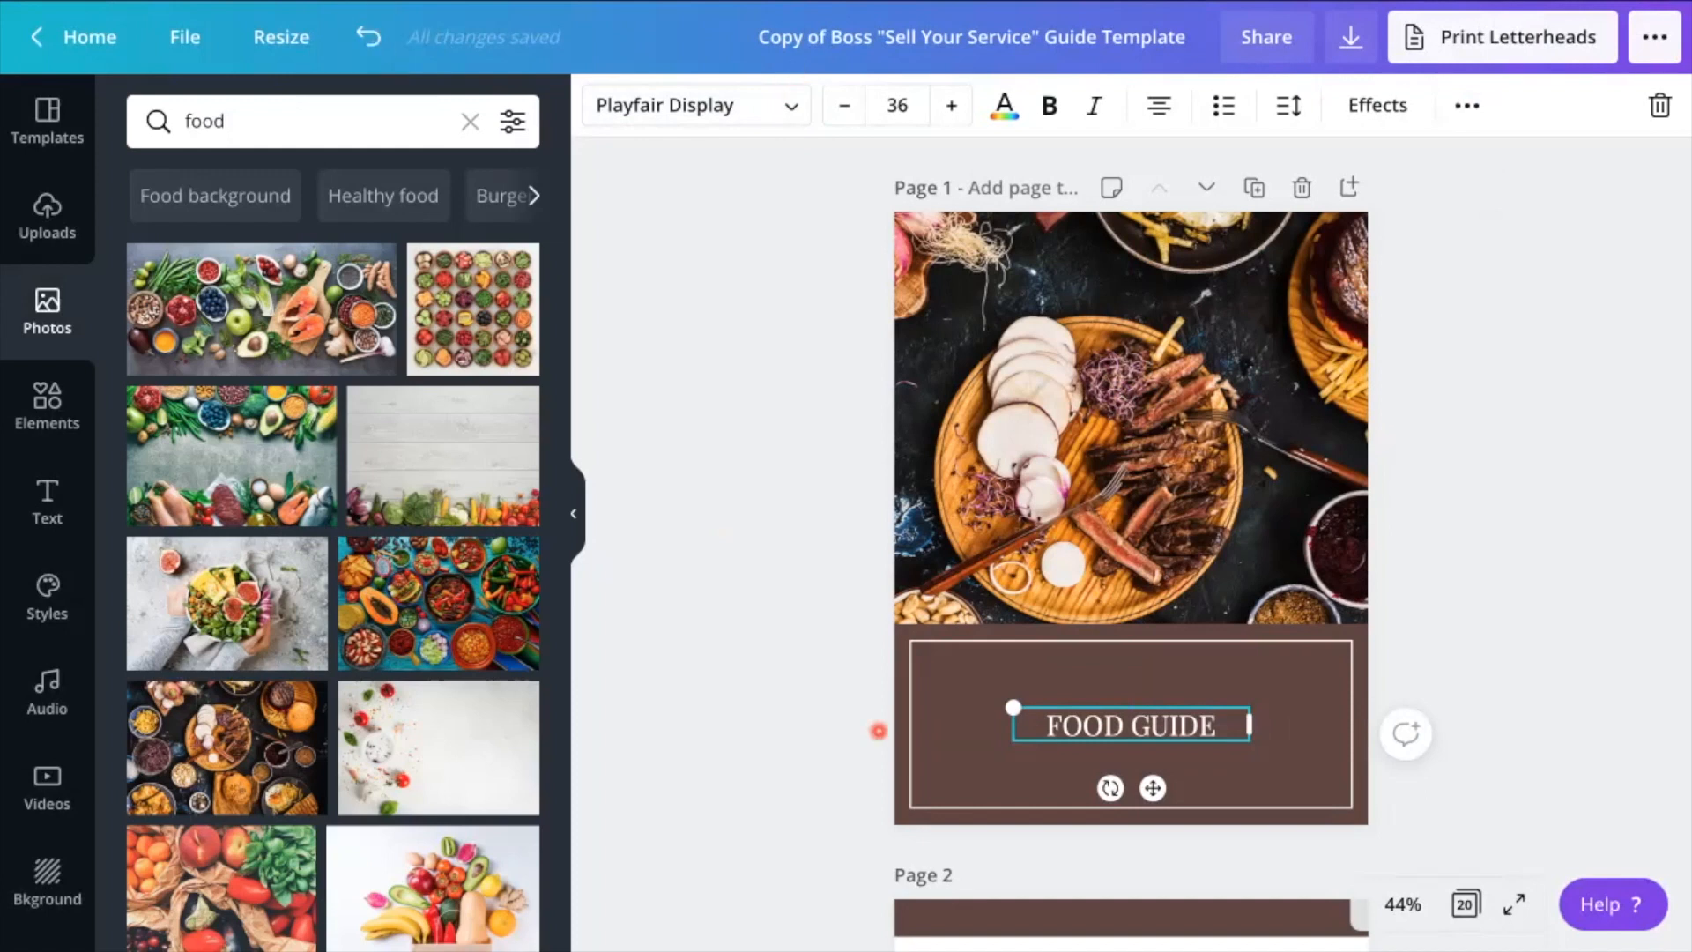
Fill the brown header band on page 2 with the food photo bordered by vegetables and salmon
{"action": "scroll", "coordinate": [1217, 722], "scroll_direction": "down", "scroll_amount": 6}
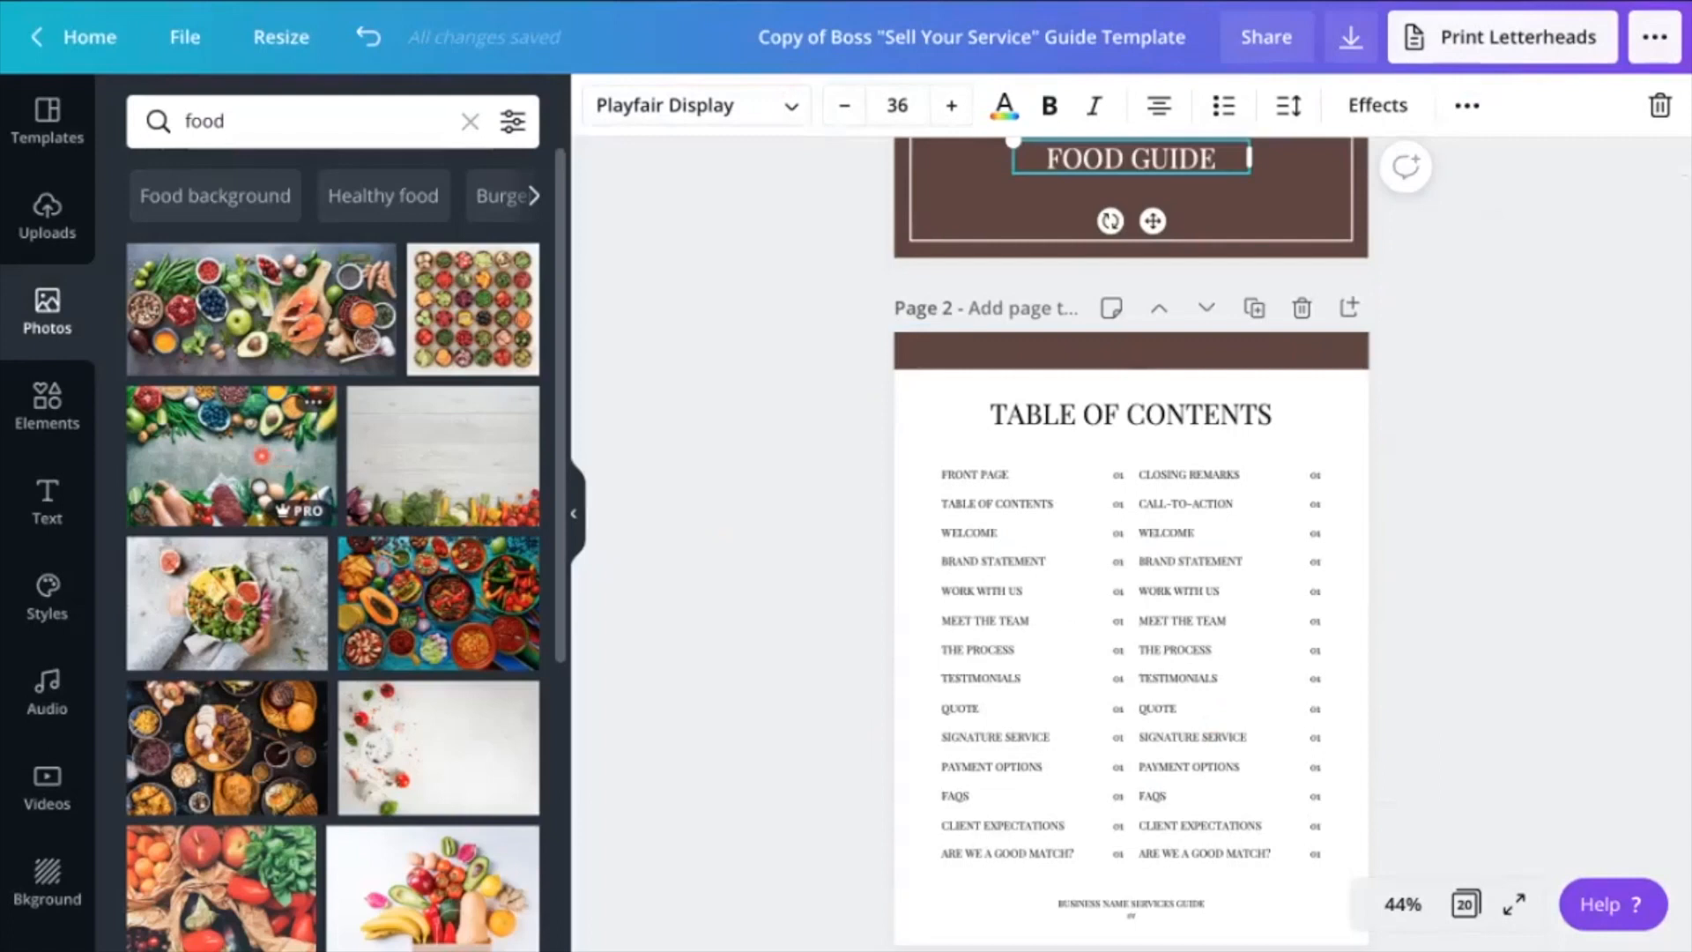
{"action": "left_click_drag", "start_coordinate": [262, 456], "coordinate": [904, 359]}
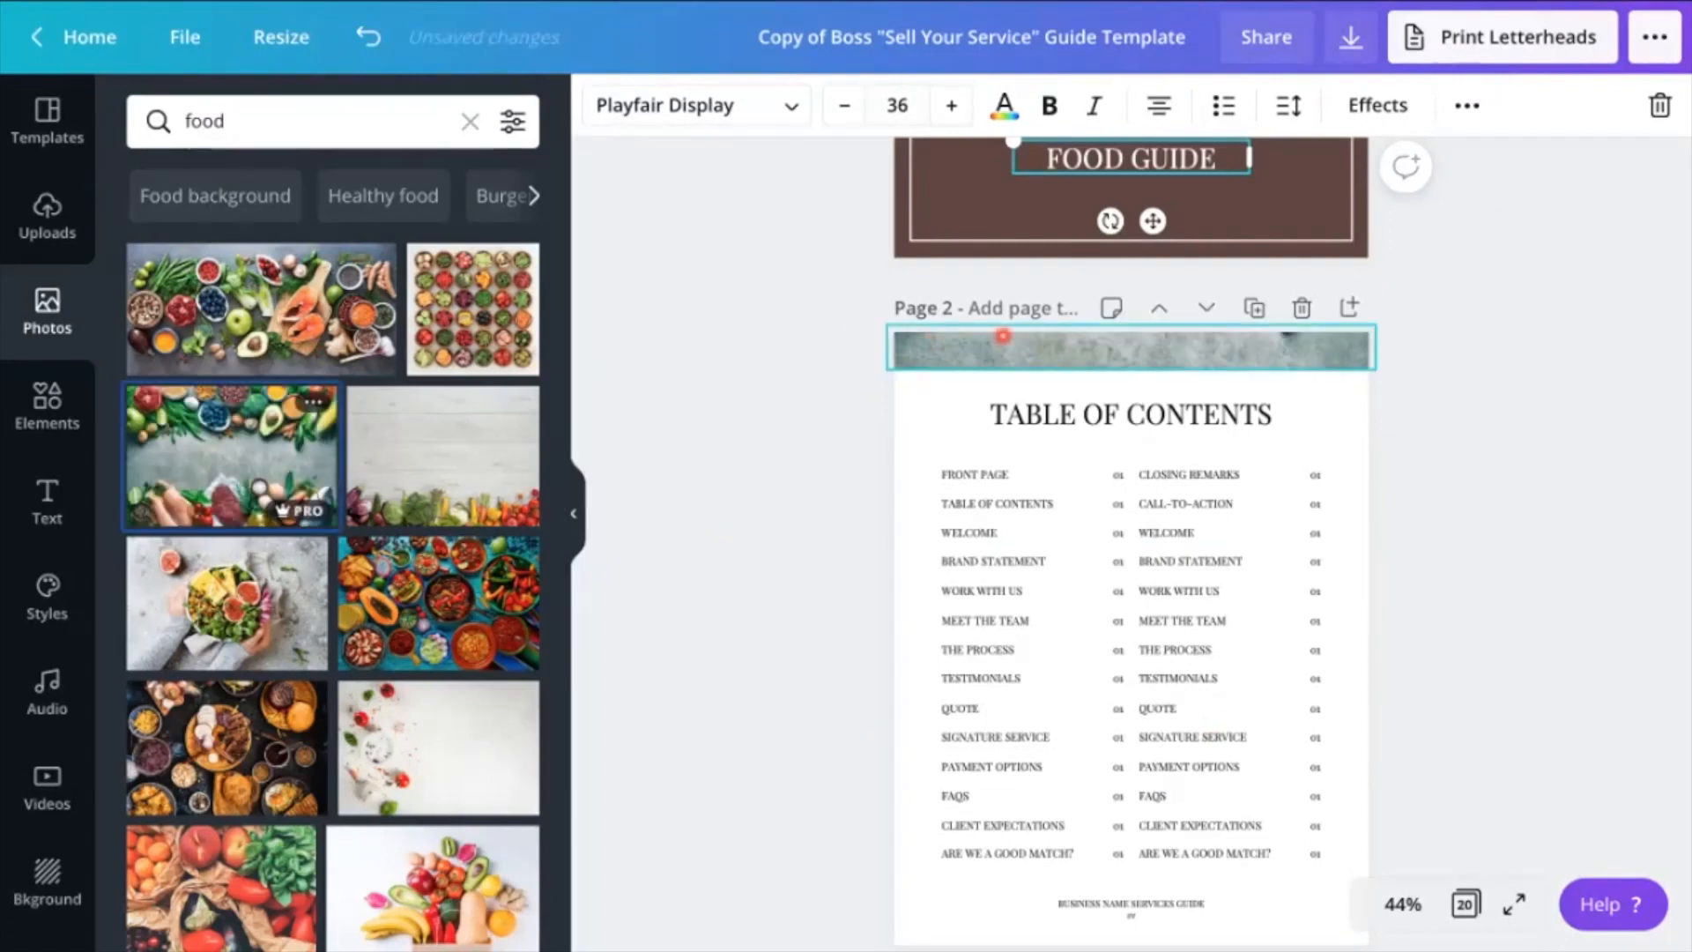
Shift the food photo upward within page 2's header band so its lower row of ingredients shows
{"action": "left_click", "coordinate": [949, 105]}
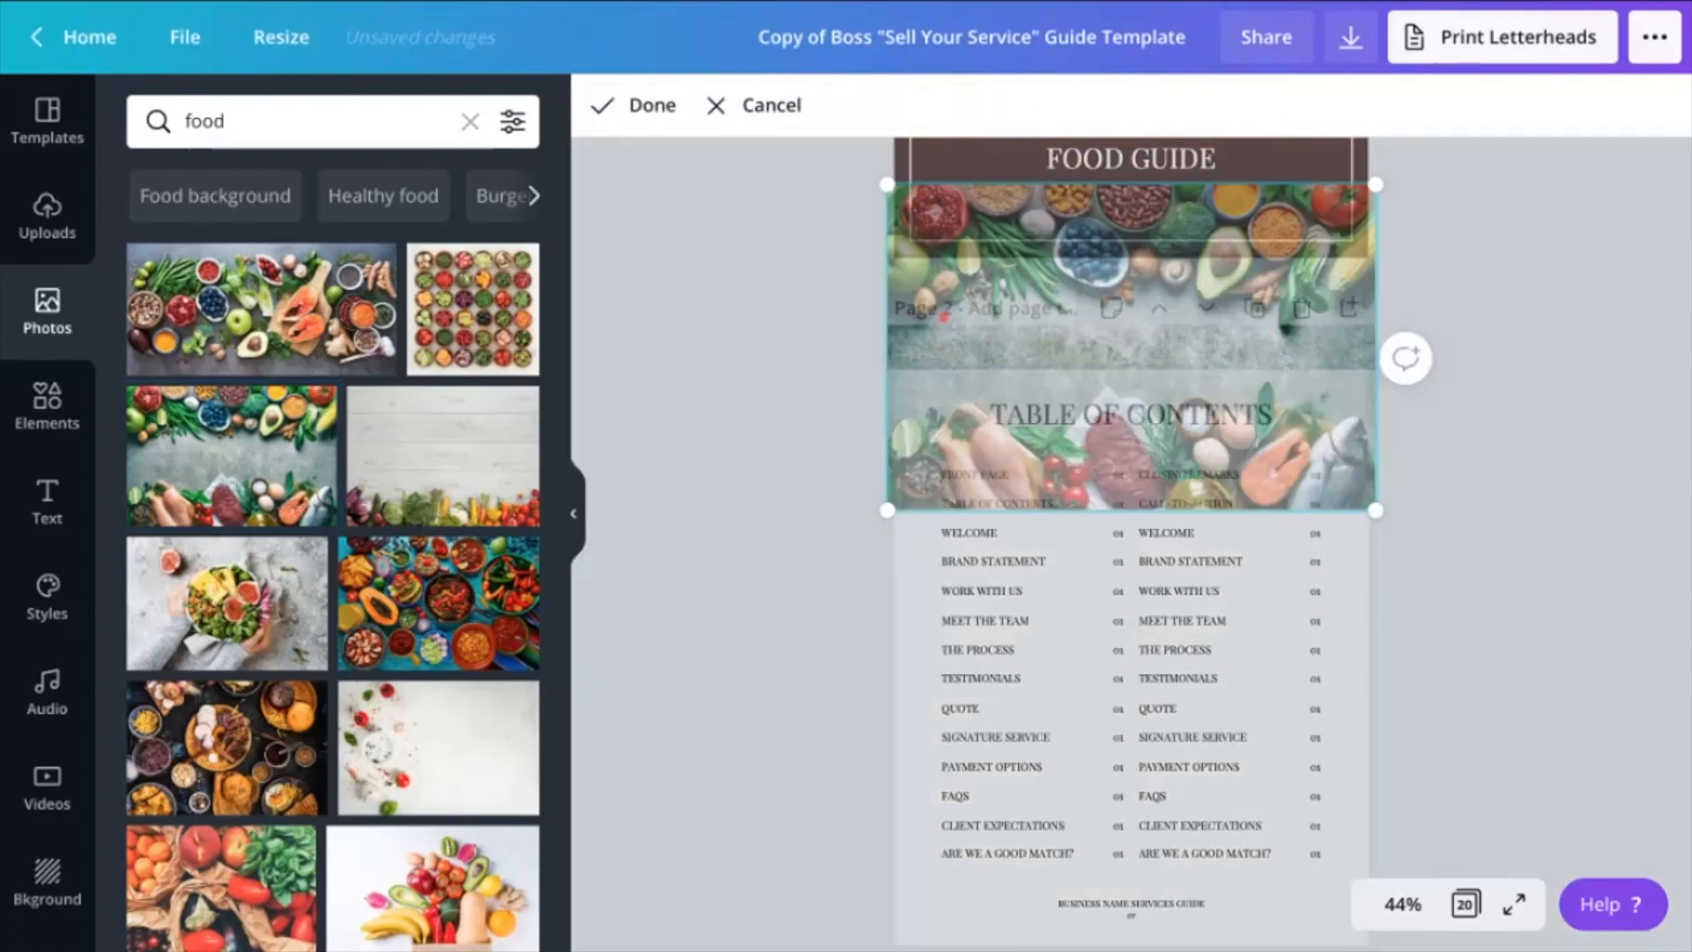
{"action": "left_click_drag", "start_coordinate": [944, 315], "coordinate": [947, 276]}
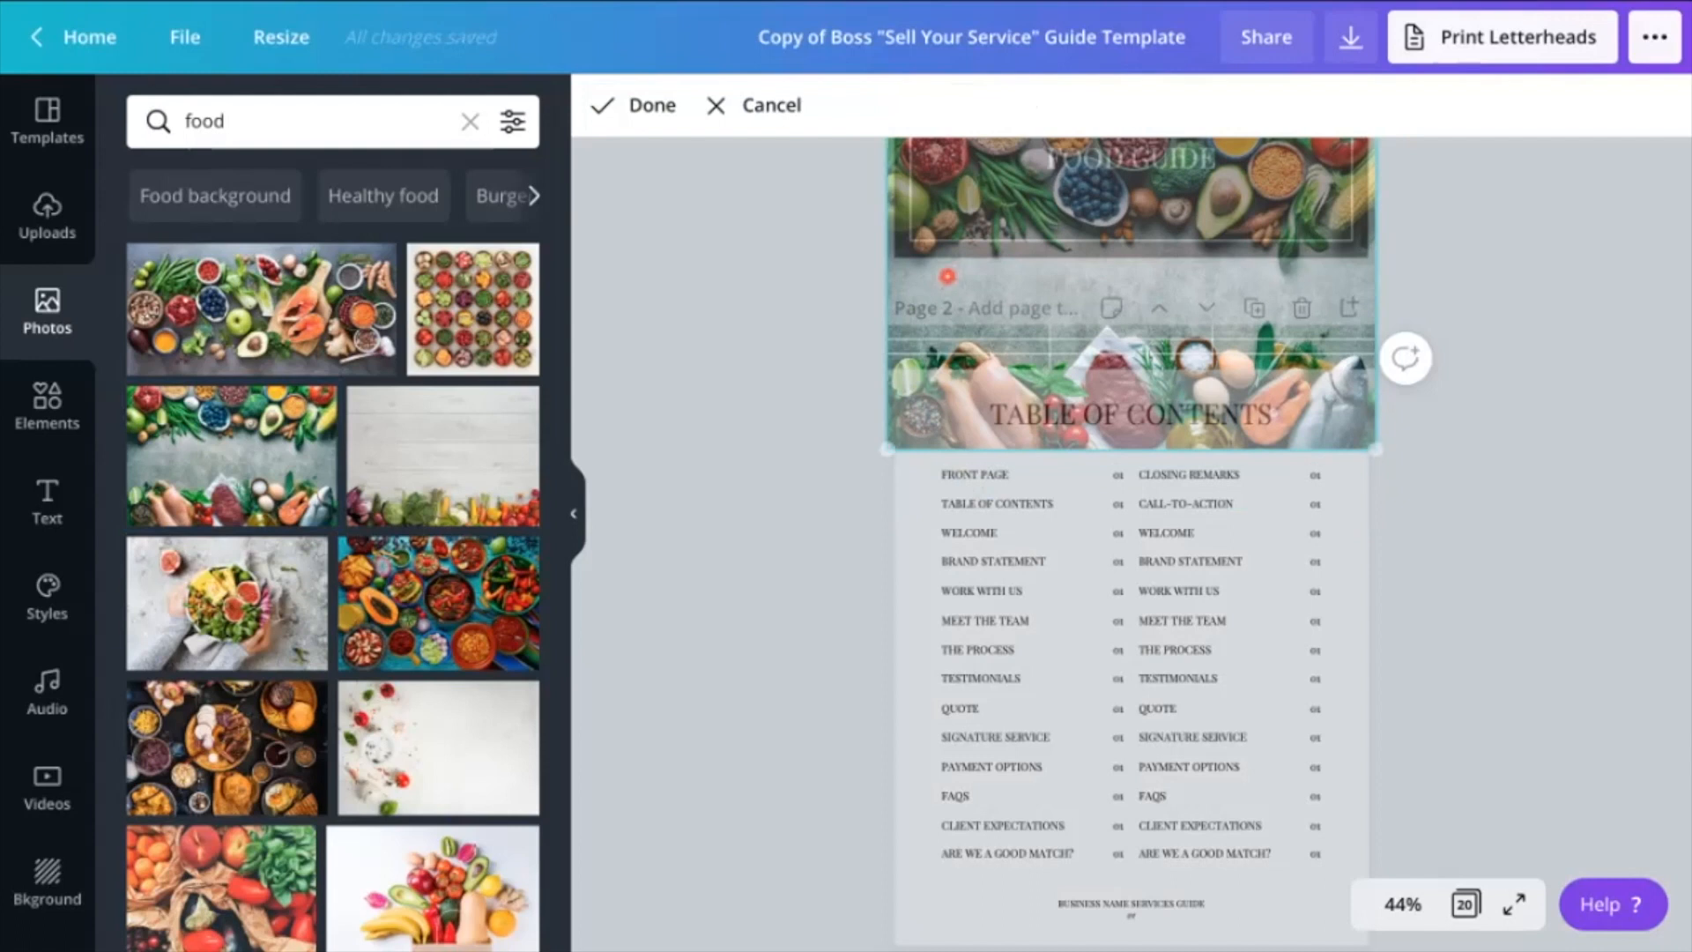
{"action": "left_click", "coordinate": [652, 105]}
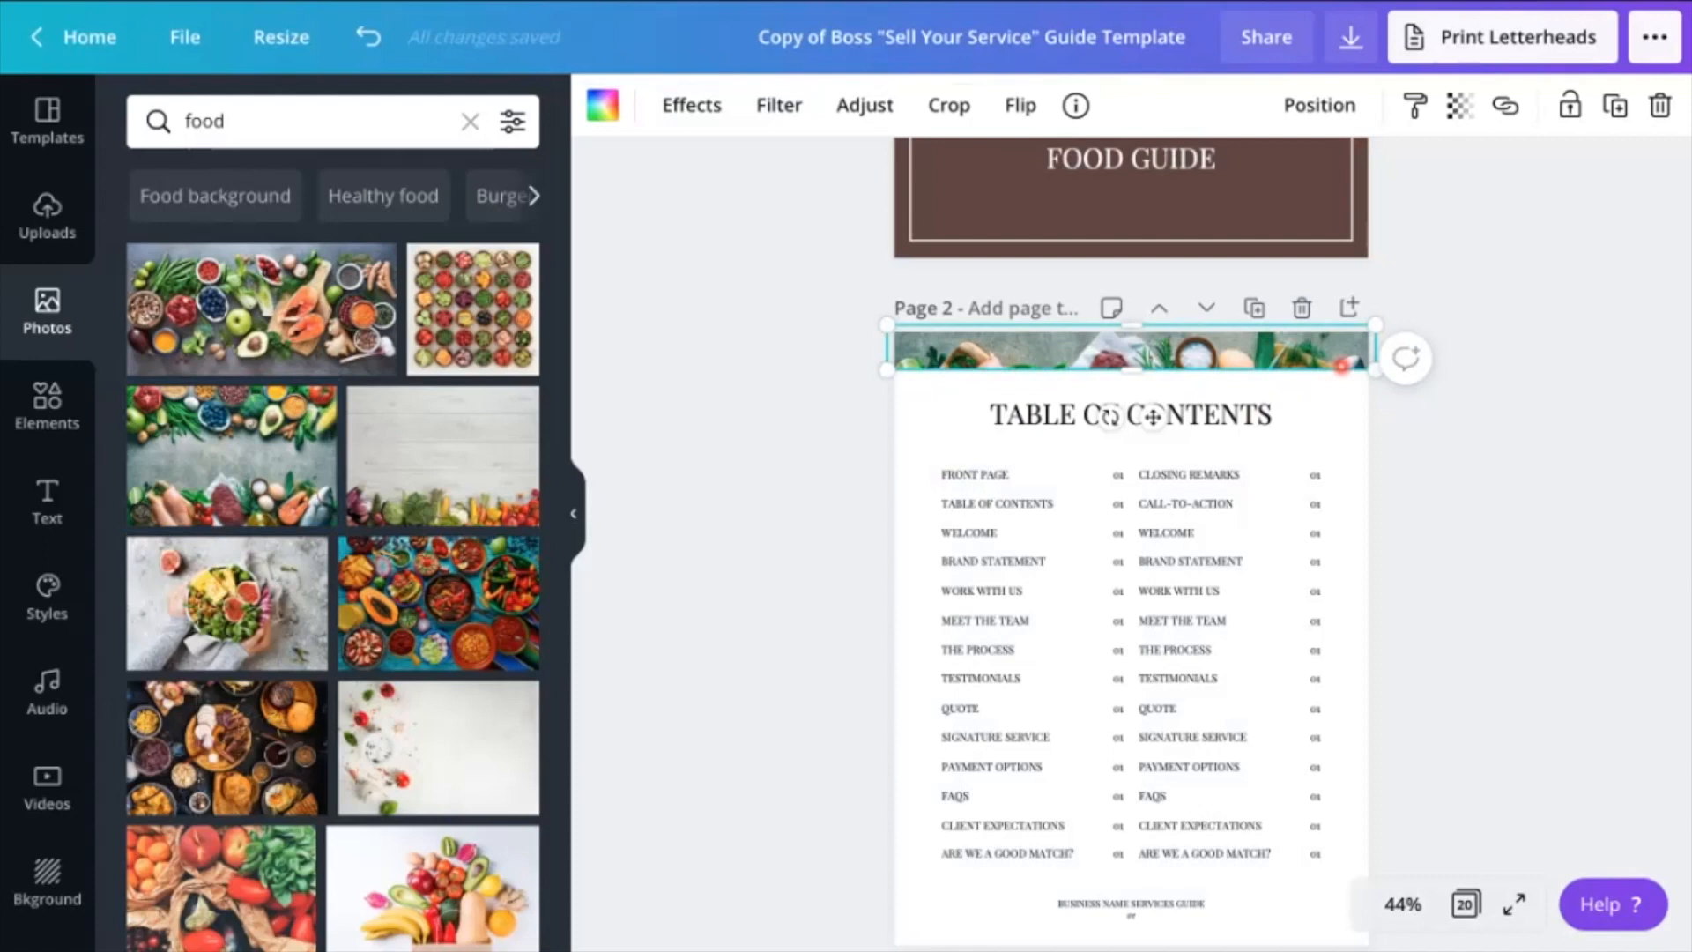
Undo the photo's repositioning and its placement in page 2's header band
{"action": "left_click", "coordinate": [368, 37]}
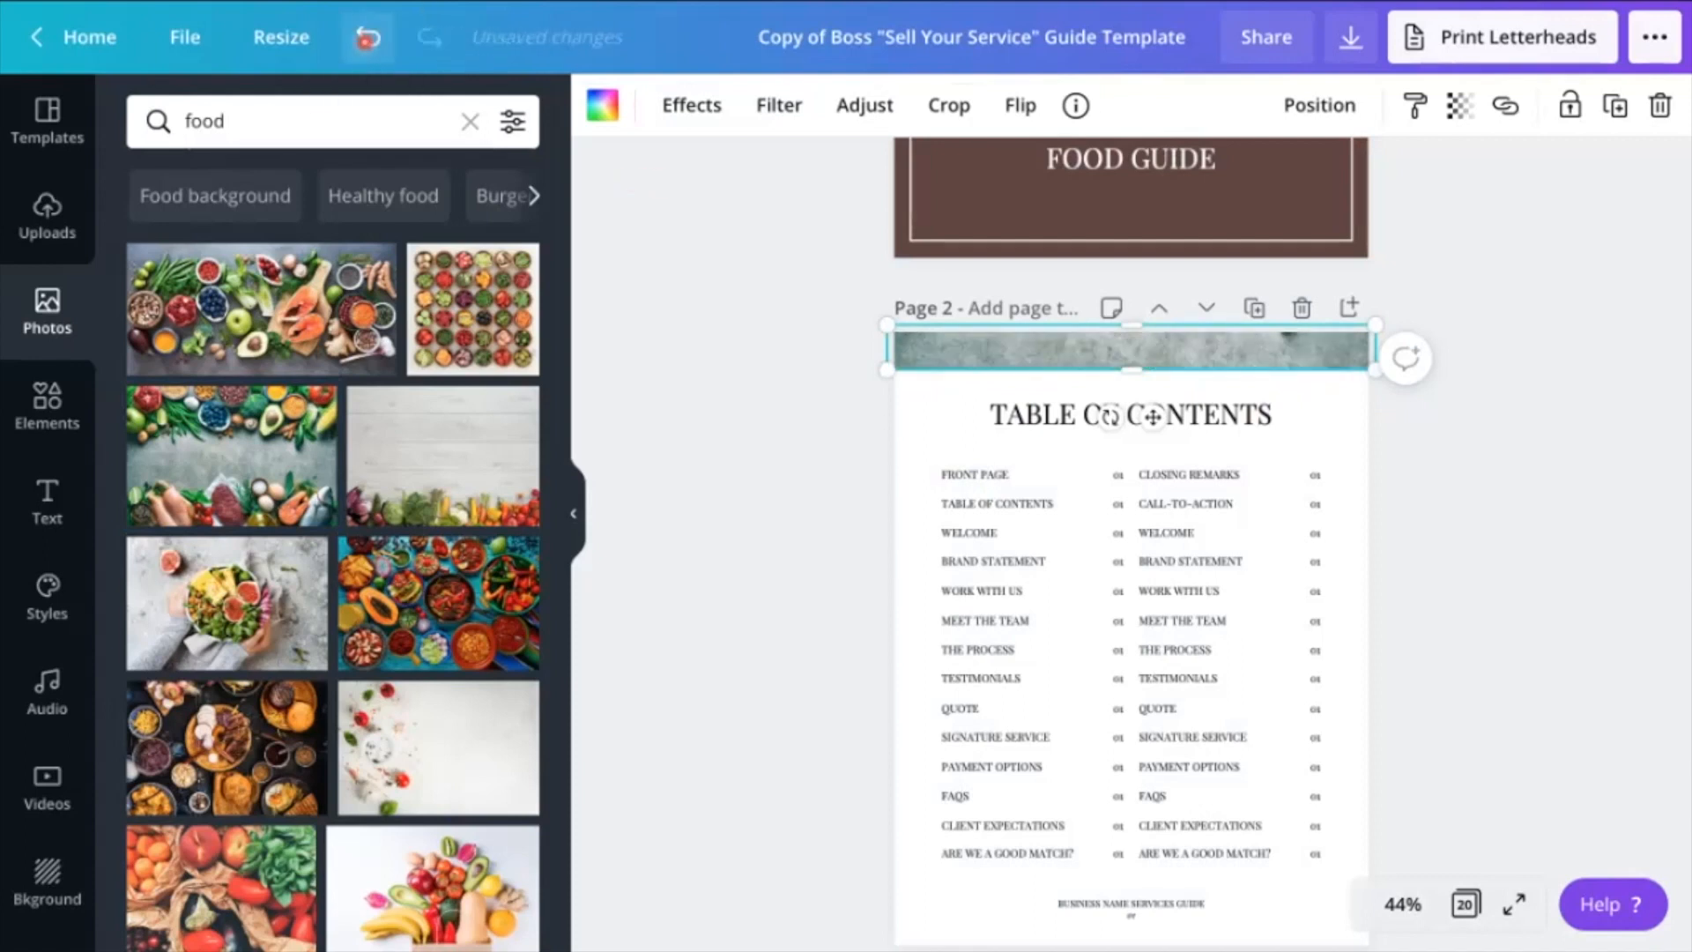
{"action": "left_click", "coordinate": [368, 37]}
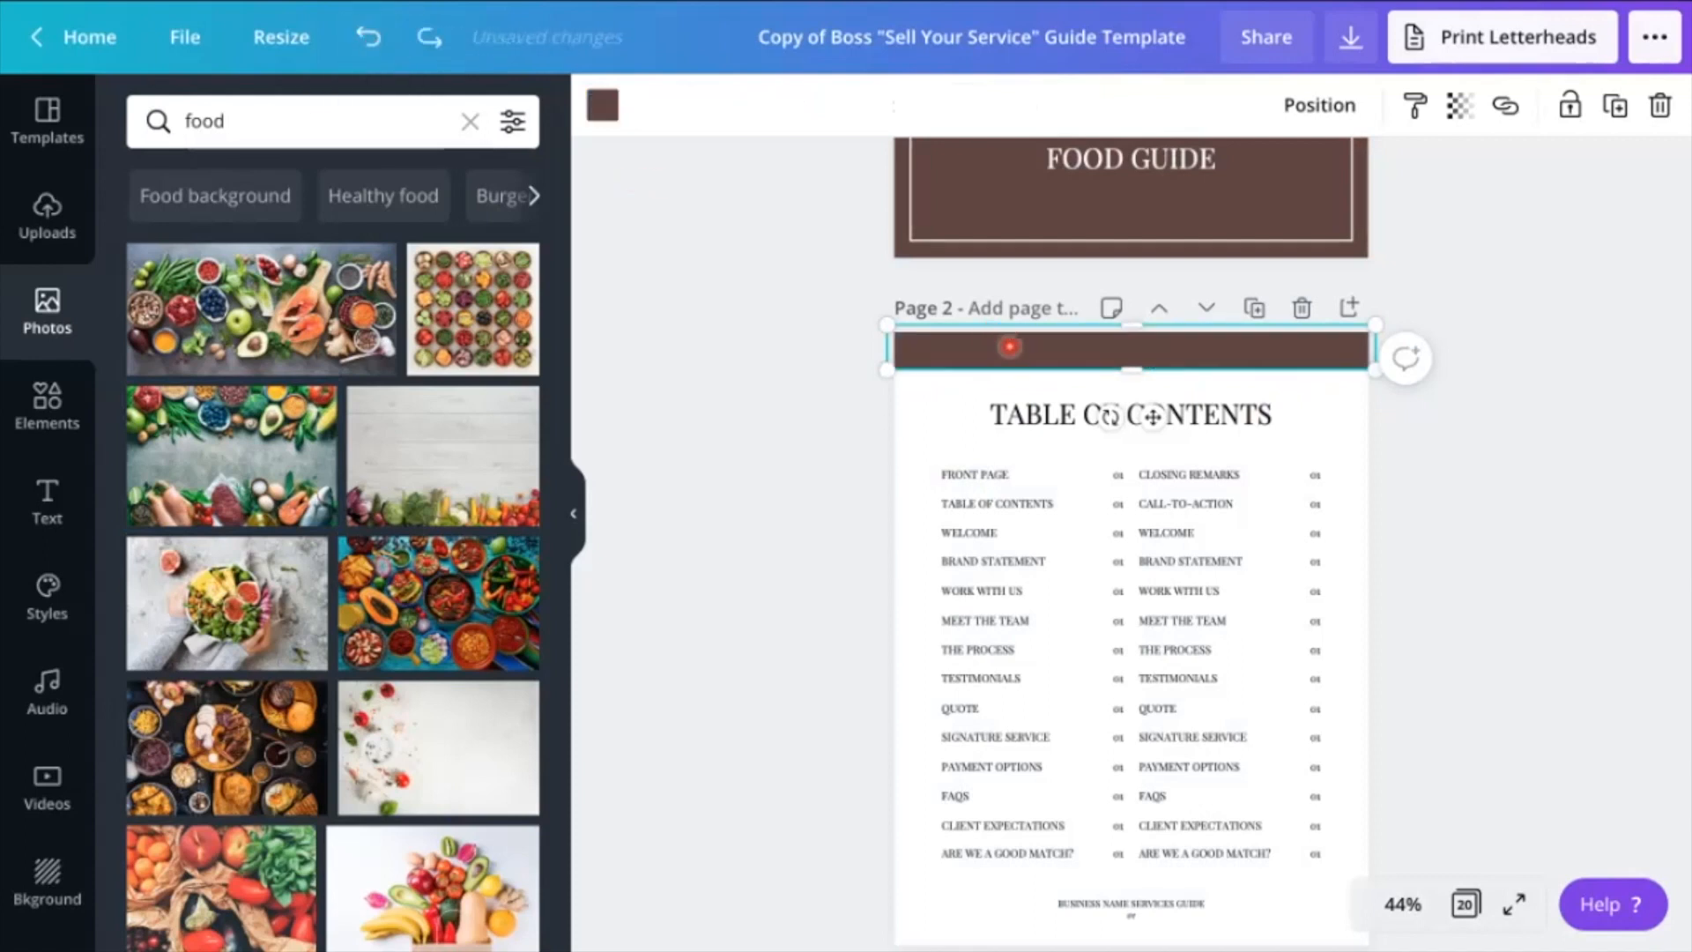
Change the first entry in the table of contents to "FIRST PAGE" and select its page number
{"action": "left_click", "coordinate": [982, 473]}
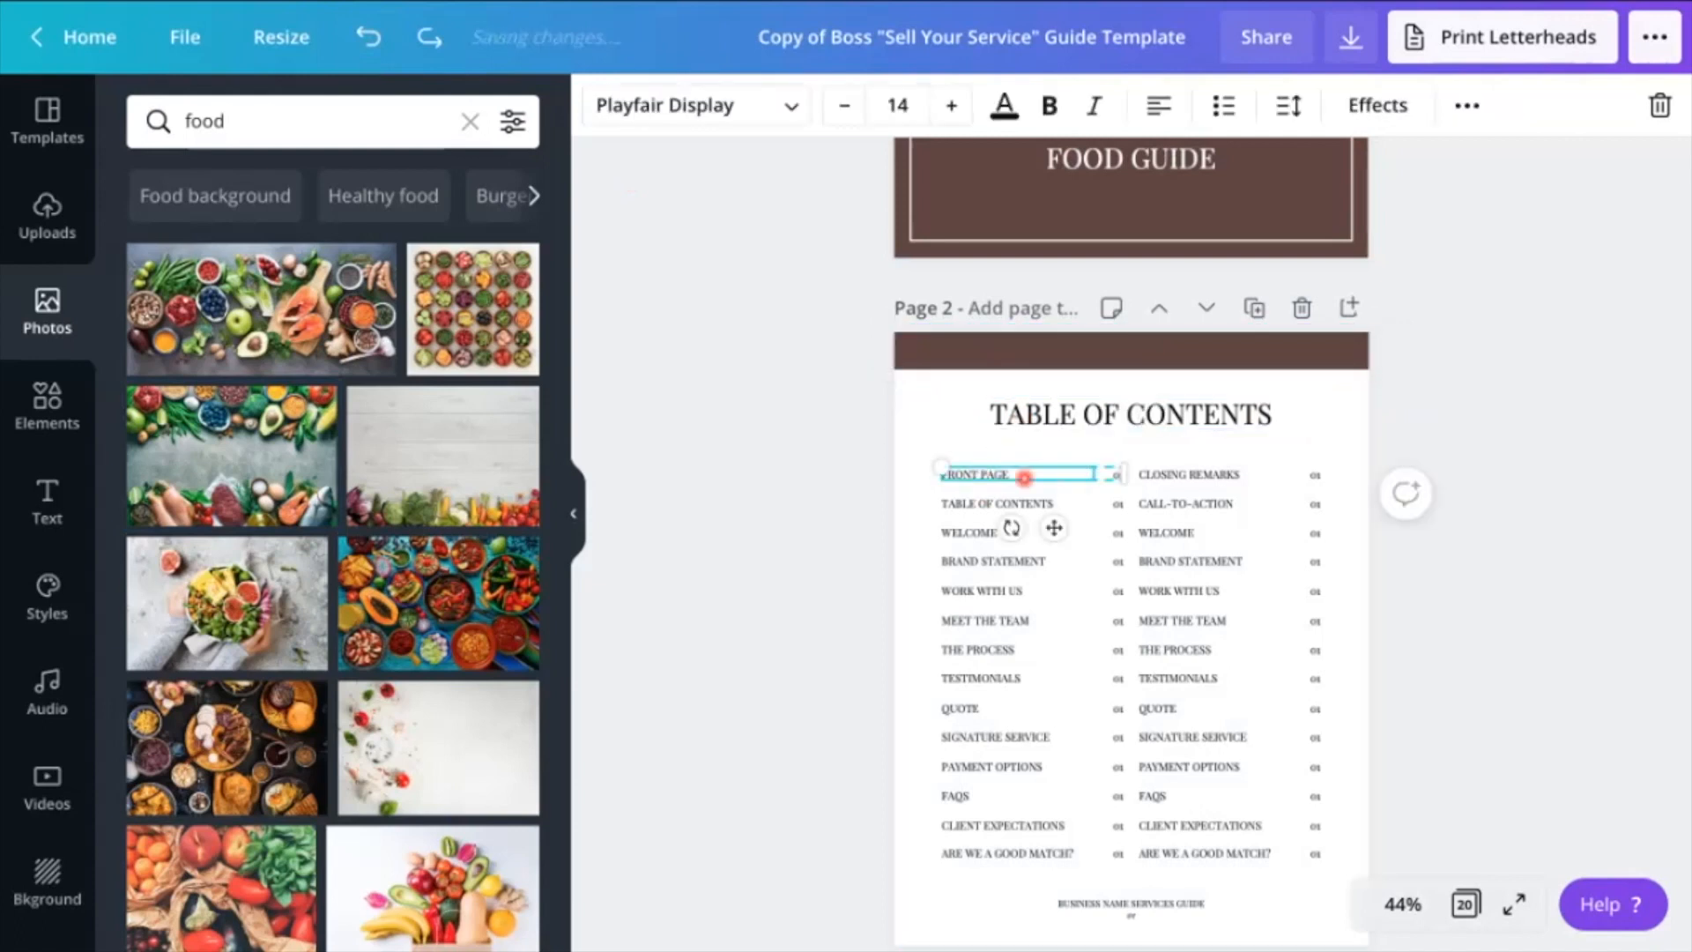
{"action": "triple_click", "coordinate": [1024, 476]}
{"action": "type", "text": "FIRST"}
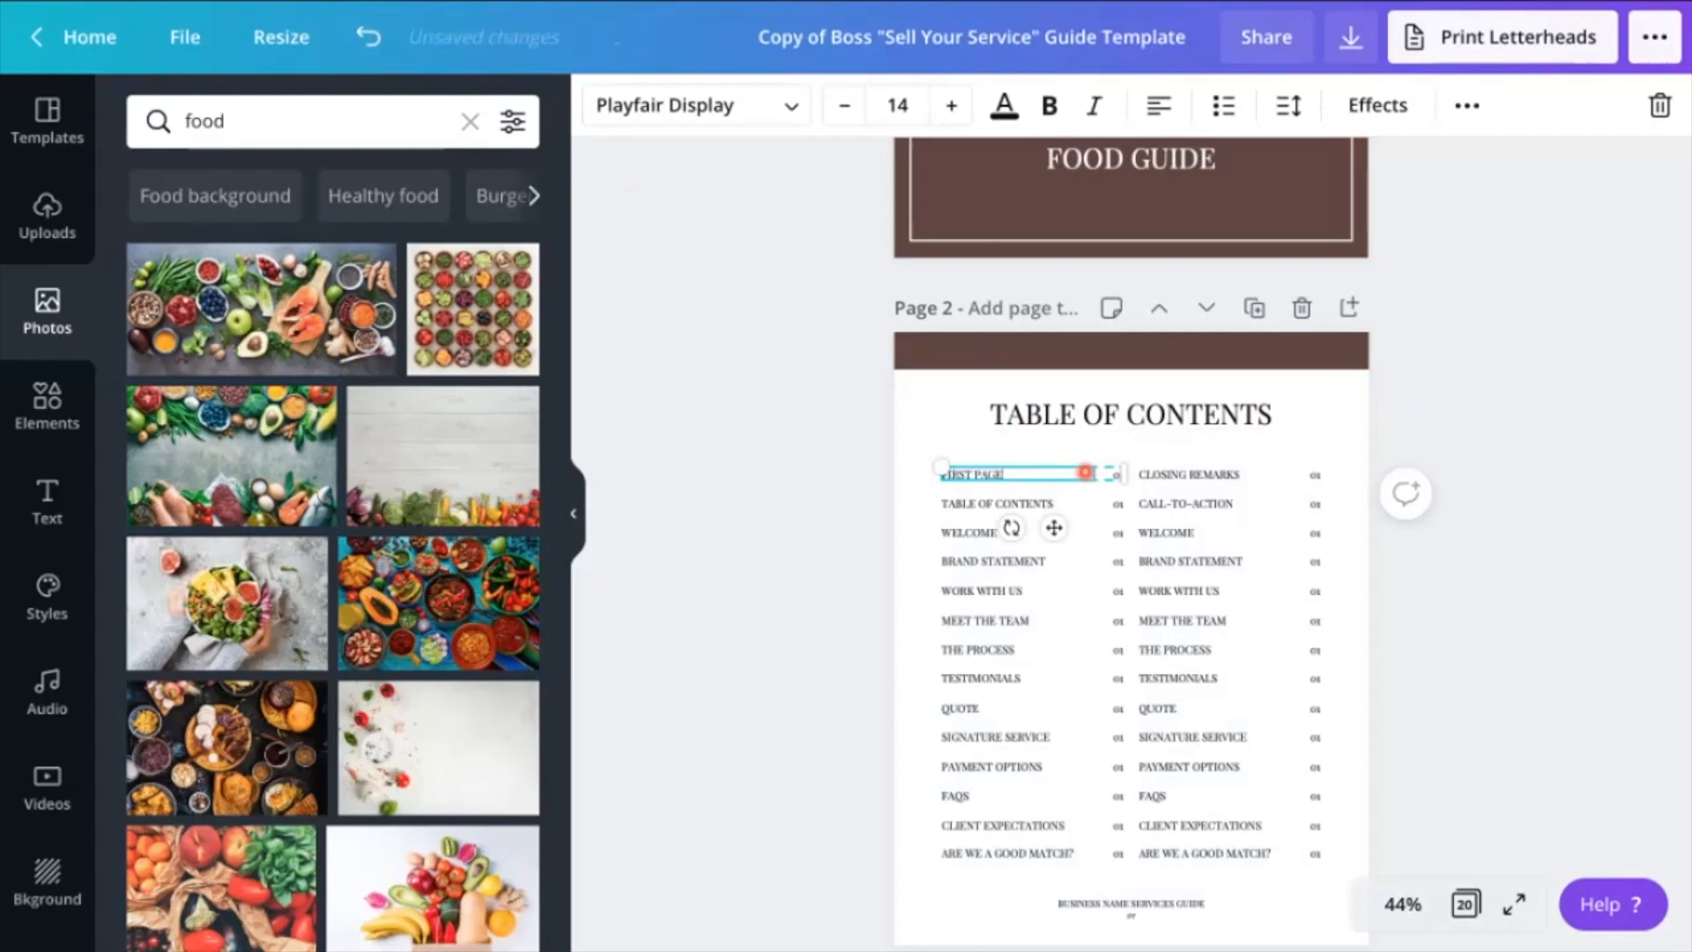
{"action": "left_click", "coordinate": [1112, 473]}
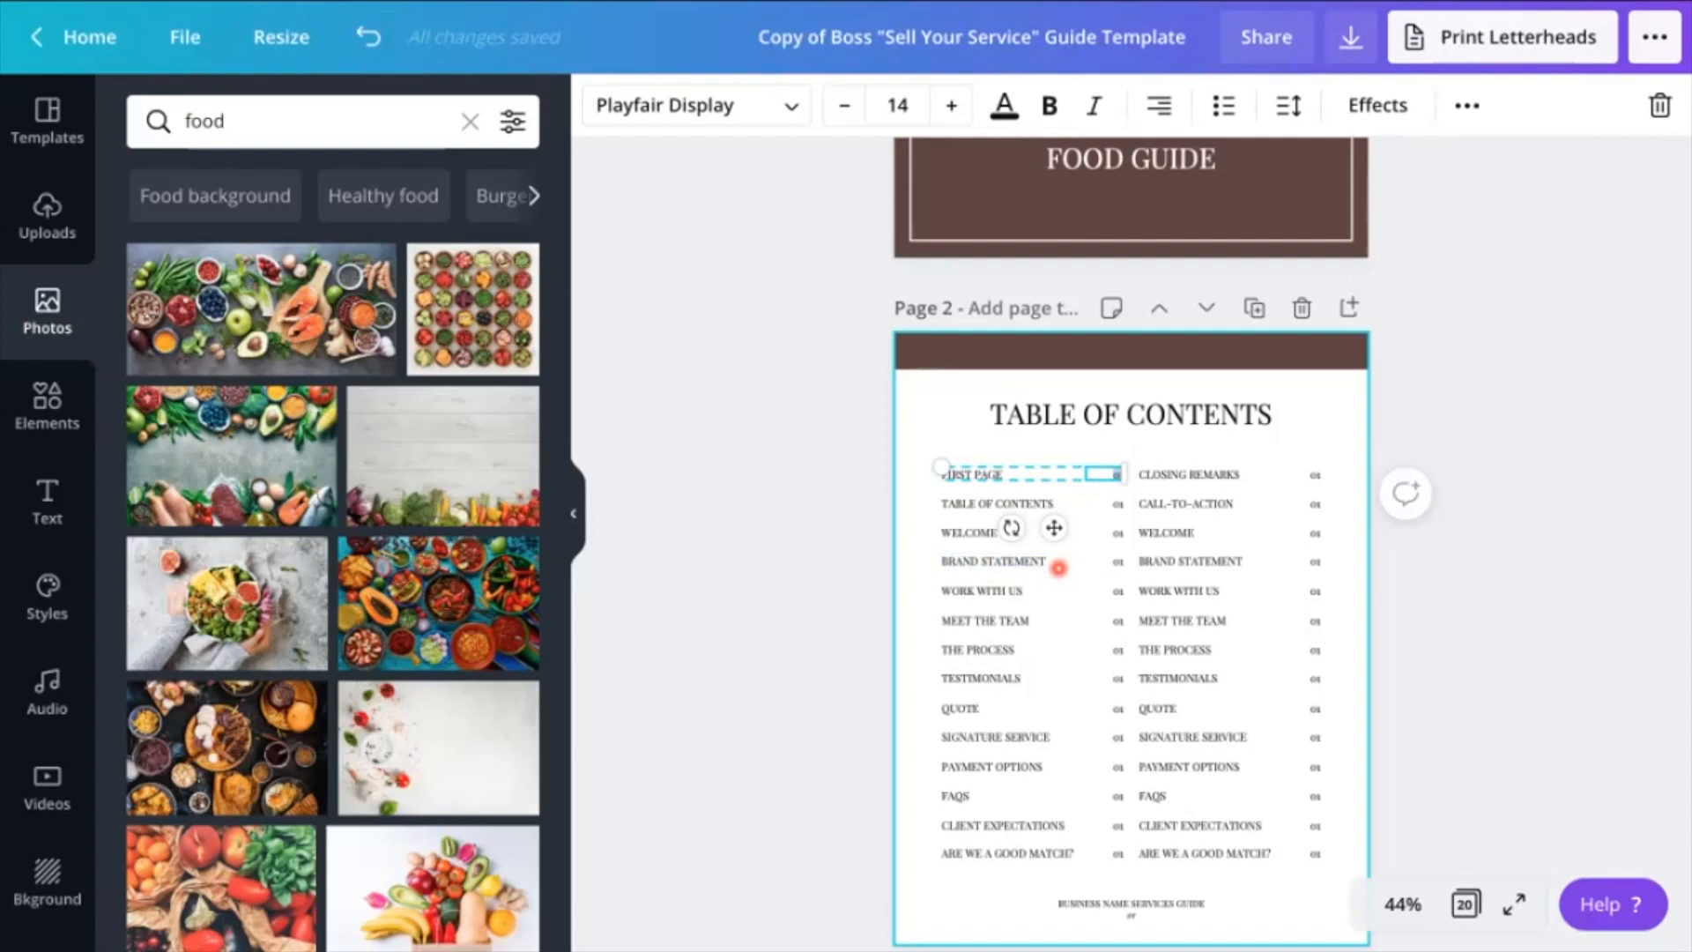
Fill the banner of the Welcome page with the photo of colorful dishes on a blue table
{"action": "scroll", "coordinate": [1473, 434], "scroll_direction": "down", "scroll_amount": 2}
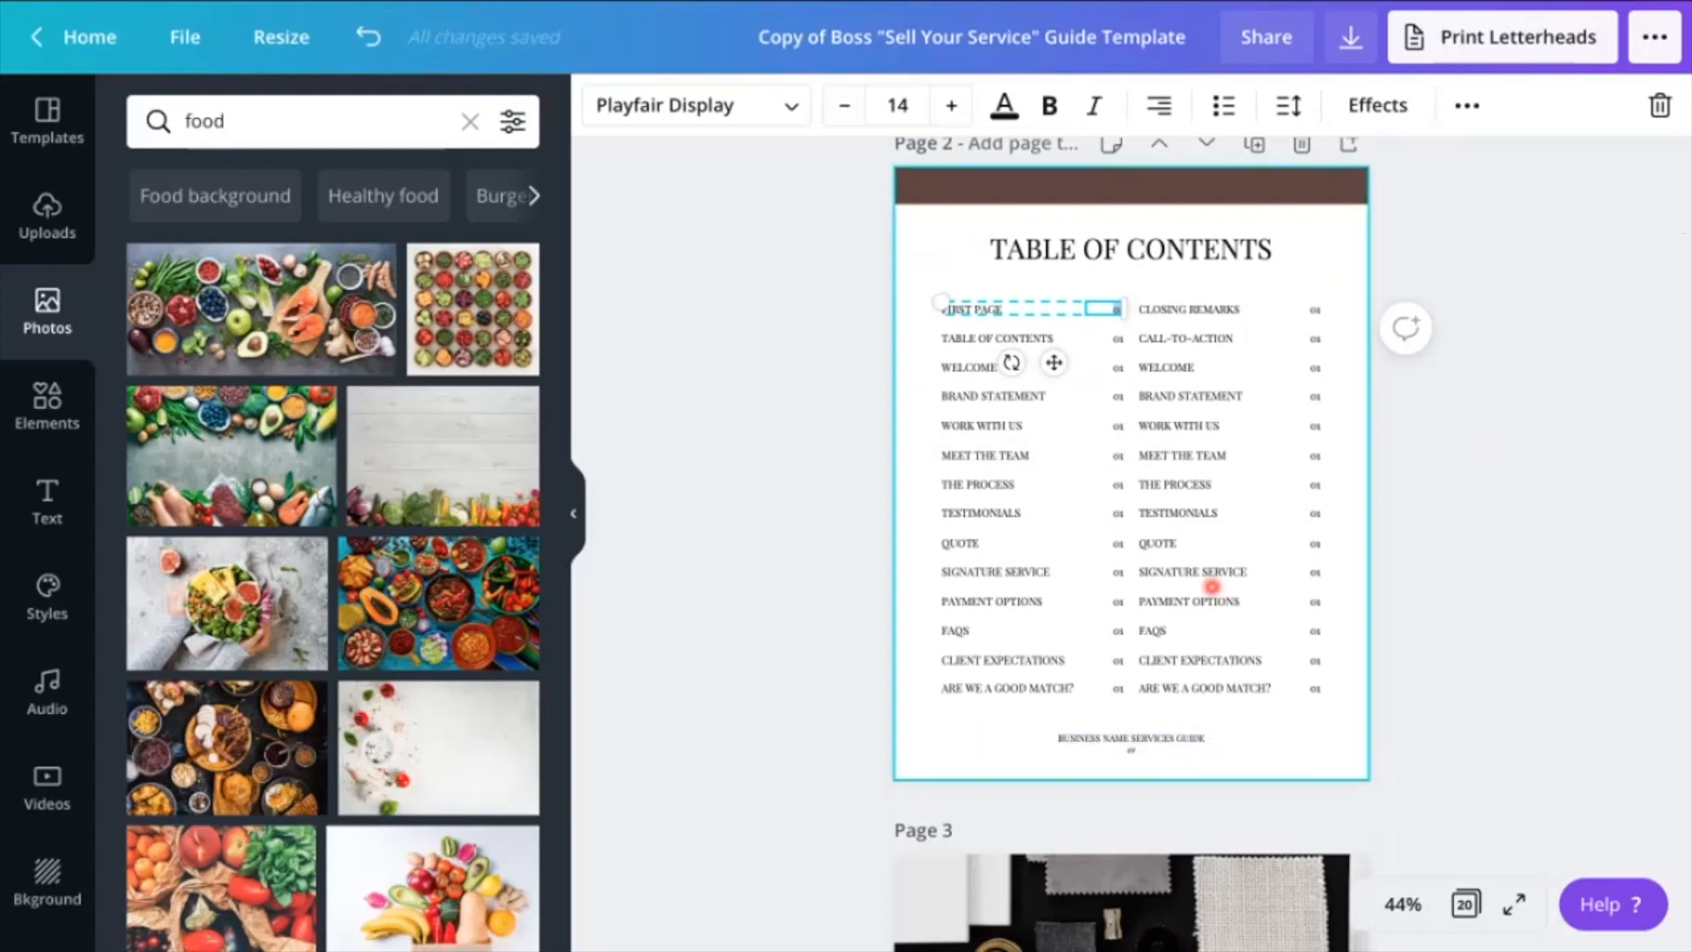
{"action": "scroll", "coordinate": [1211, 576], "scroll_direction": "down", "scroll_amount": 6}
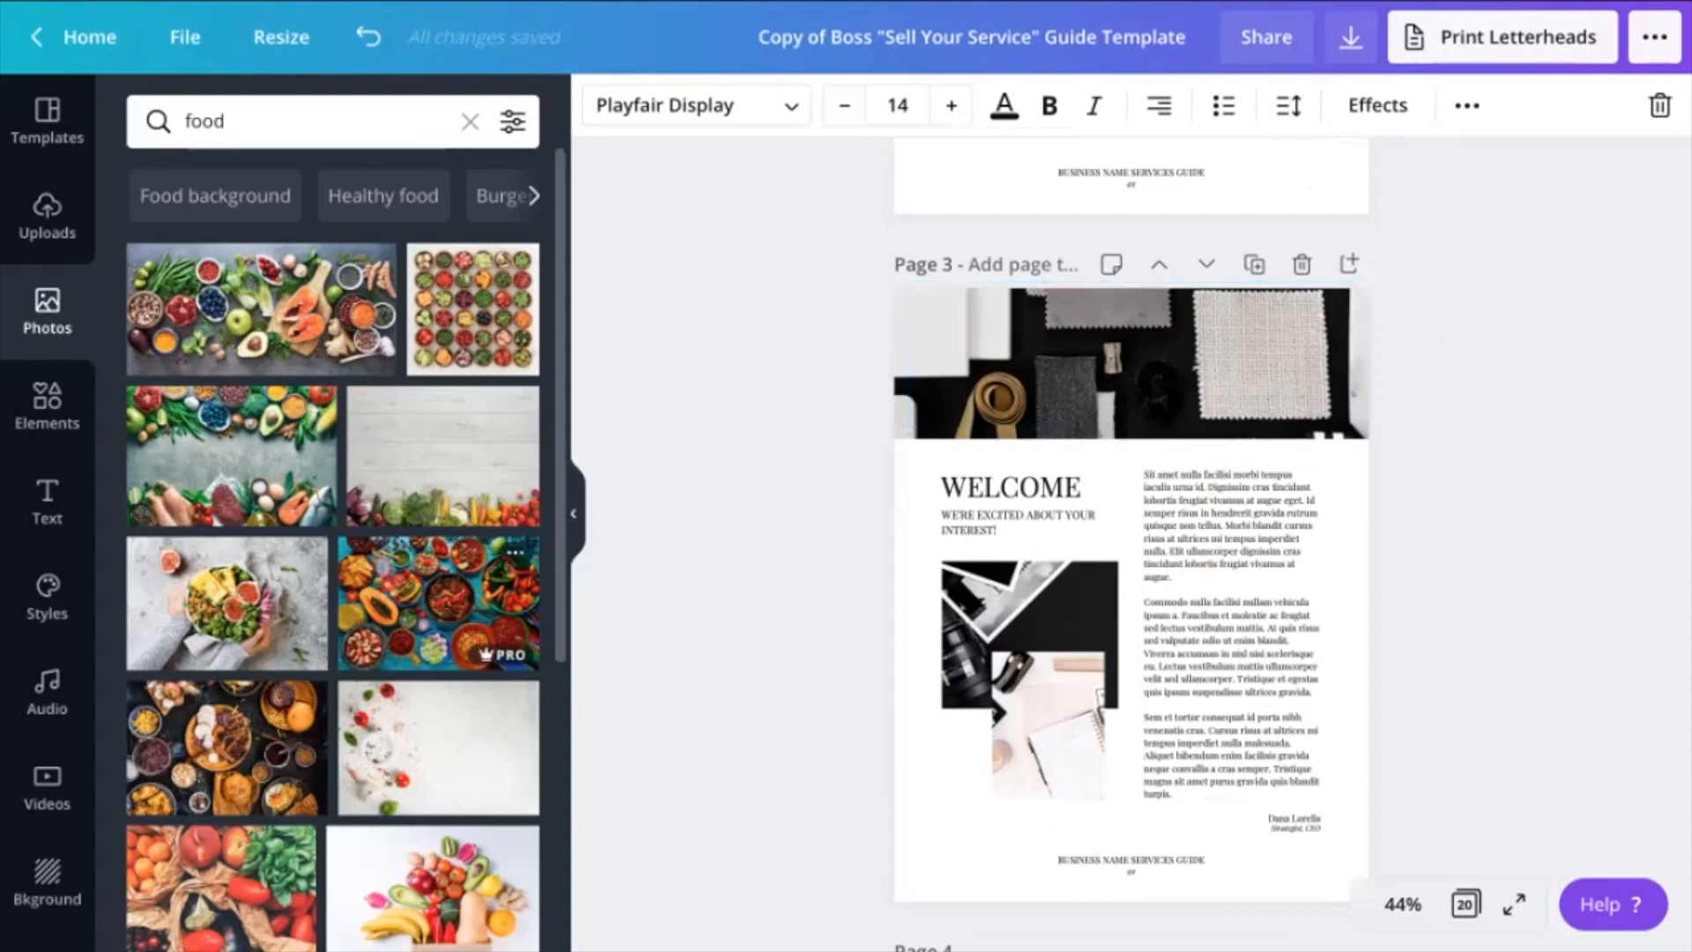
{"action": "left_click_drag", "start_coordinate": [386, 584], "coordinate": [908, 304]}
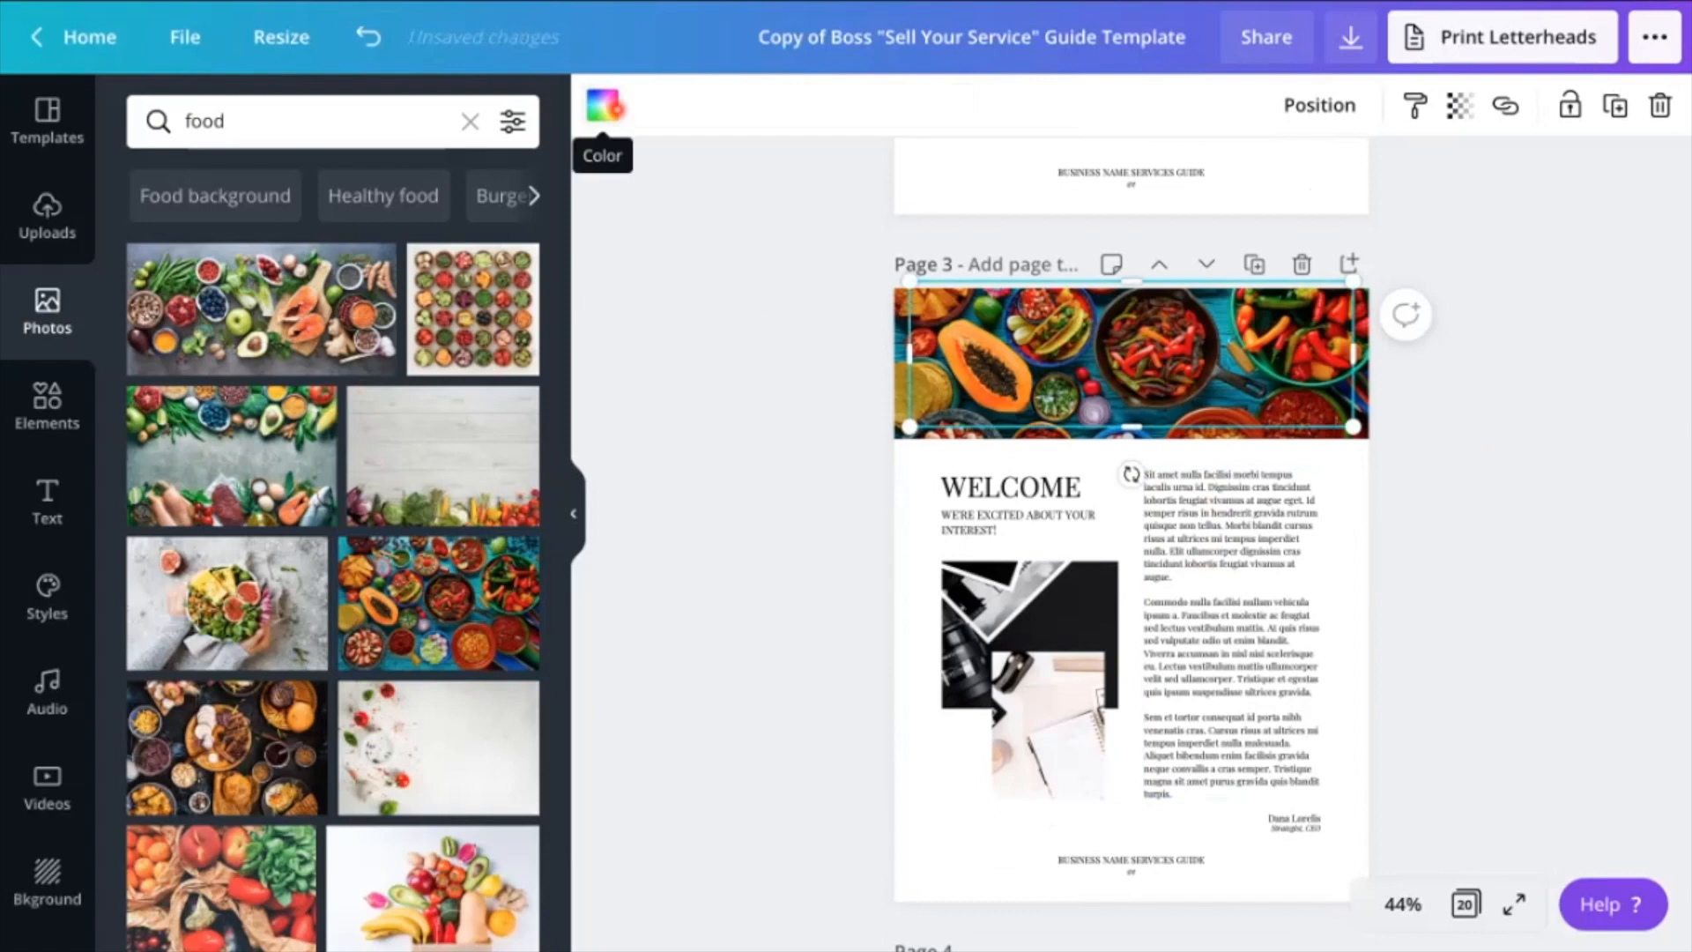
Set the outline frame over the Welcome page's banner to white from the document colors
{"action": "left_click", "coordinate": [603, 105]}
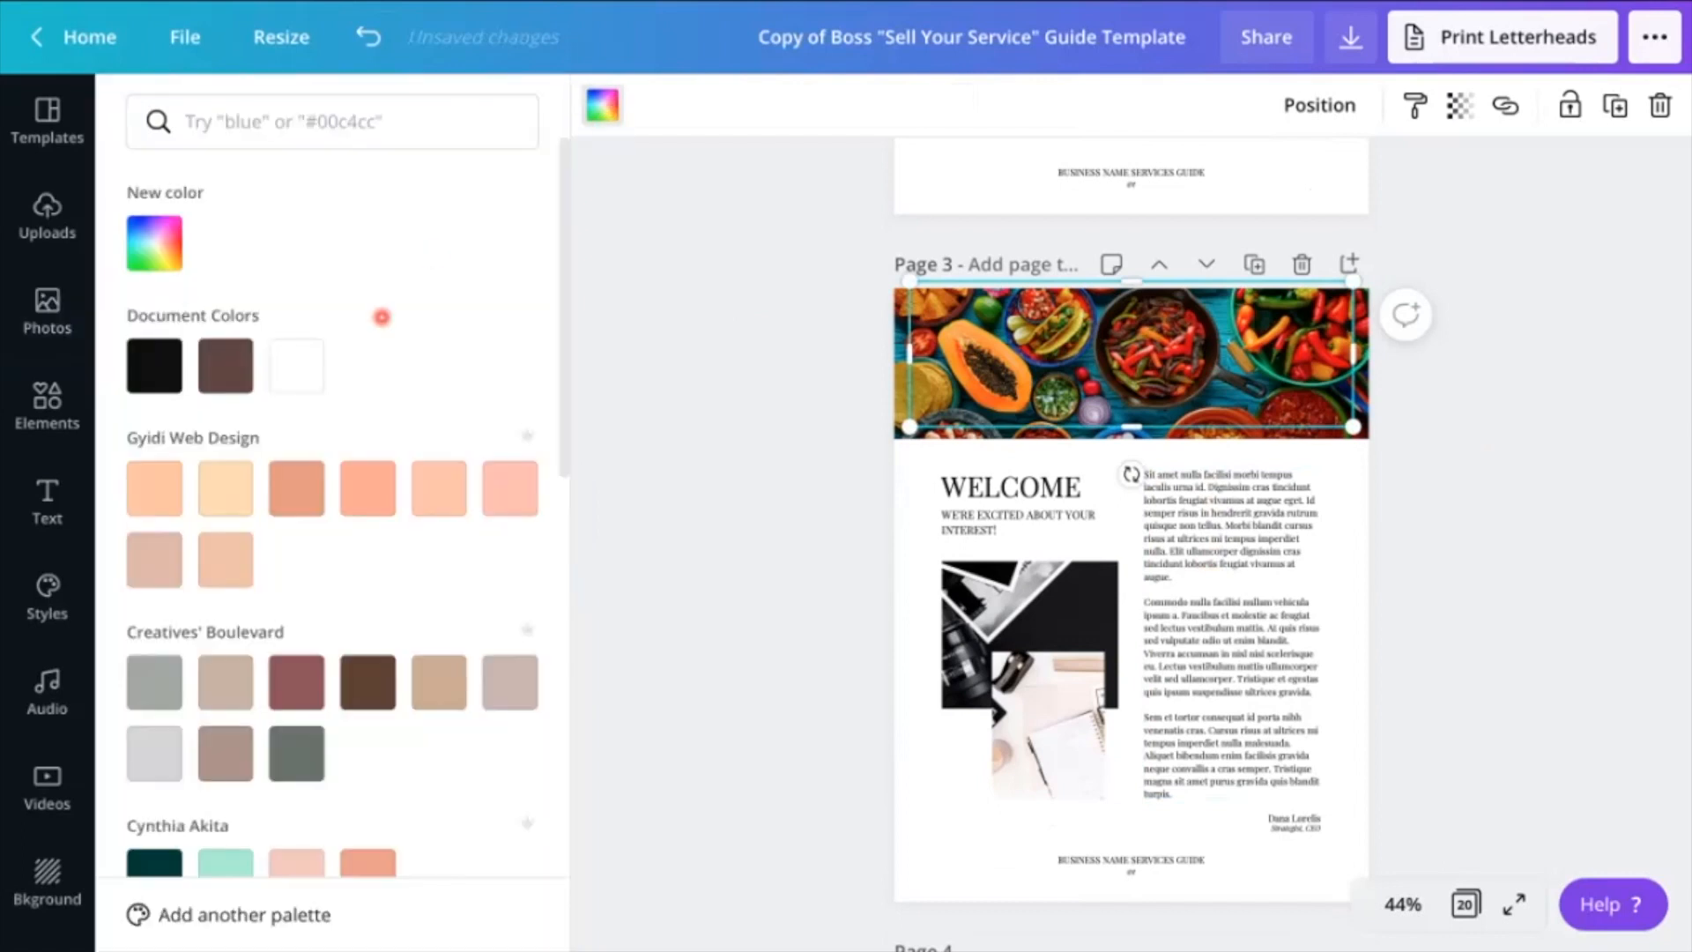
{"action": "left_click", "coordinate": [310, 372]}
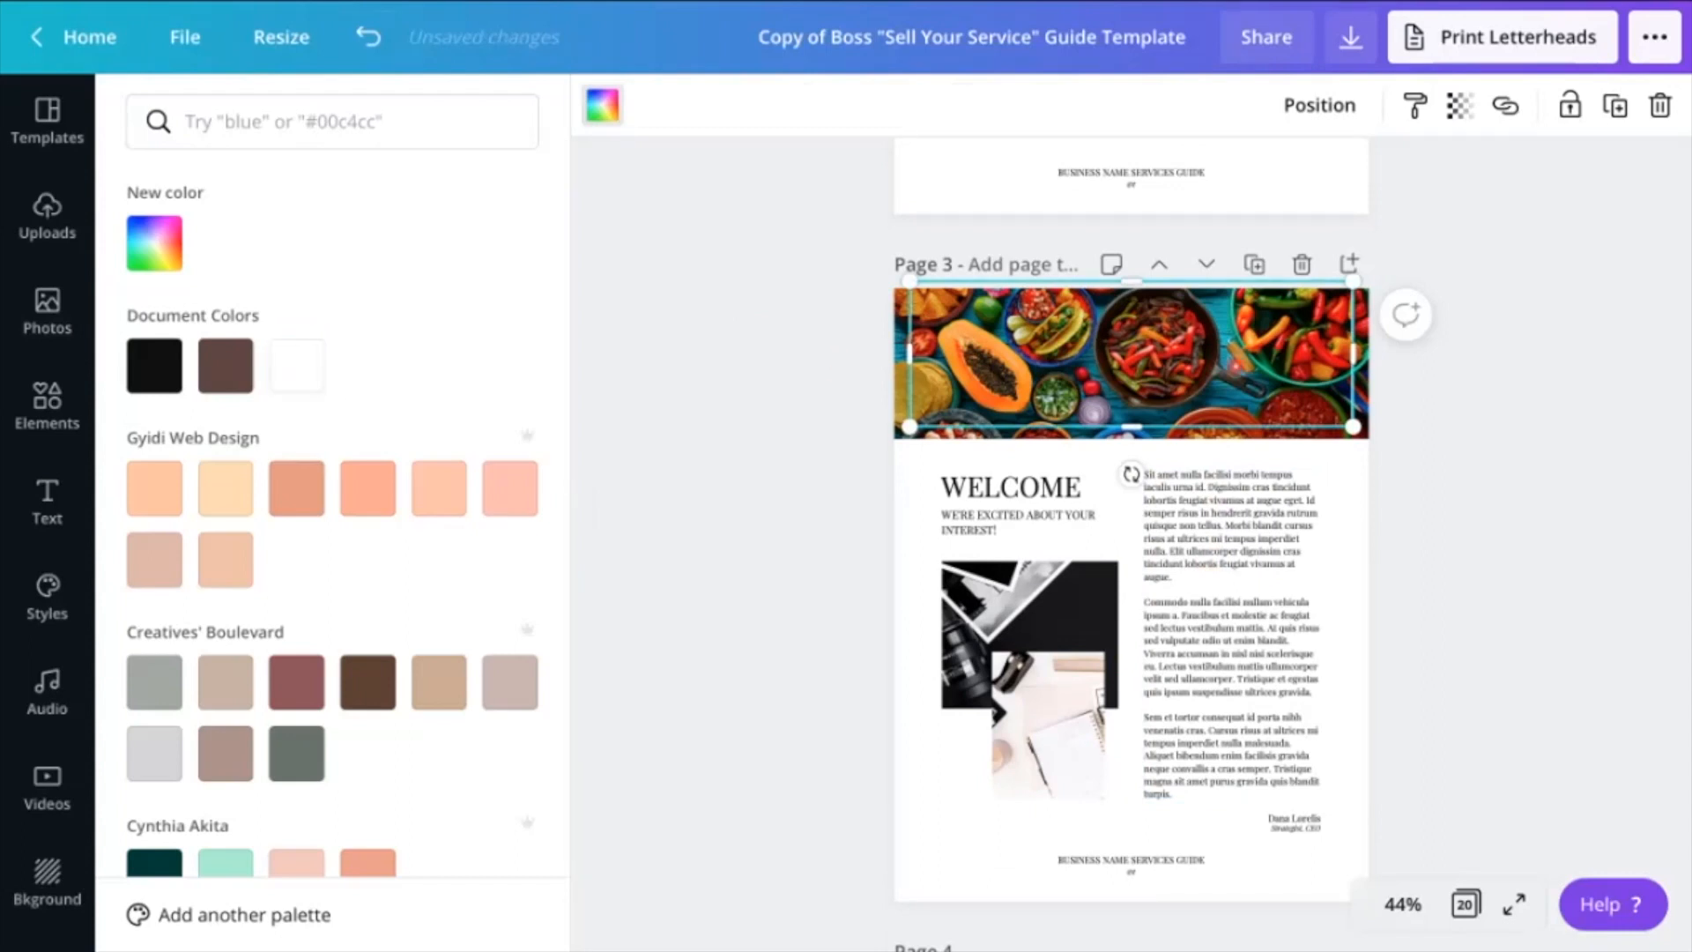
{"action": "left_click", "coordinate": [815, 445]}
{"action": "left_click", "coordinate": [815, 445]}
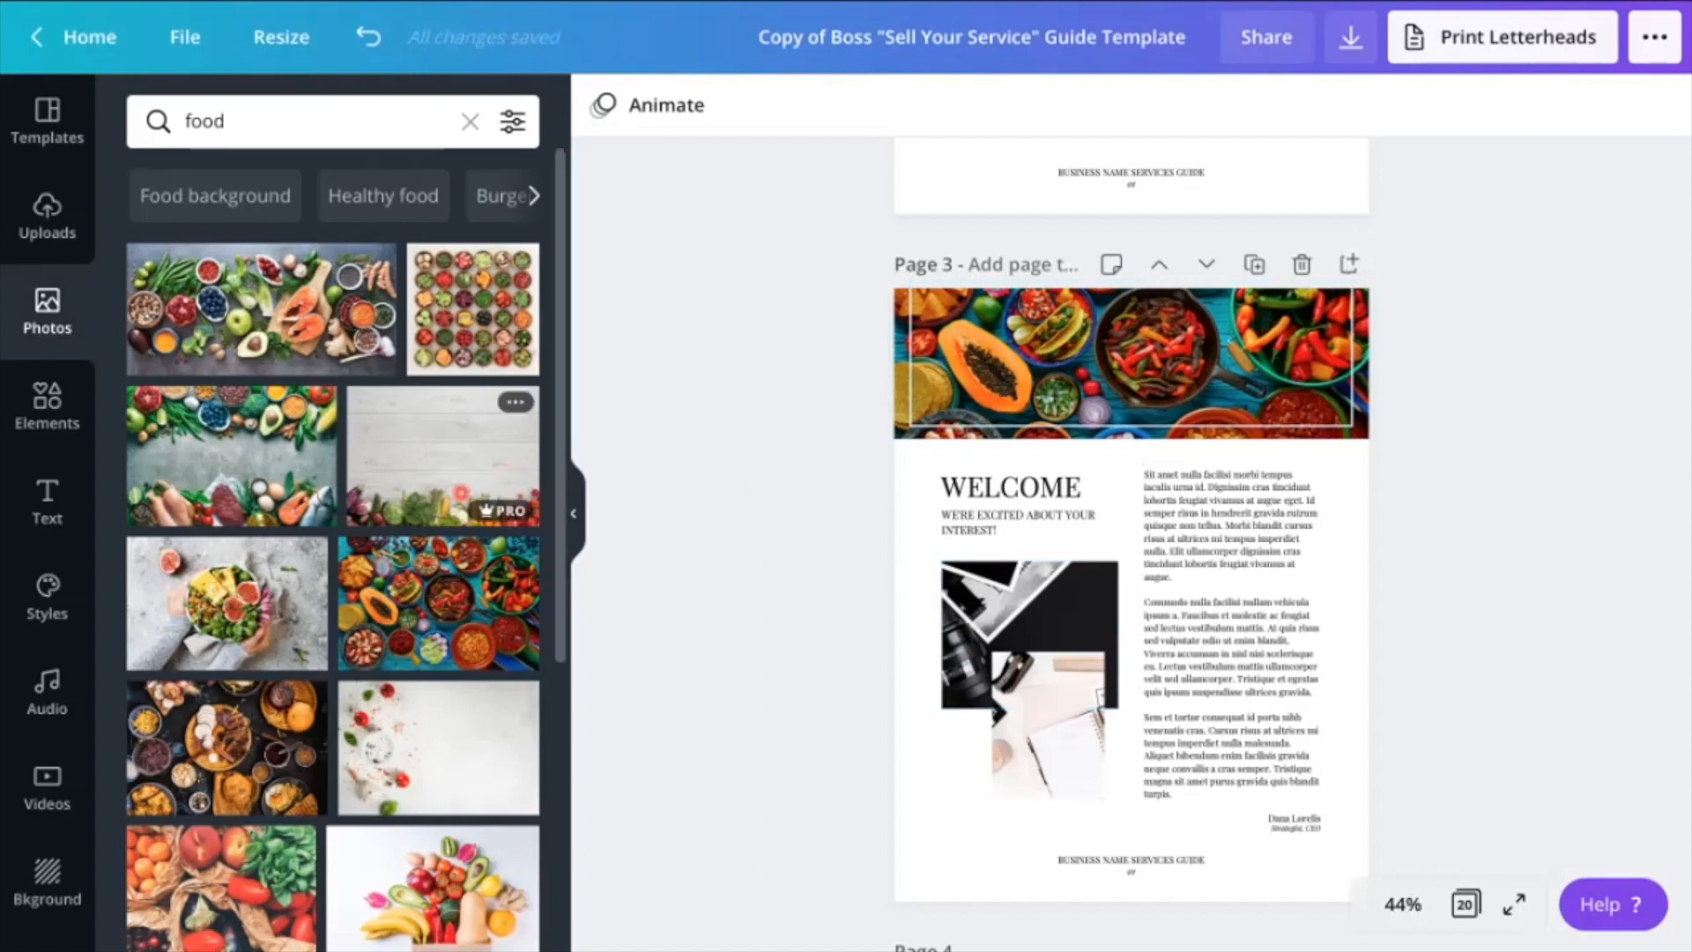
Replace the two overlapping Welcome page photos with the fruit-filled paper bag photo and the peach, tomato and eggplant photo
{"action": "scroll", "coordinate": [461, 493], "scroll_direction": "down", "scroll_amount": 1}
{"action": "left_click_drag", "start_coordinate": [444, 796], "coordinate": [978, 608]}
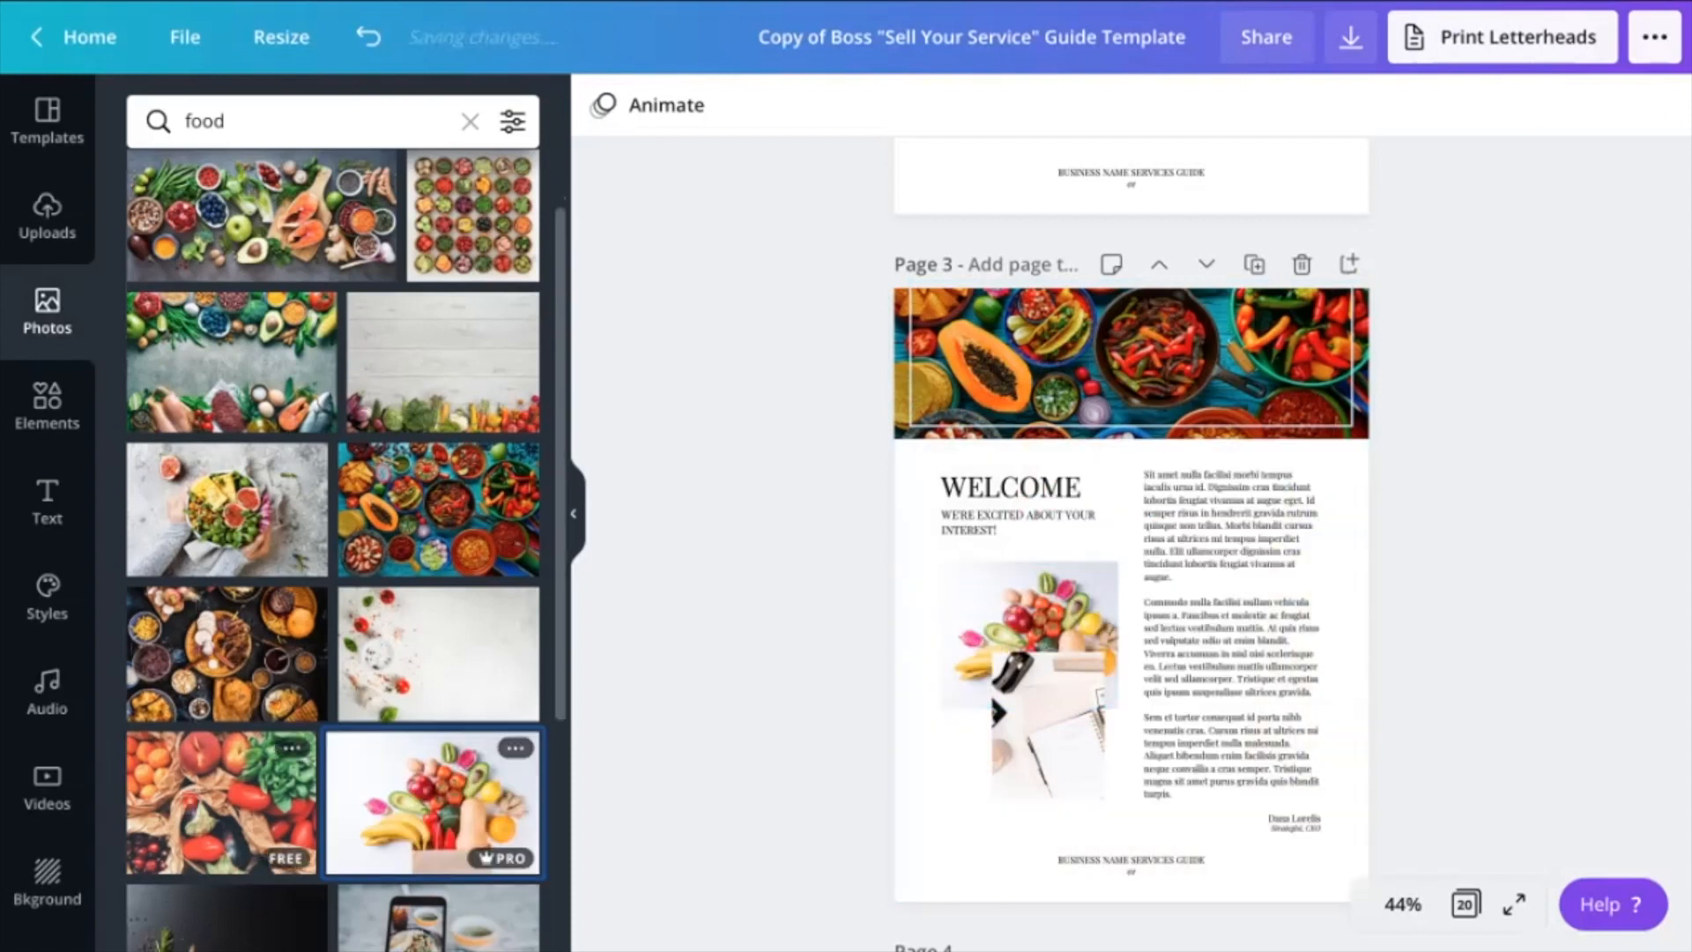
{"action": "left_click_drag", "start_coordinate": [205, 775], "coordinate": [1022, 763]}
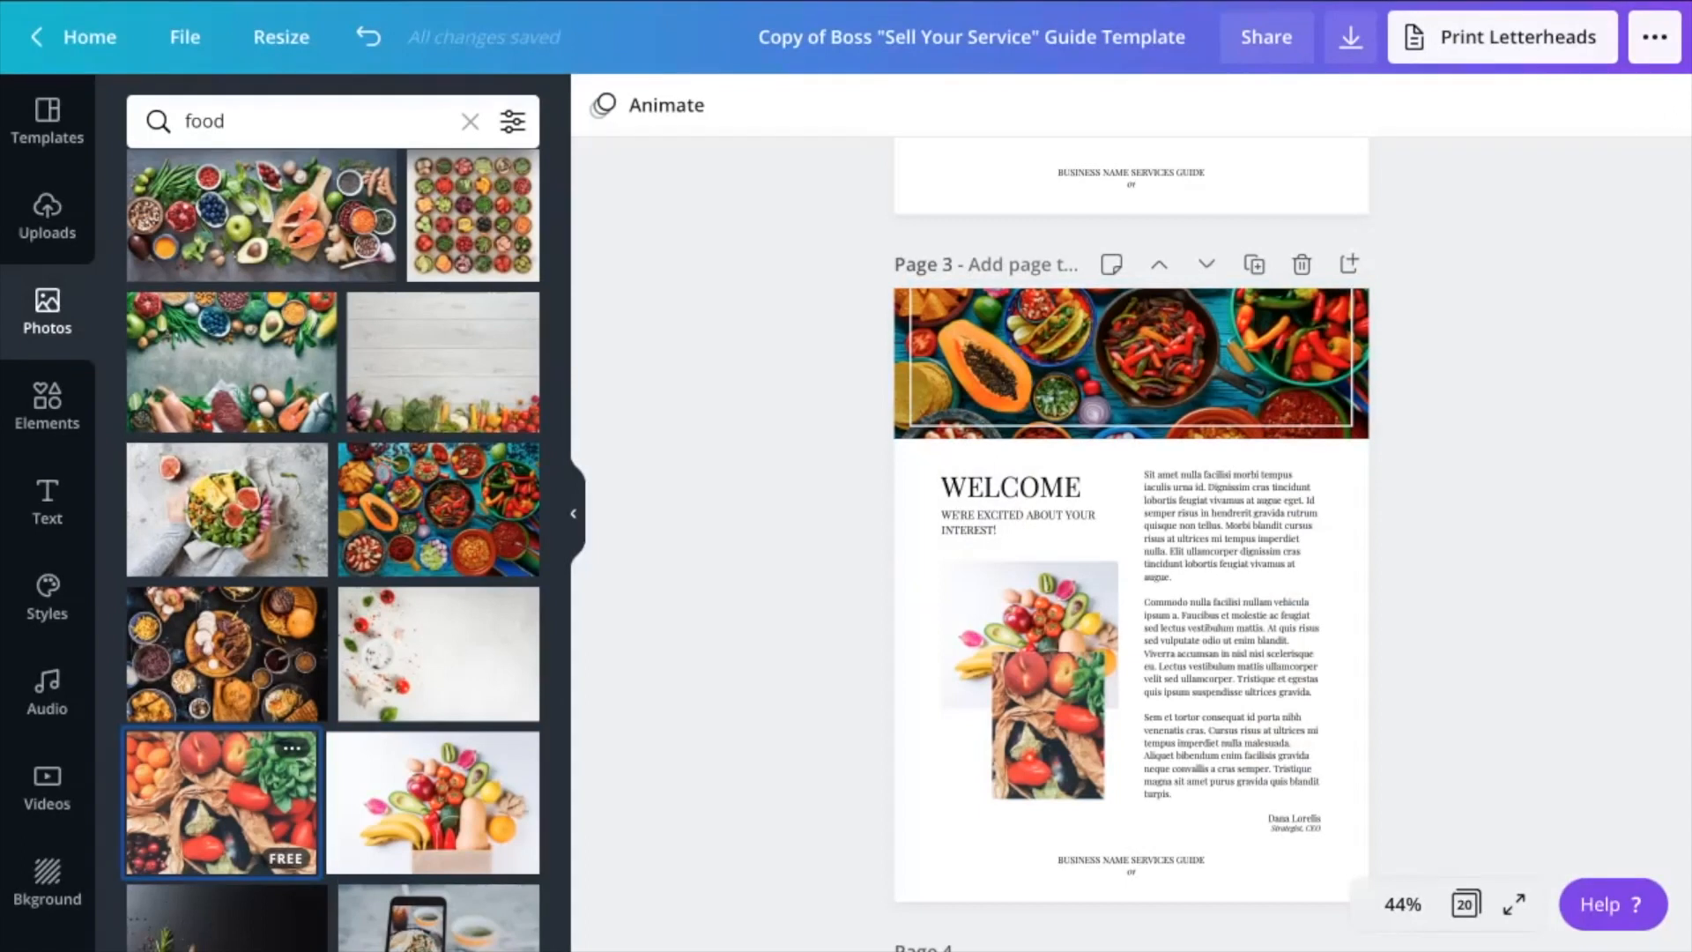
Open the Welcome page's body text for editing with its first paragraph selected
{"action": "left_click", "coordinate": [1255, 527]}
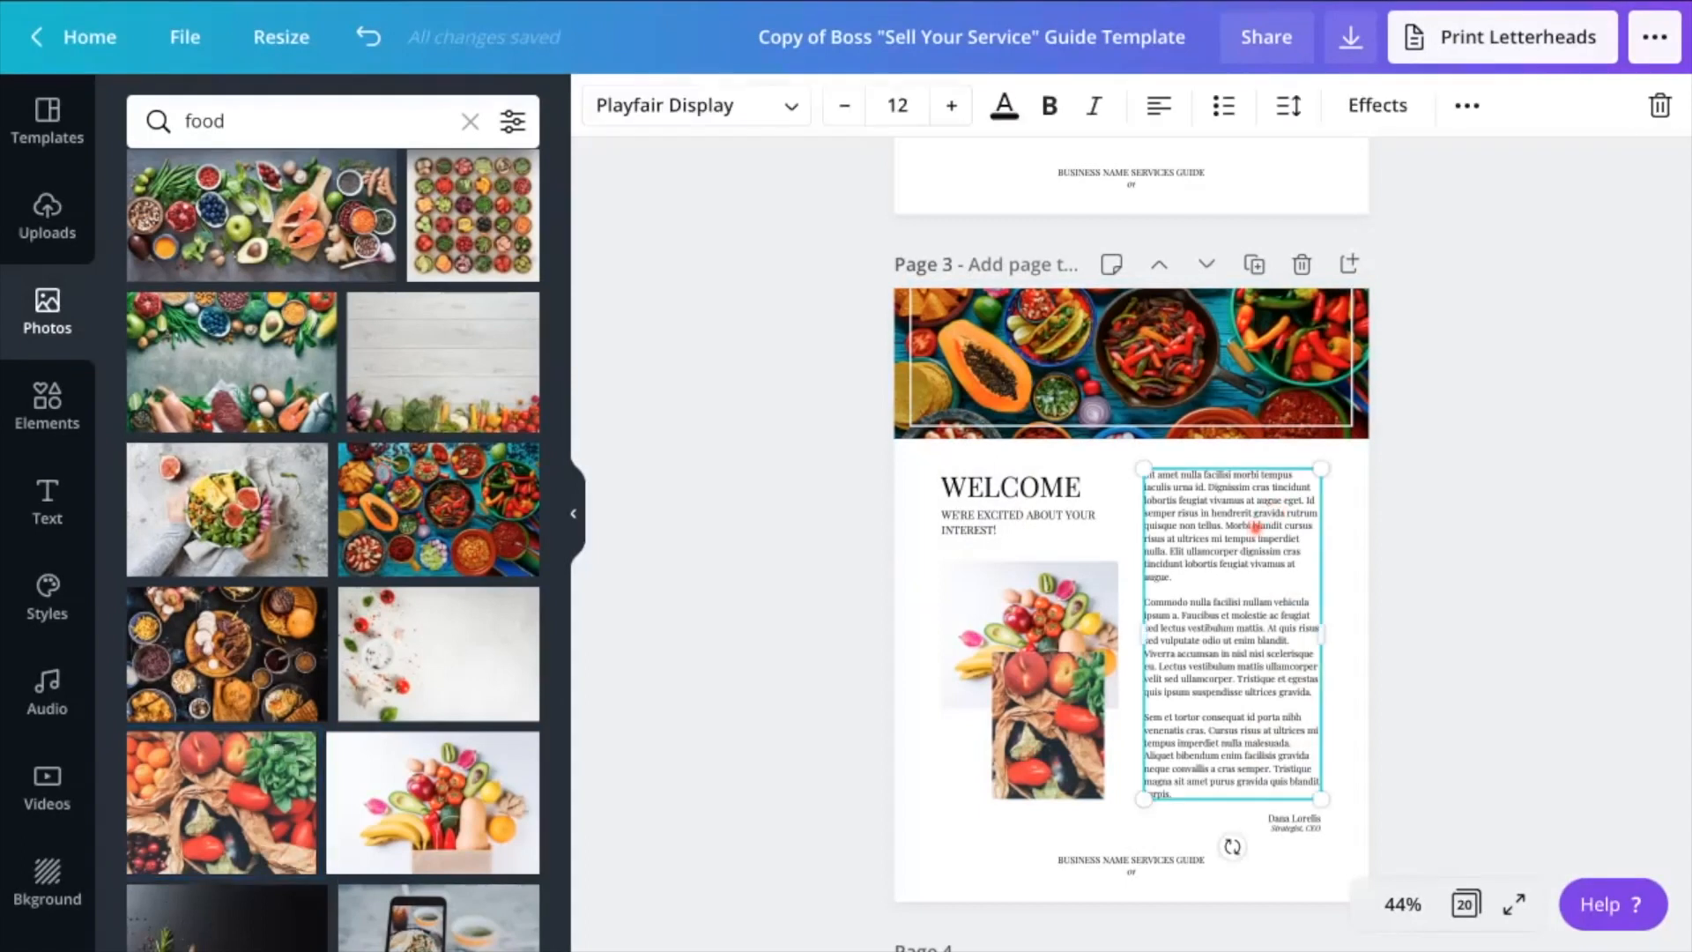
{"action": "double_click", "coordinate": [1255, 526]}
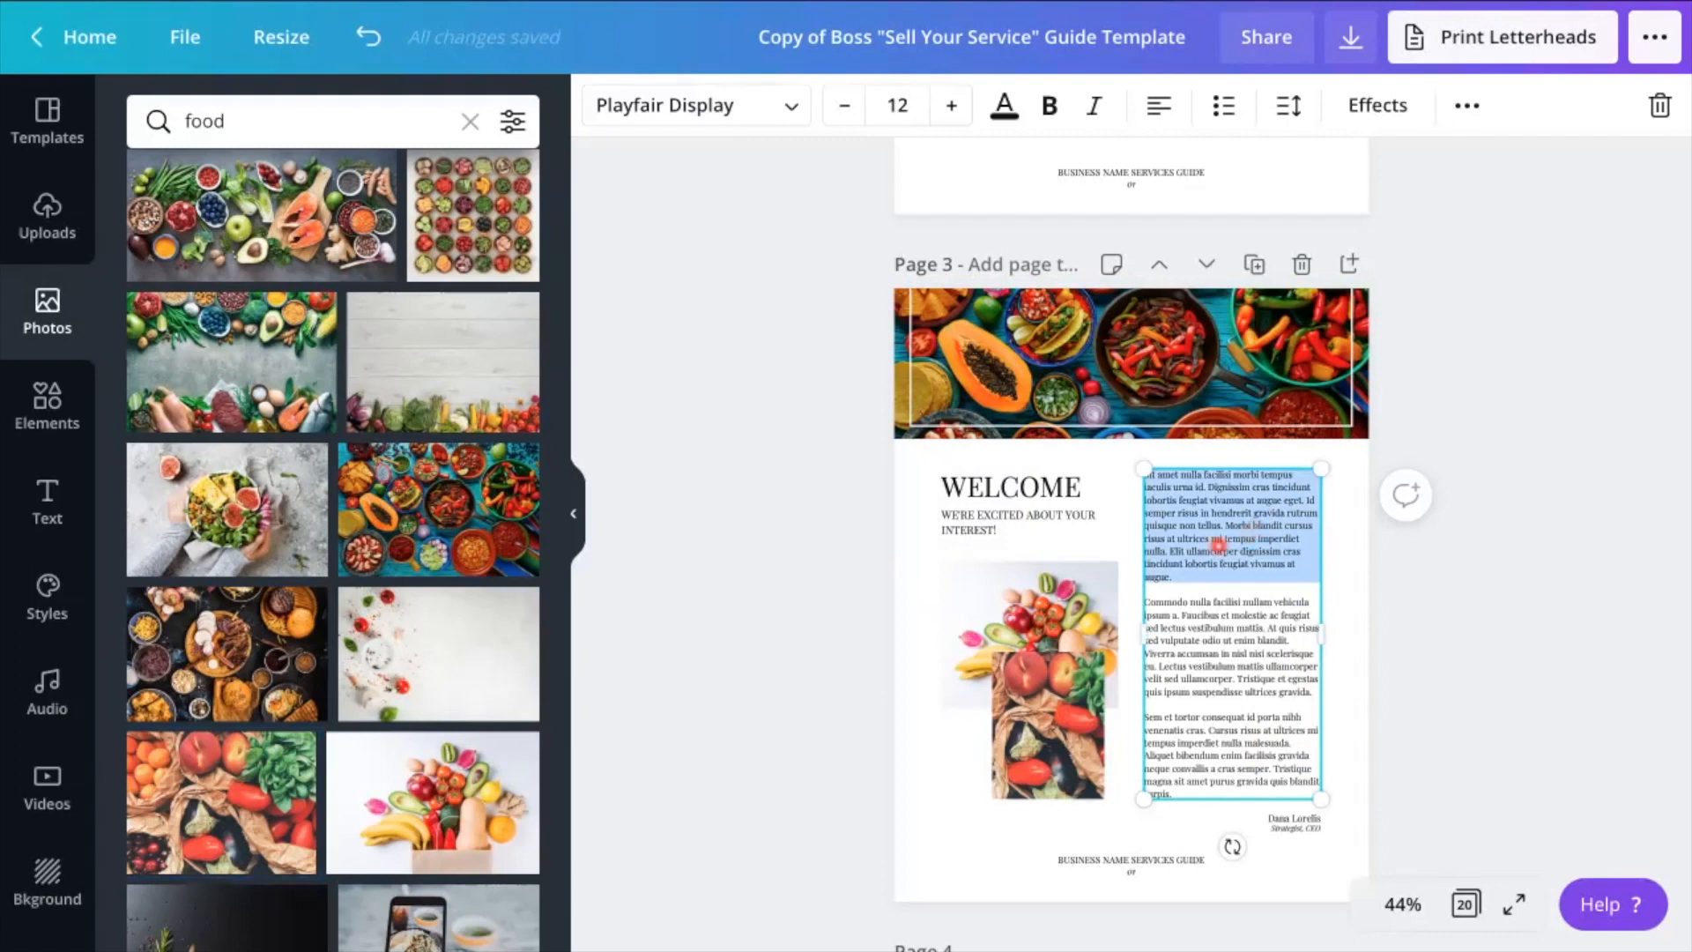
Fill the background of the "Our Promise to You" page with the peach, tomato and eggplant photo
{"action": "scroll", "coordinate": [925, 593], "scroll_direction": "down", "scroll_amount": 5}
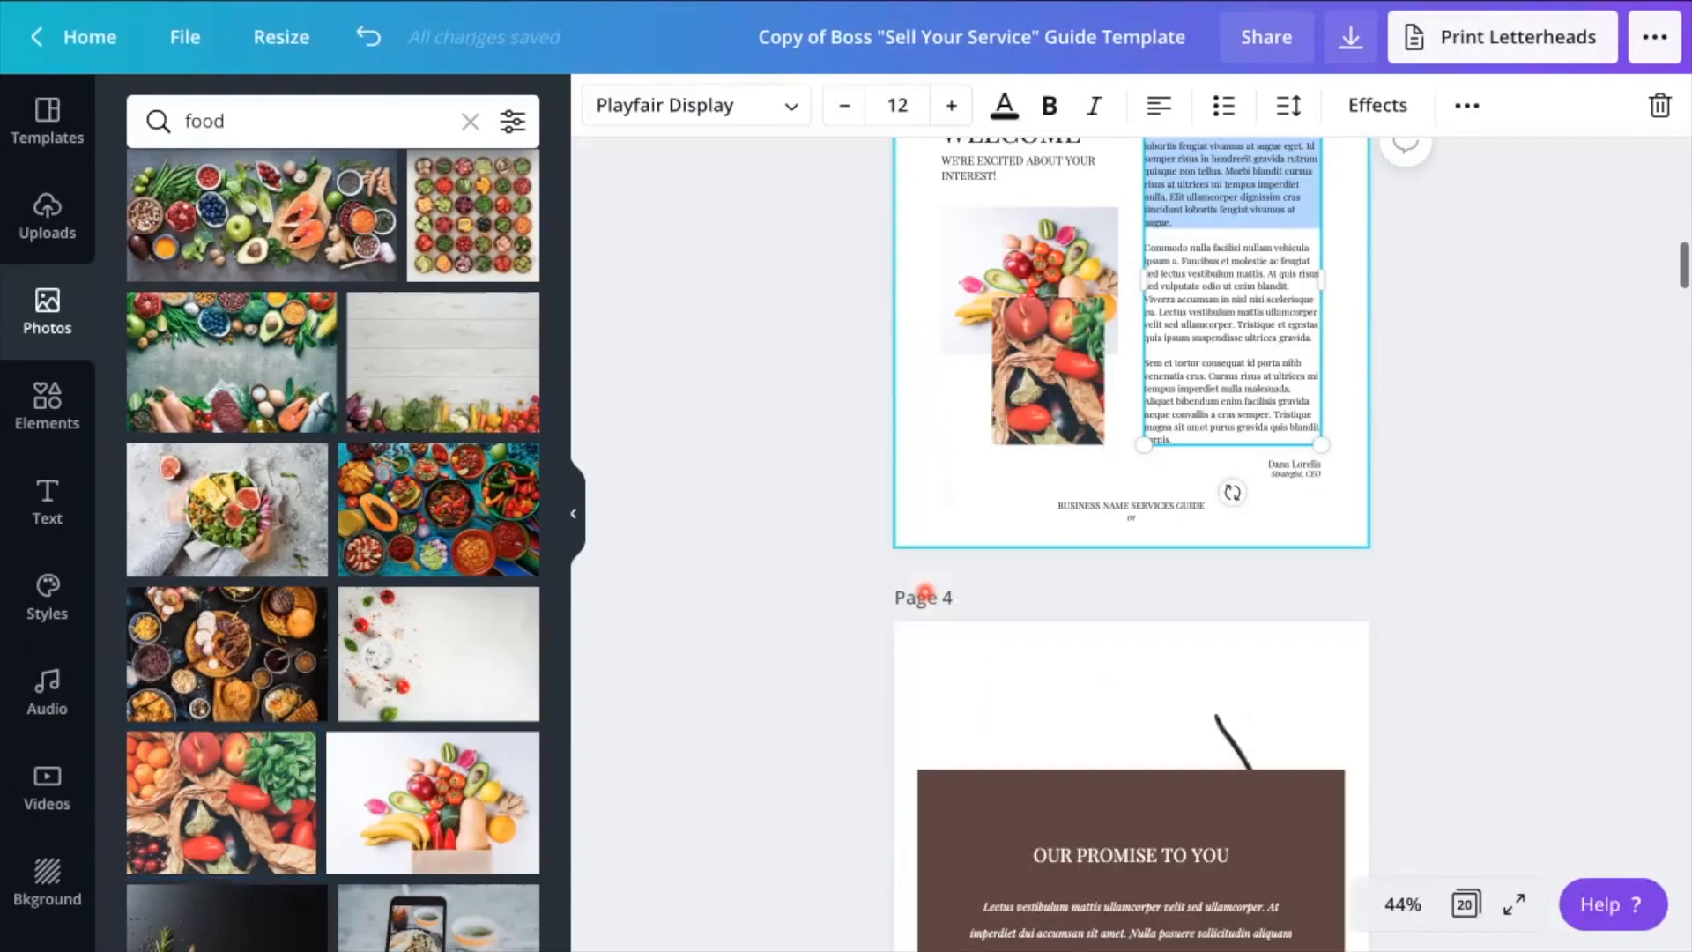
{"action": "scroll", "coordinate": [924, 591], "scroll_direction": "down", "scroll_amount": 3}
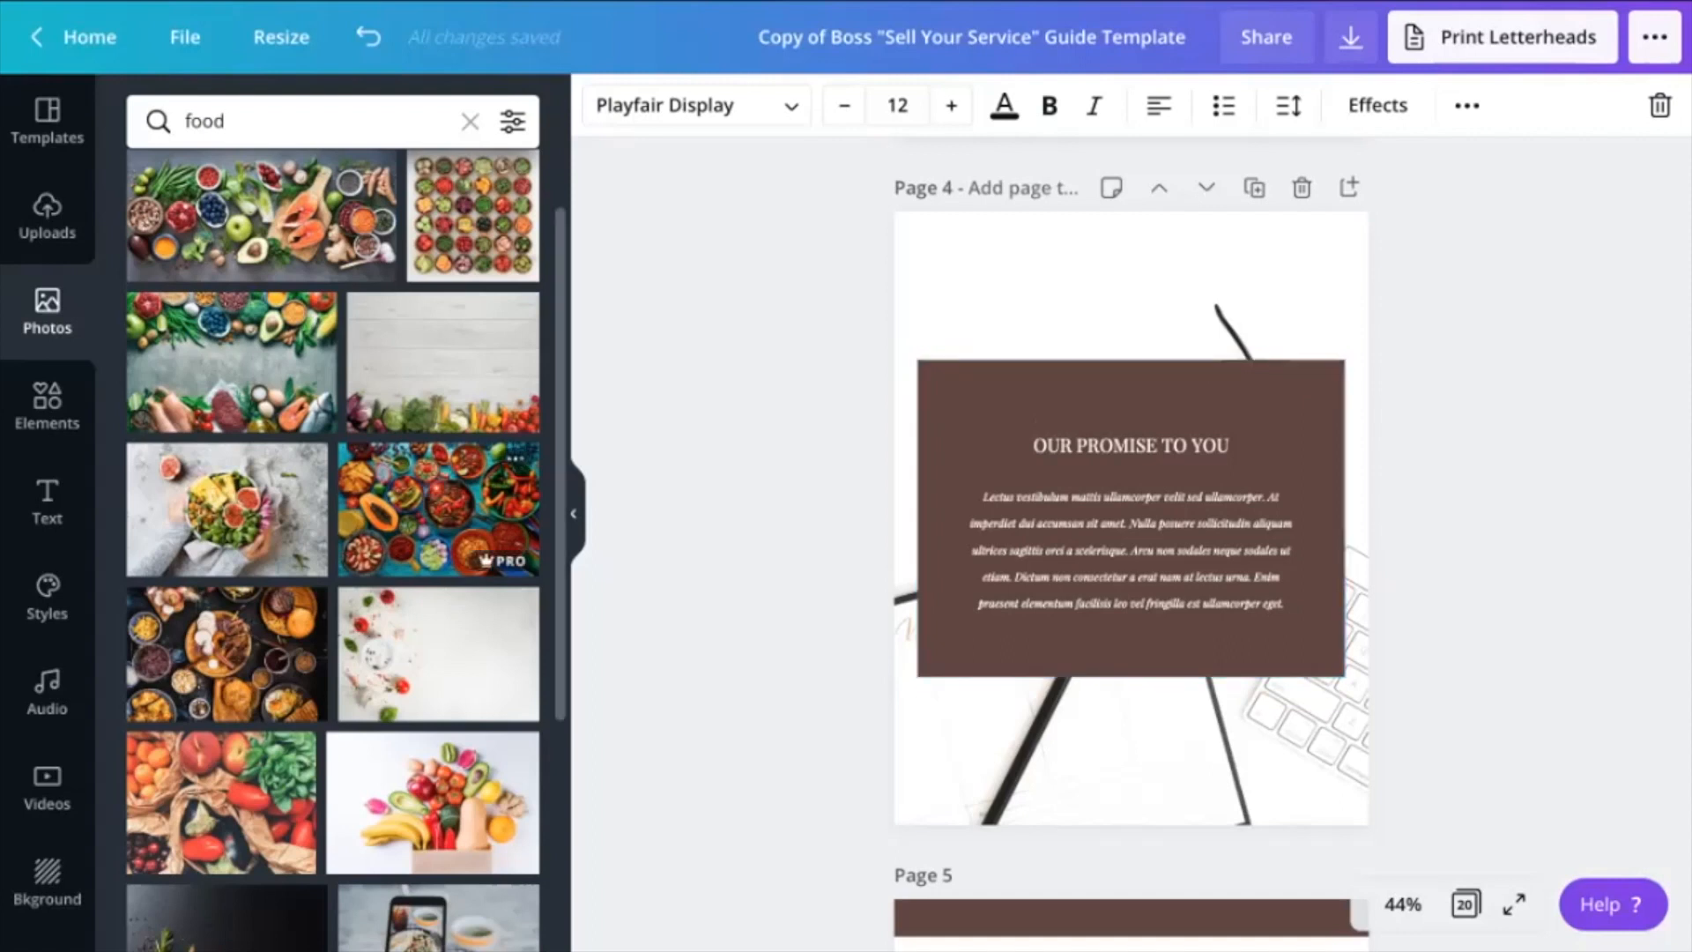
{"action": "left_click_drag", "start_coordinate": [221, 802], "coordinate": [1014, 441]}
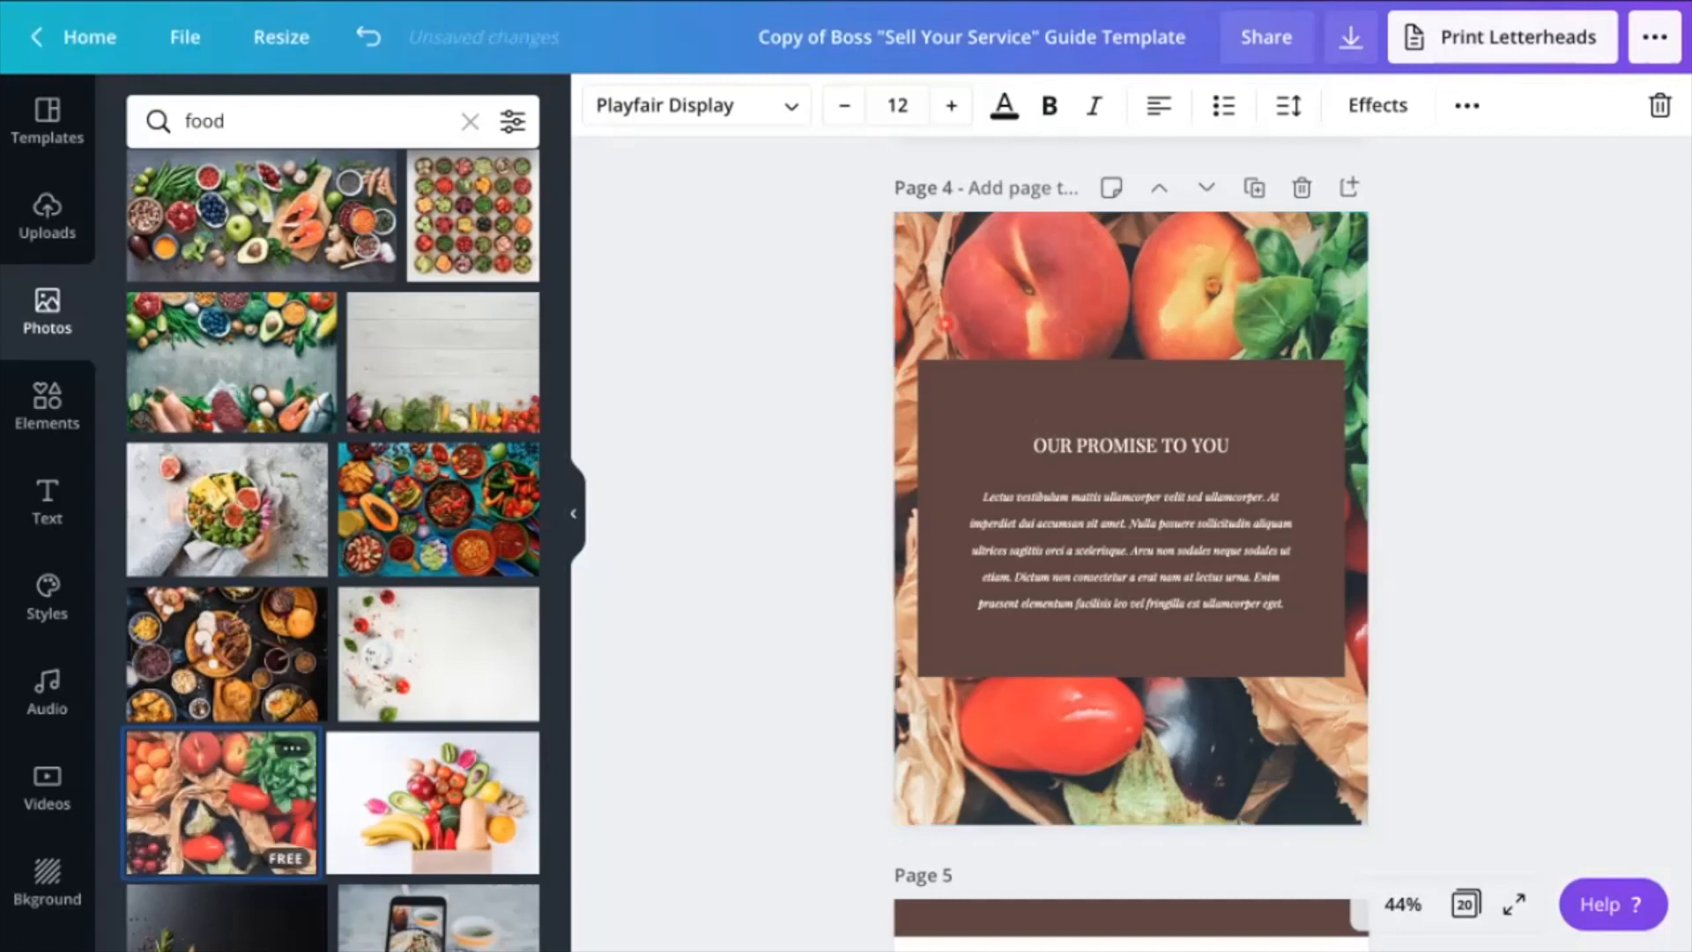
Set the outline frame over the Meet the Team page's banner to white from the document colors
{"action": "scroll", "coordinate": [1020, 522], "scroll_direction": "down", "scroll_amount": 8}
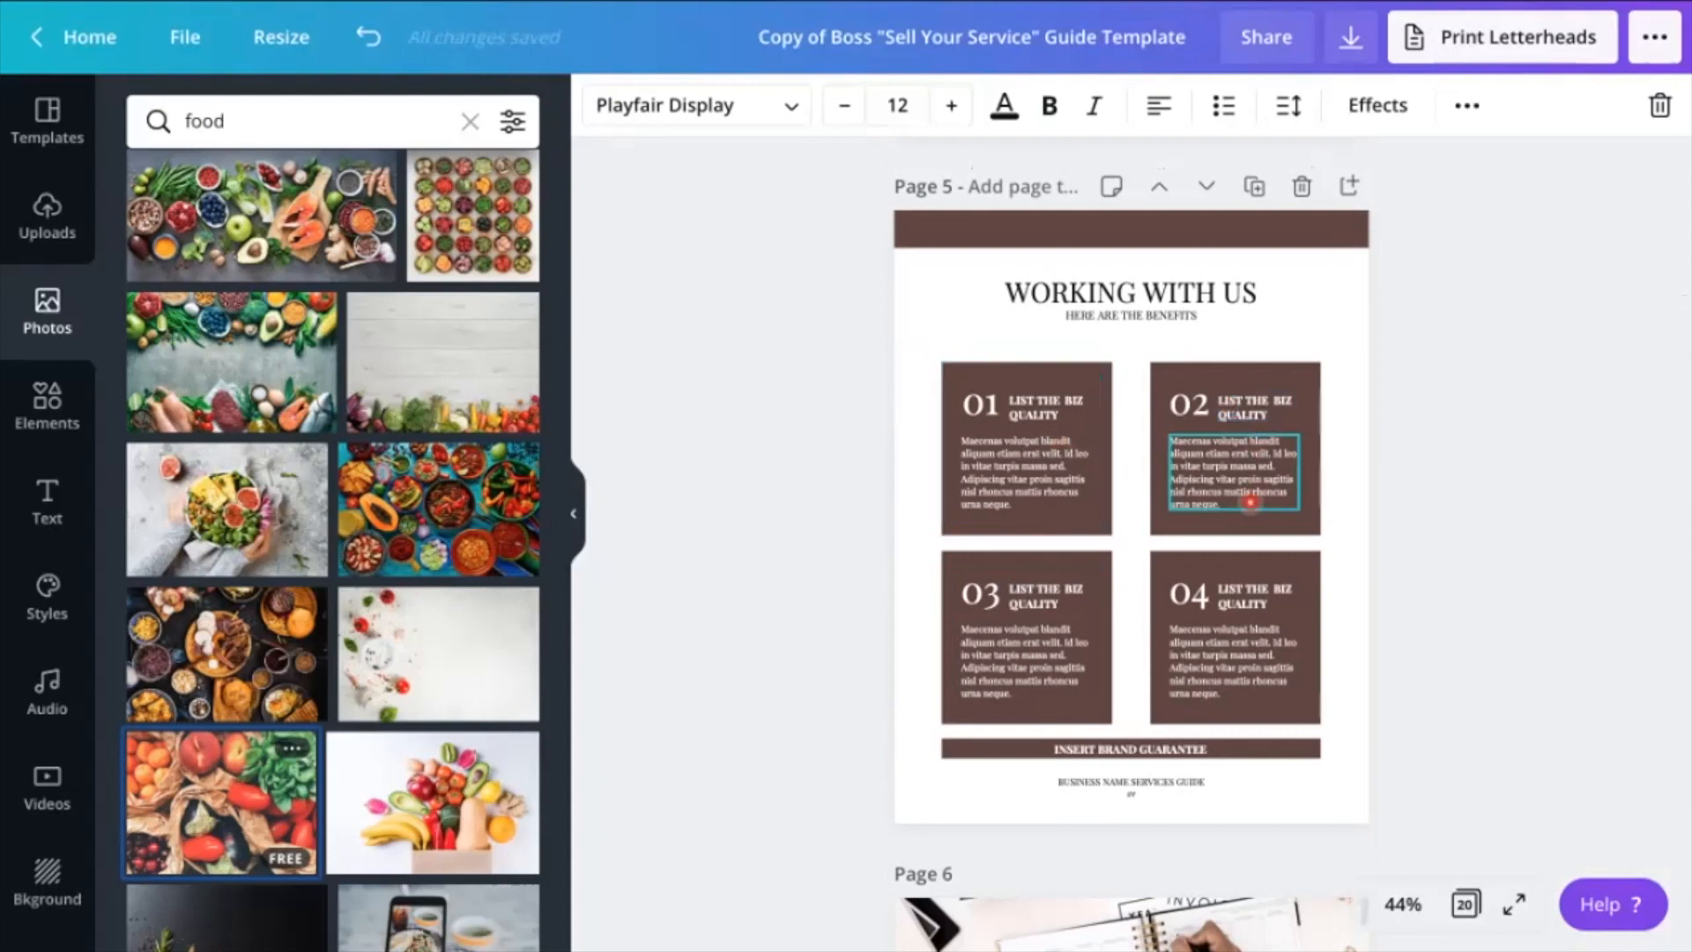
{"action": "scroll", "coordinate": [1249, 503], "scroll_direction": "down", "scroll_amount": 3}
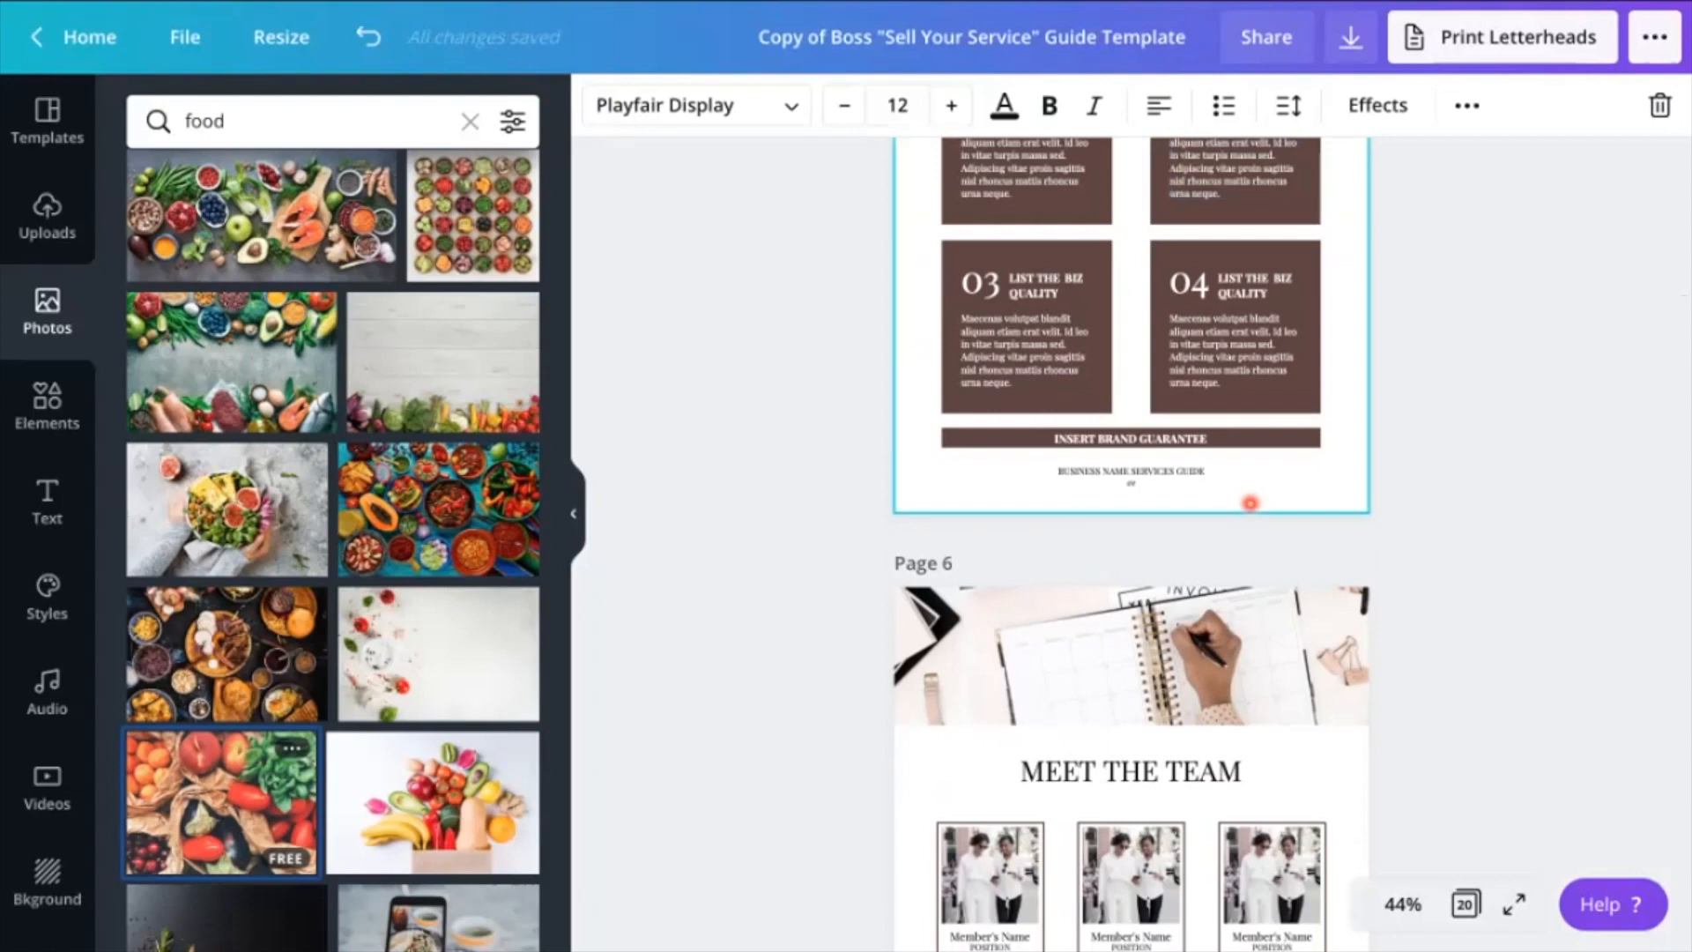
{"action": "scroll", "coordinate": [1249, 502], "scroll_direction": "down", "scroll_amount": 3}
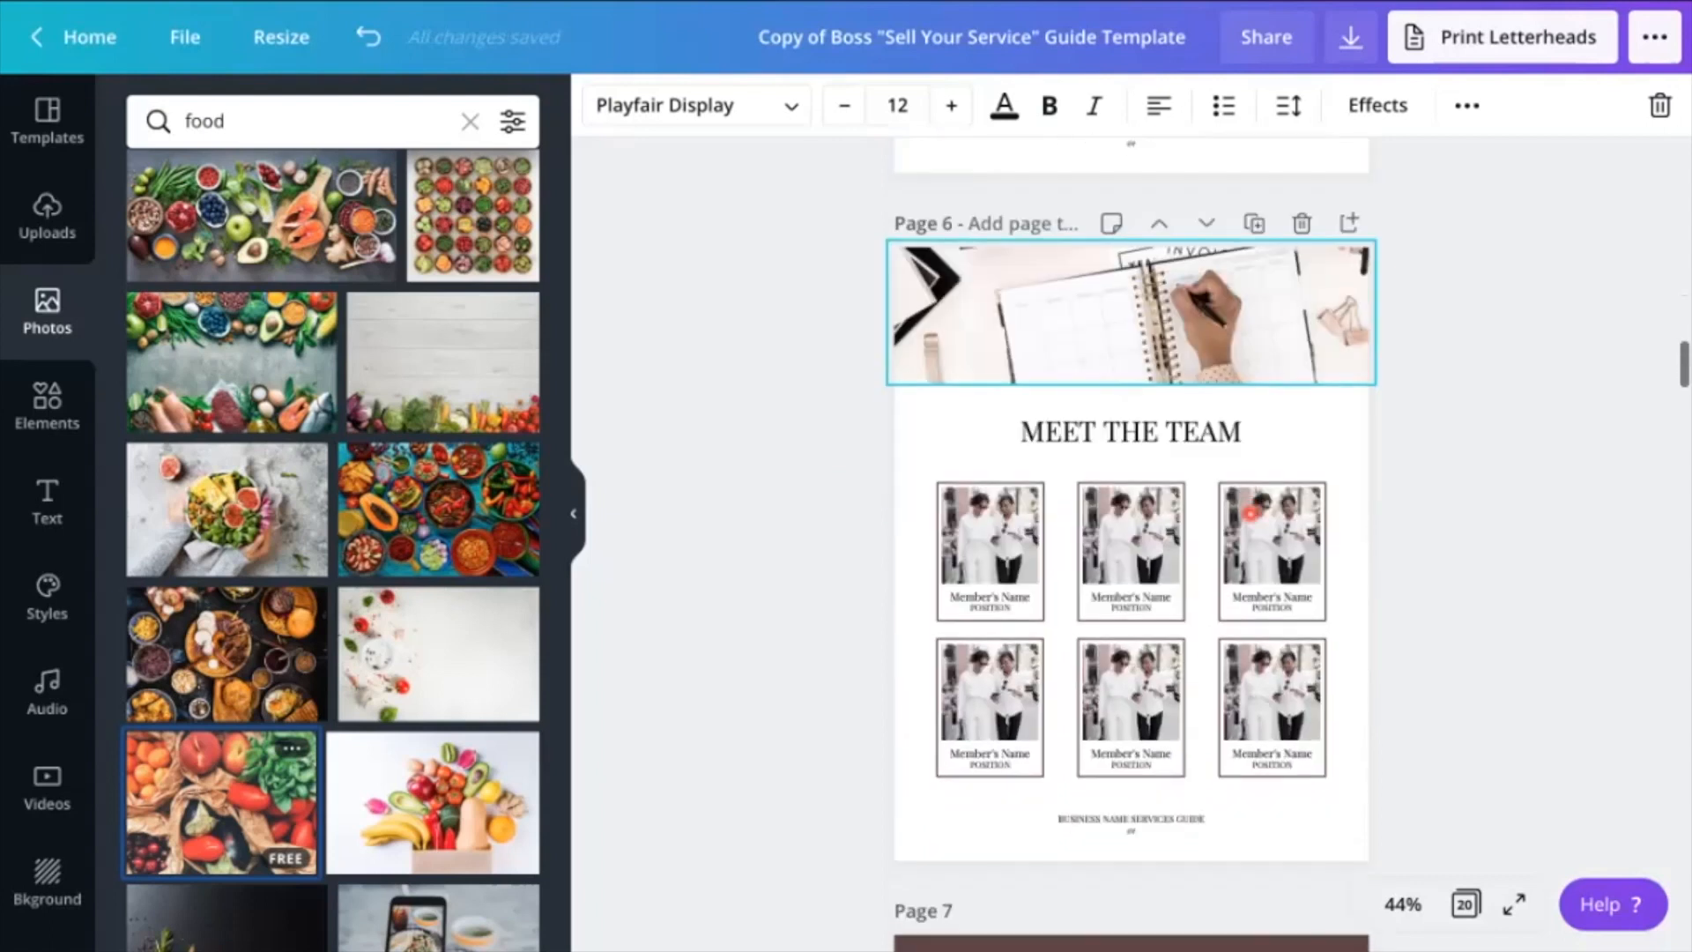
{"action": "scroll", "coordinate": [457, 787], "scroll_direction": "down", "scroll_amount": 2}
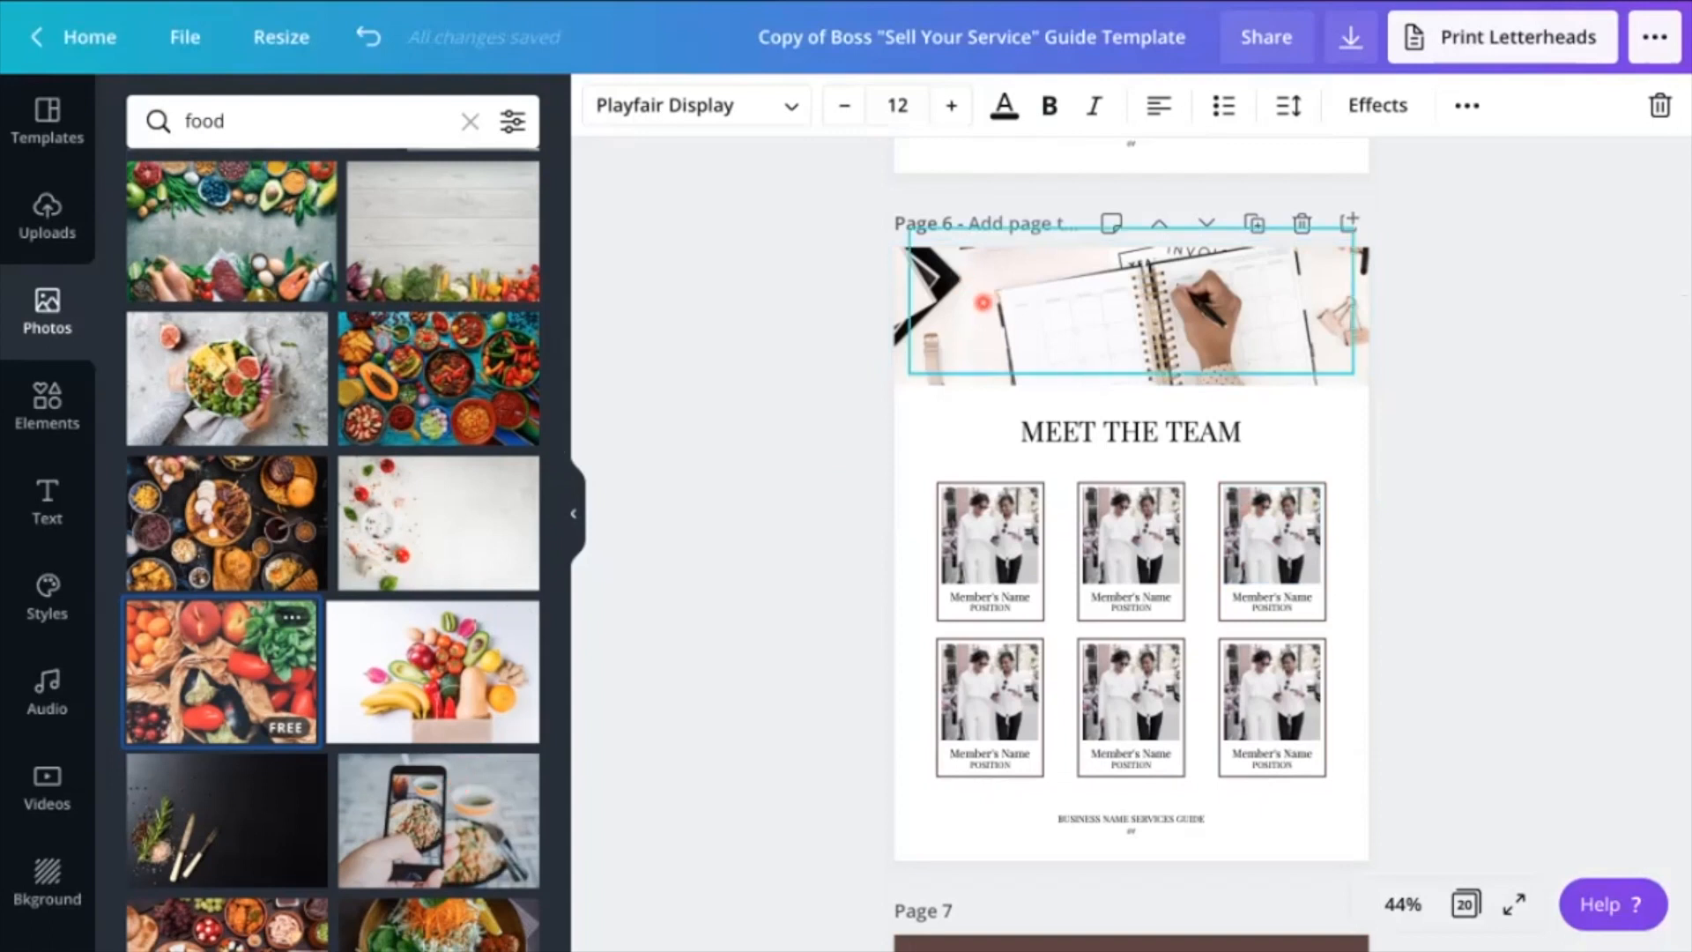
{"action": "left_click", "coordinate": [1128, 309]}
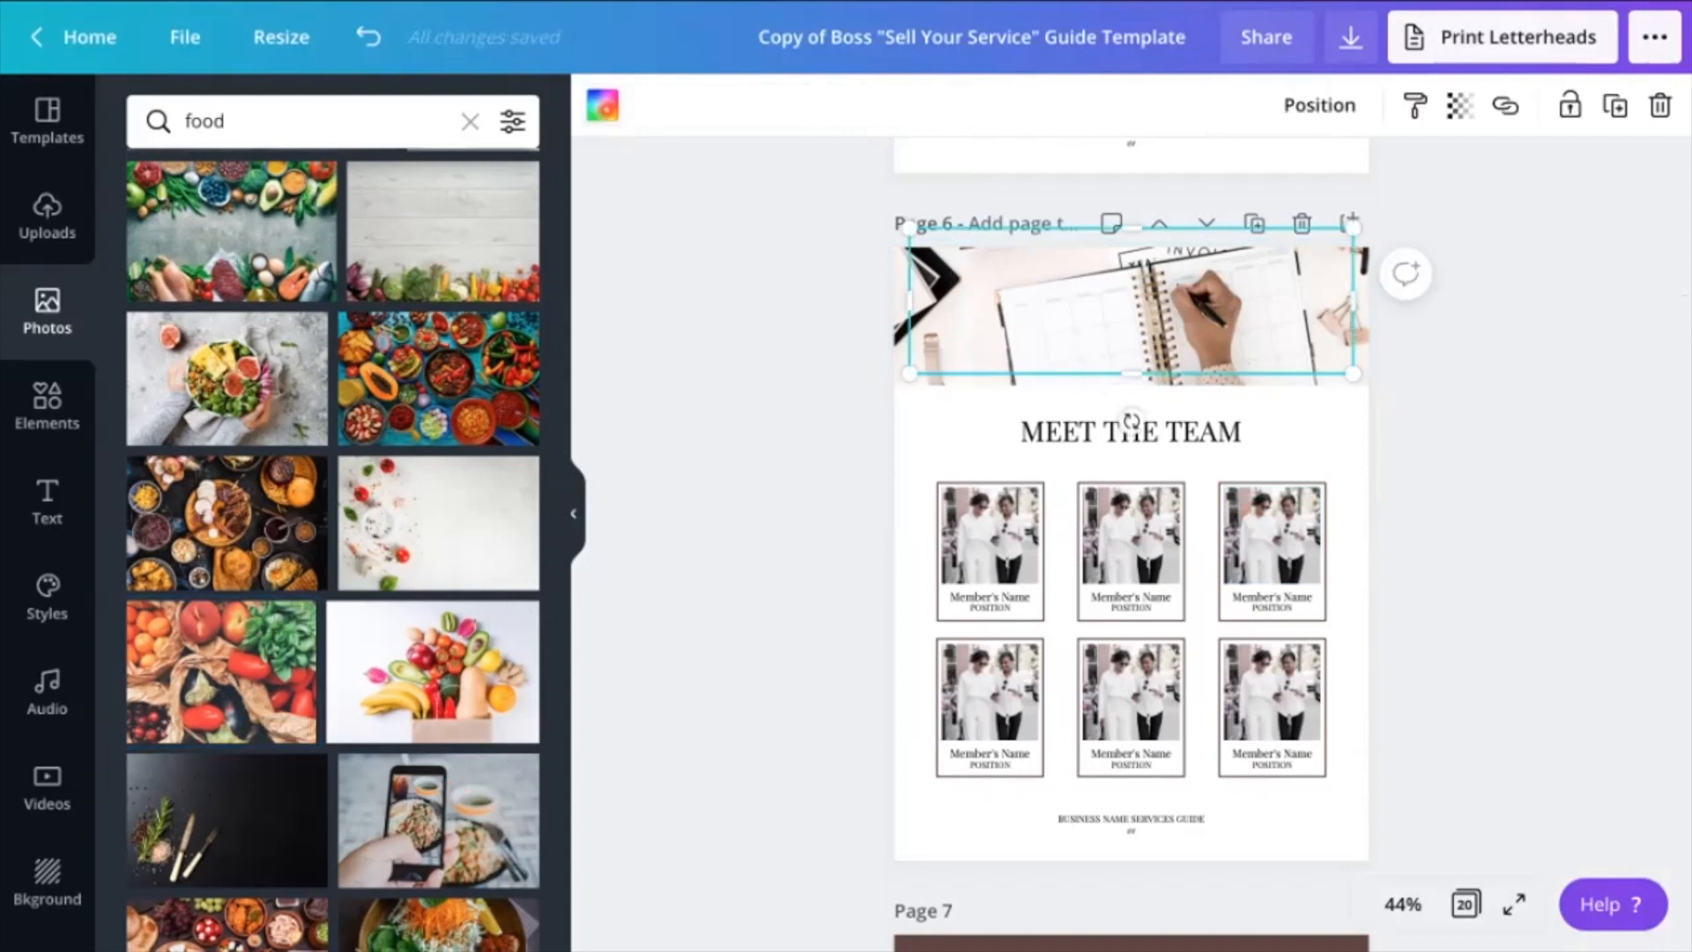
{"action": "left_click", "coordinate": [603, 107]}
{"action": "left_click", "coordinate": [299, 377]}
{"action": "left_click", "coordinate": [690, 612]}
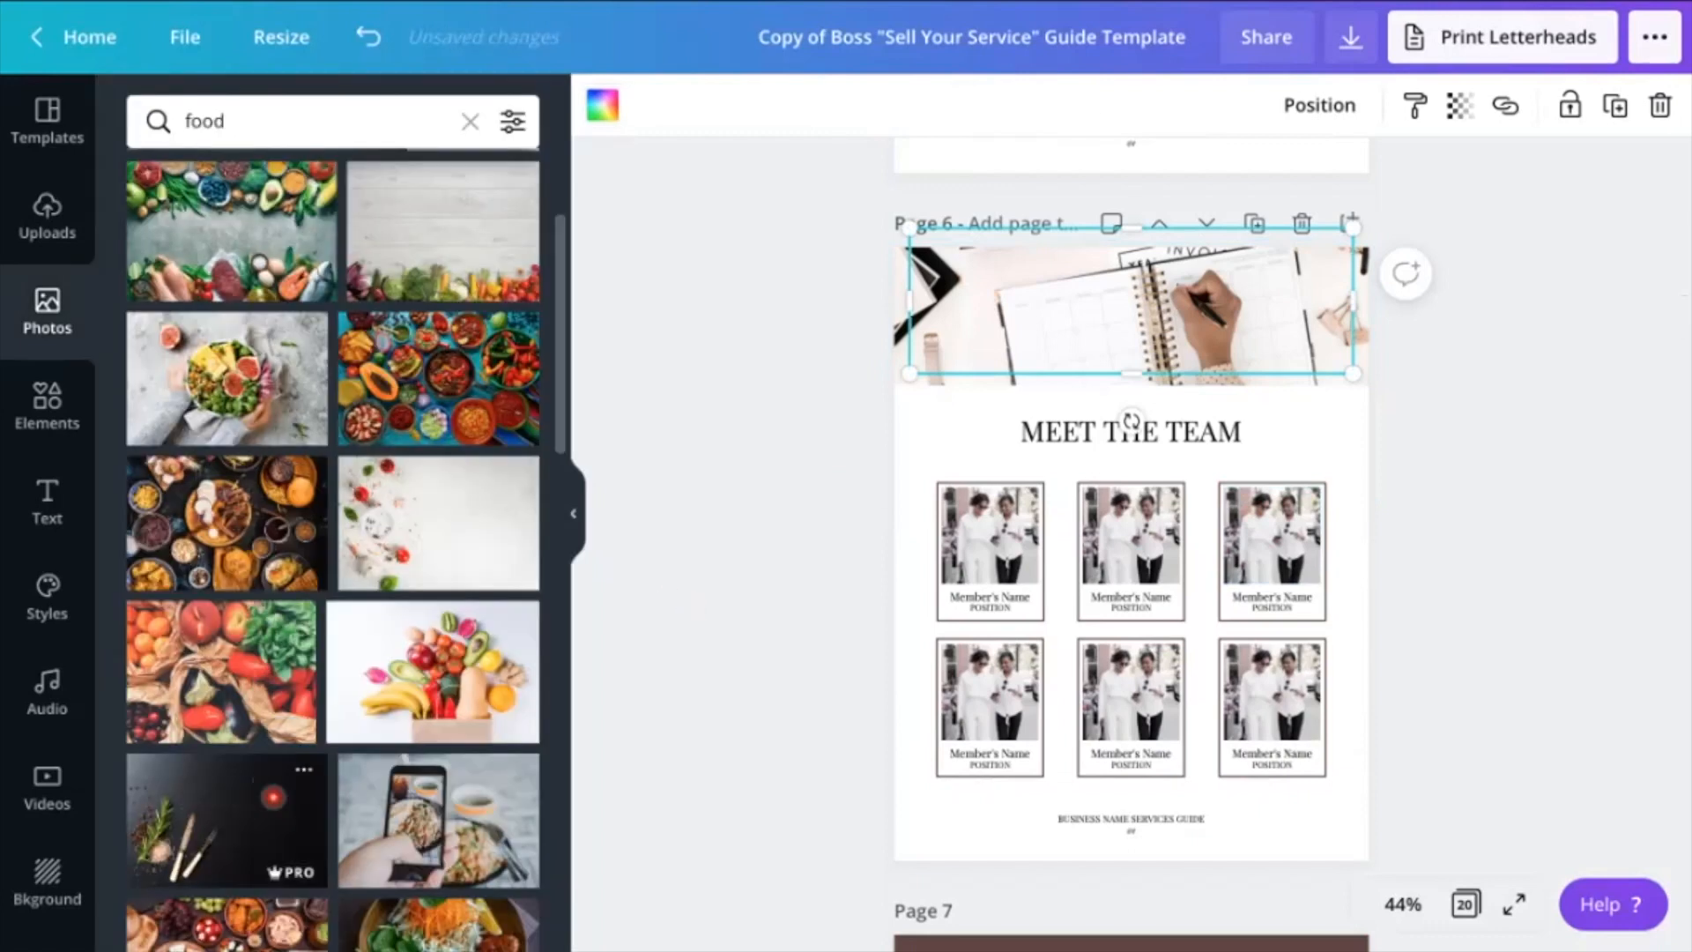
Fill the Meet the Team banner with the photo of a phone photographing a plated dish
{"action": "left_click_drag", "start_coordinate": [437, 814], "coordinate": [894, 344]}
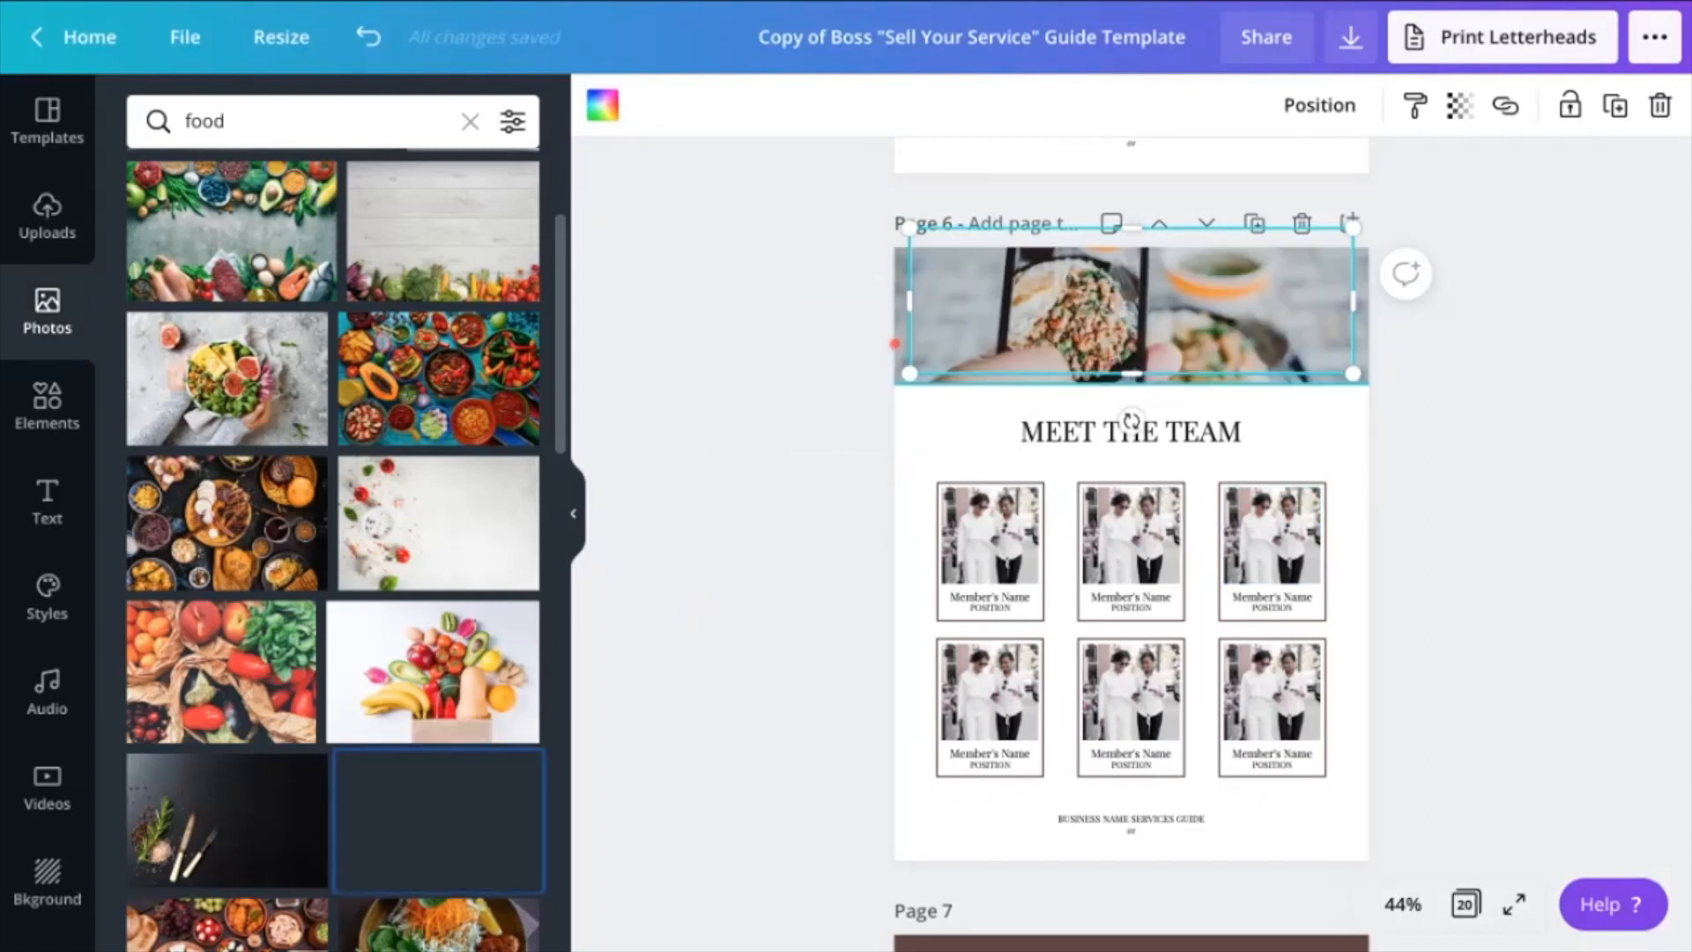
{"action": "left_click", "coordinate": [811, 453]}
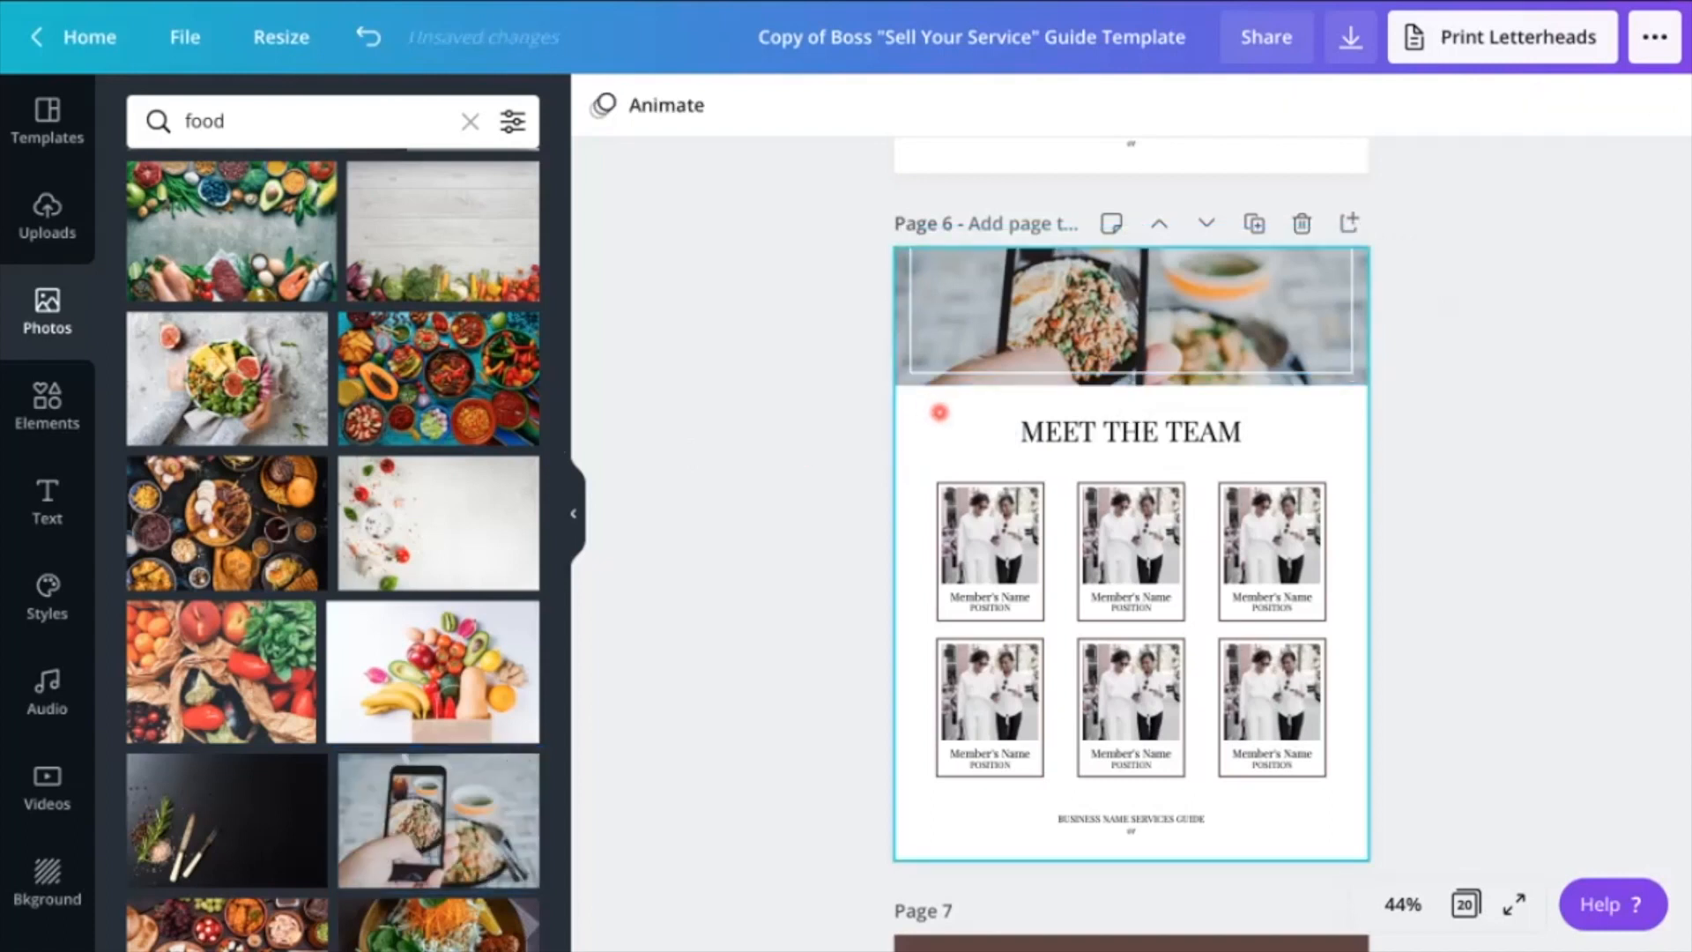
Review the Process and Testimonials pages, selecting the body text of the "Contract & Investment" box along the way
{"action": "scroll", "coordinate": [989, 524], "scroll_direction": "down", "scroll_amount": 1}
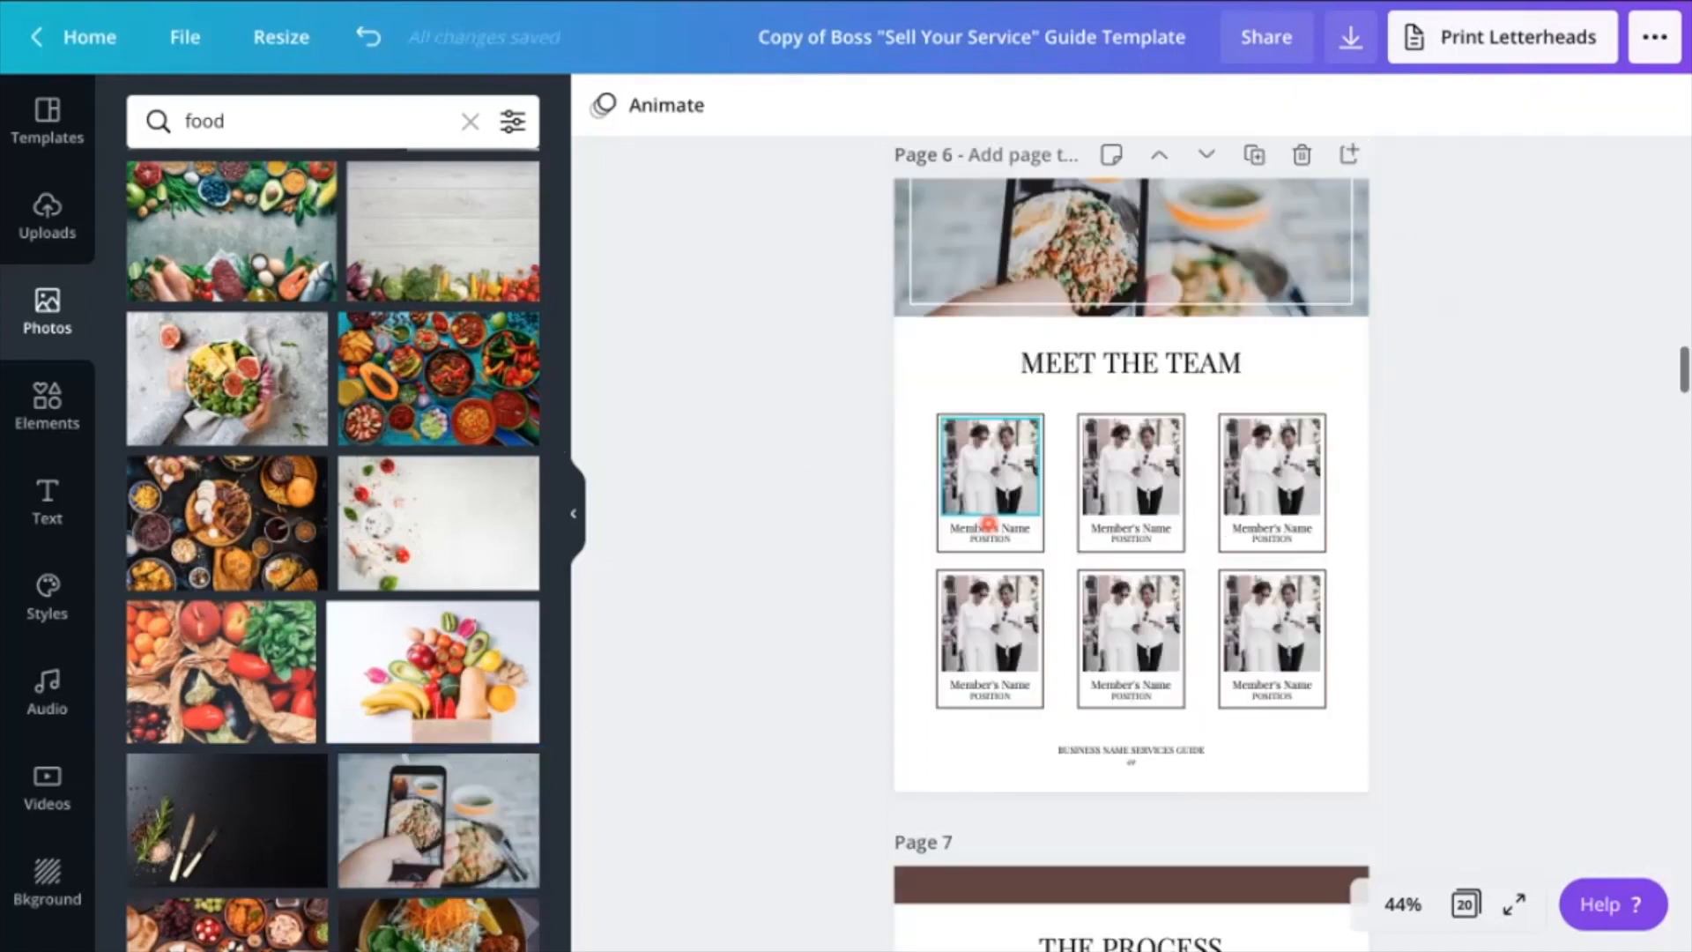
{"action": "scroll", "coordinate": [989, 524], "scroll_direction": "down", "scroll_amount": 8}
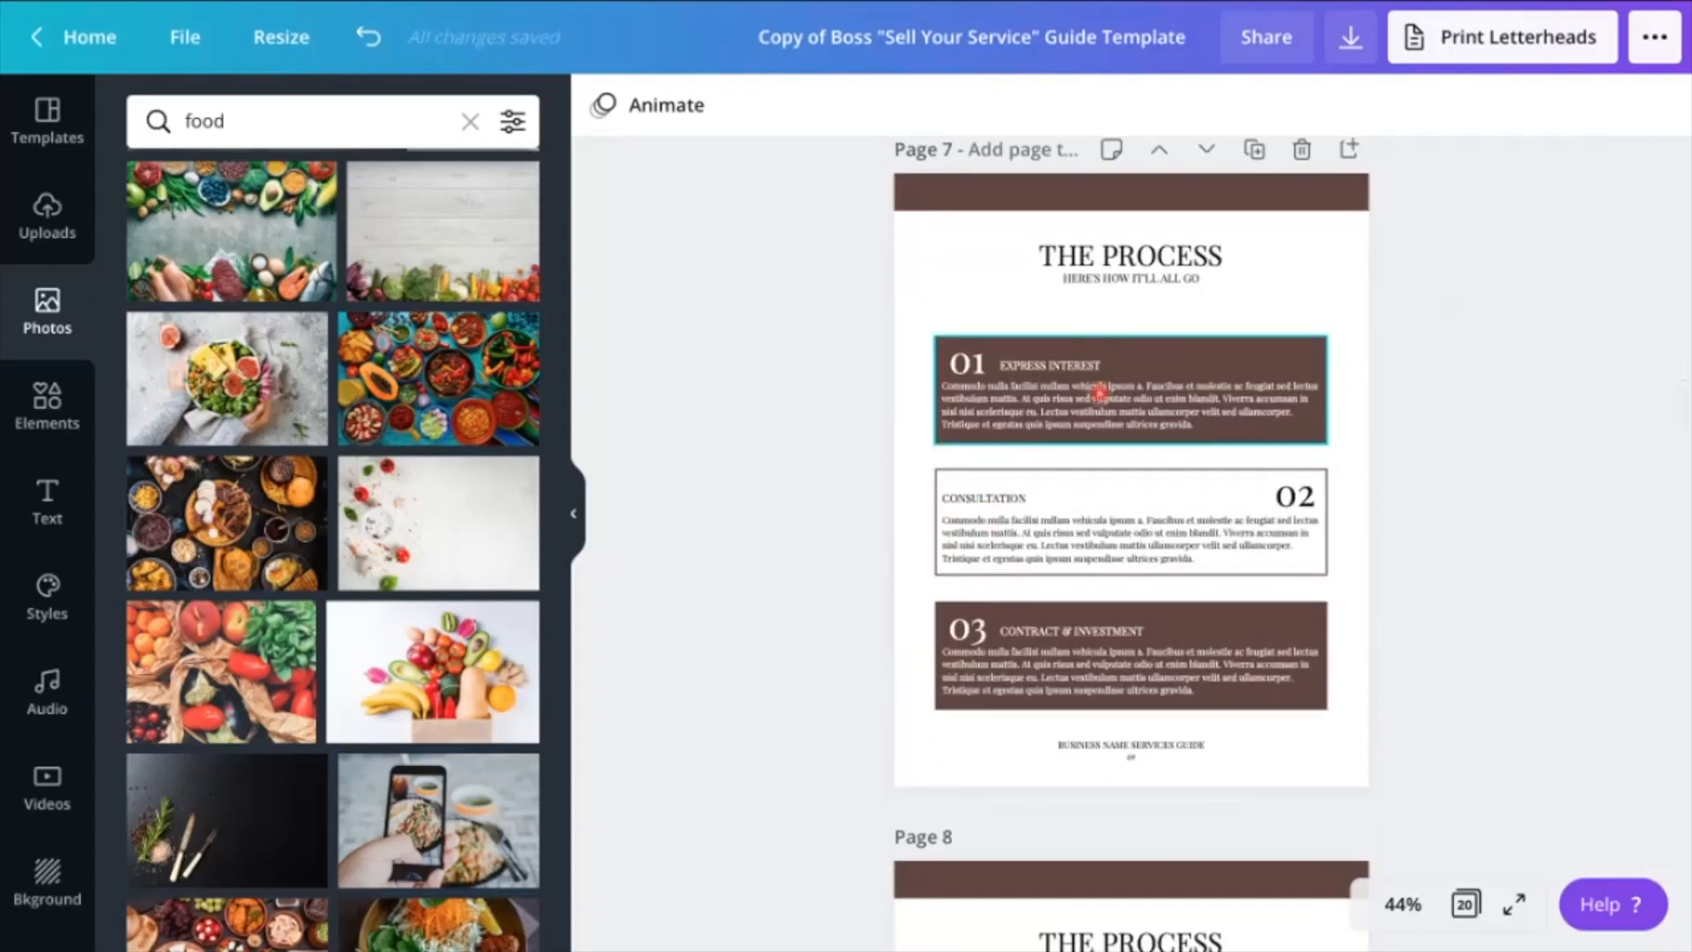
{"action": "left_click", "coordinate": [1059, 666]}
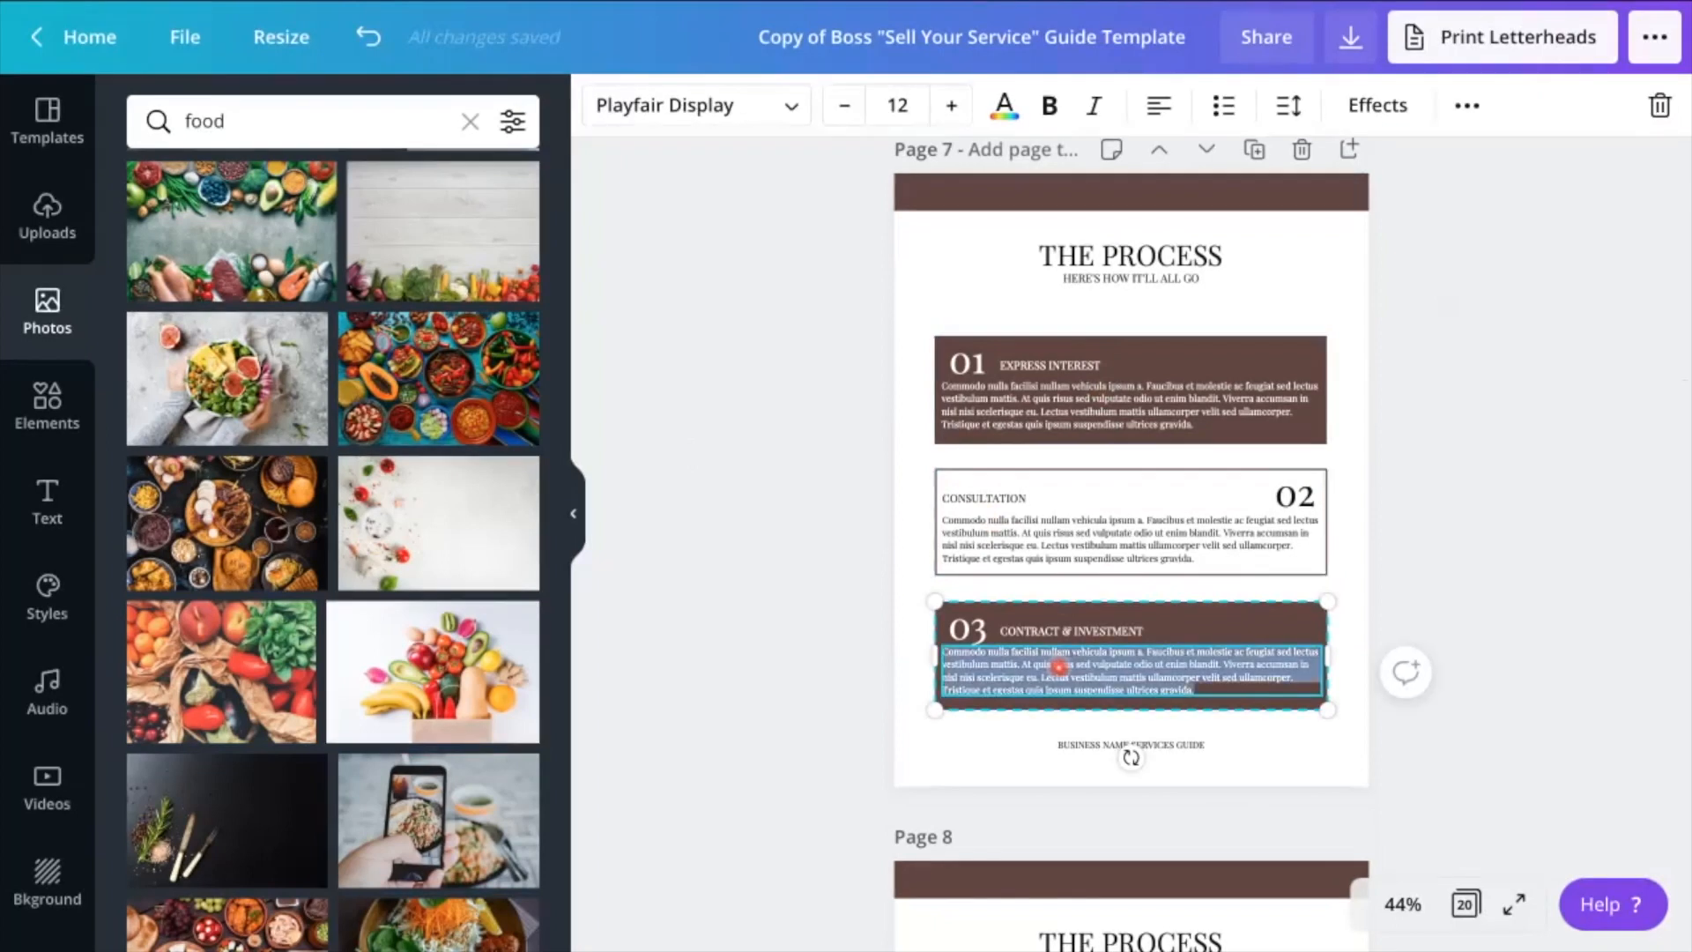
{"action": "scroll", "coordinate": [840, 581], "scroll_direction": "down", "scroll_amount": 4}
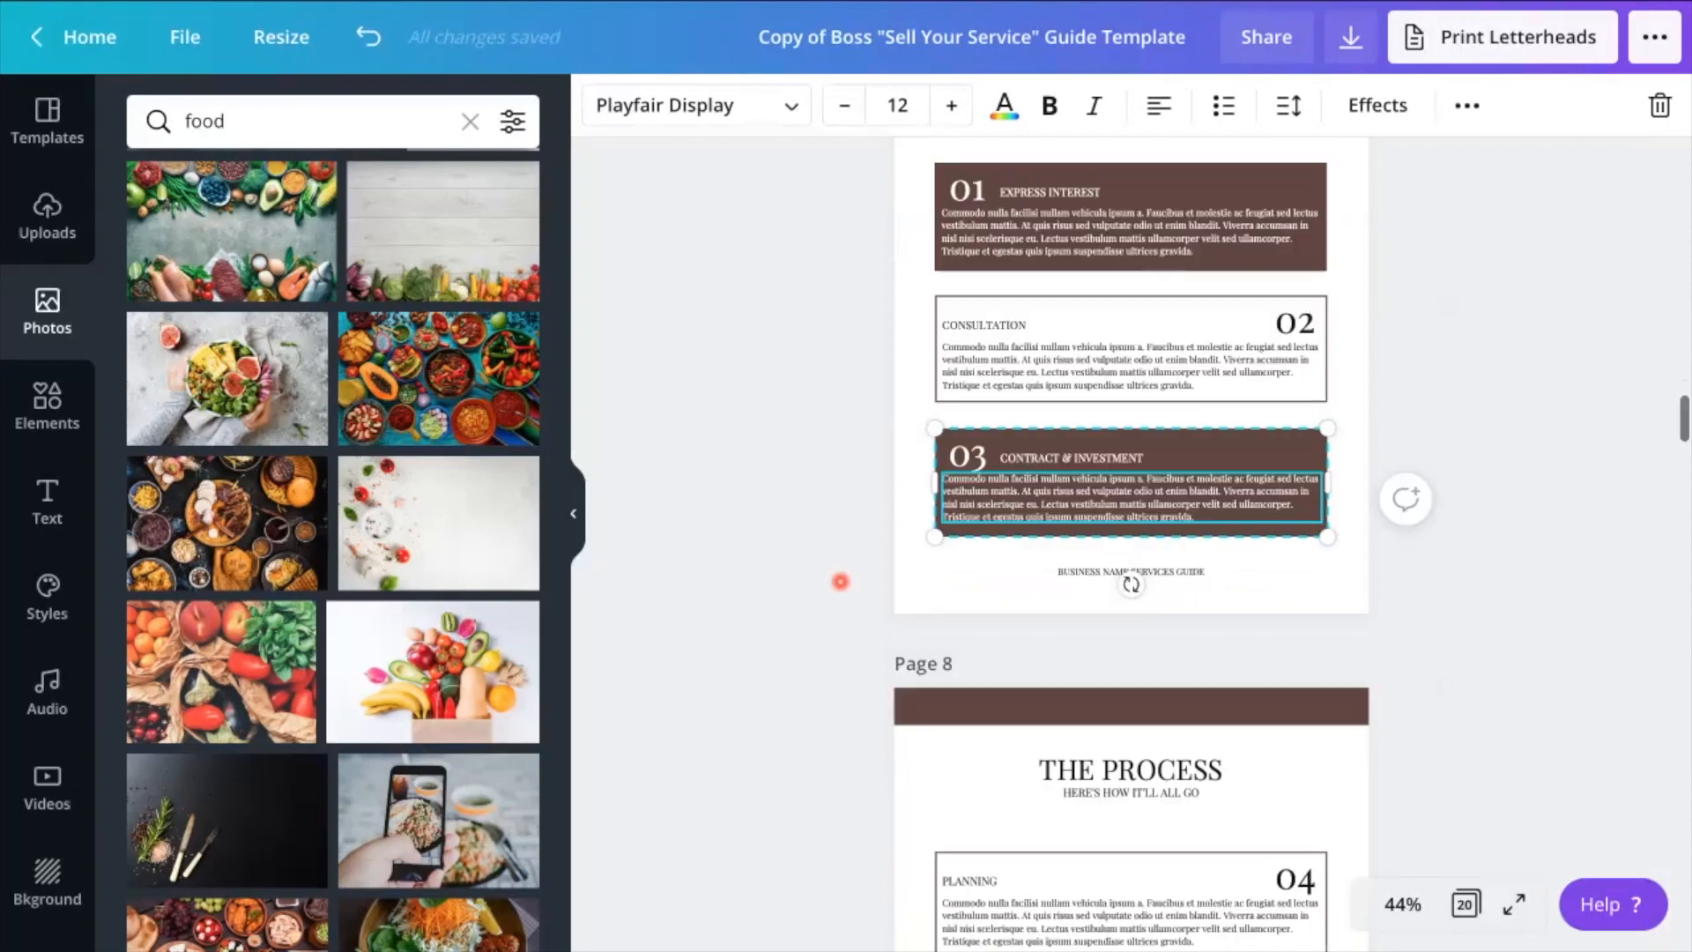
{"action": "scroll", "coordinate": [839, 581], "scroll_direction": "down", "scroll_amount": 6}
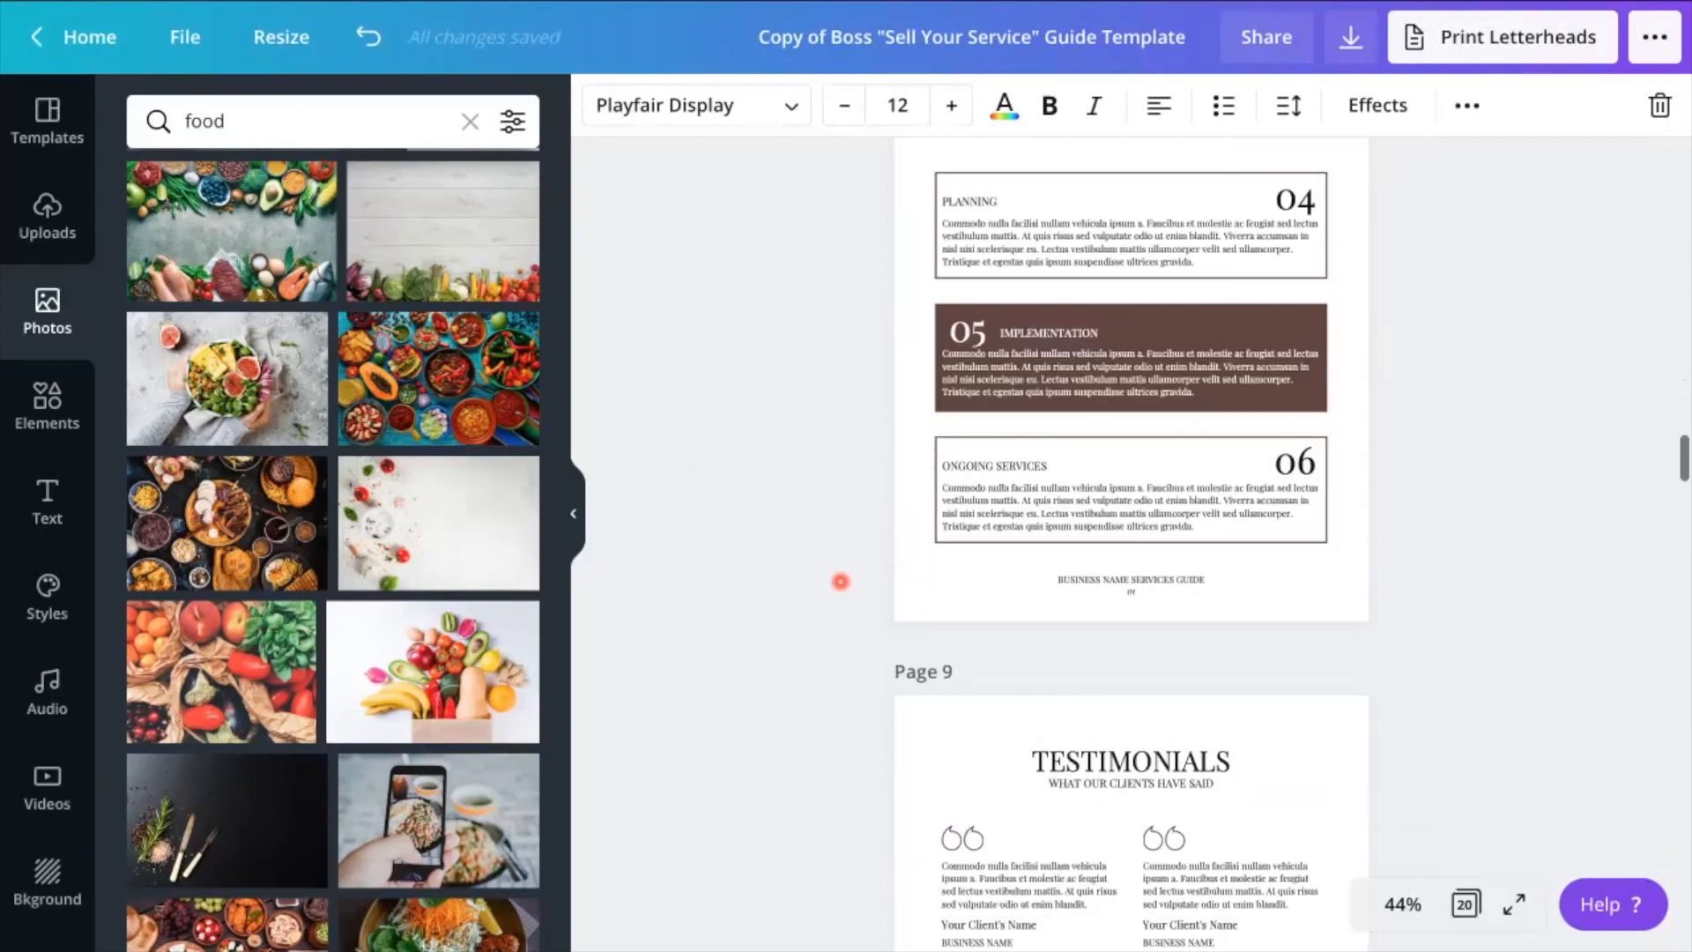
{"action": "scroll", "coordinate": [840, 580], "scroll_direction": "down", "scroll_amount": 6}
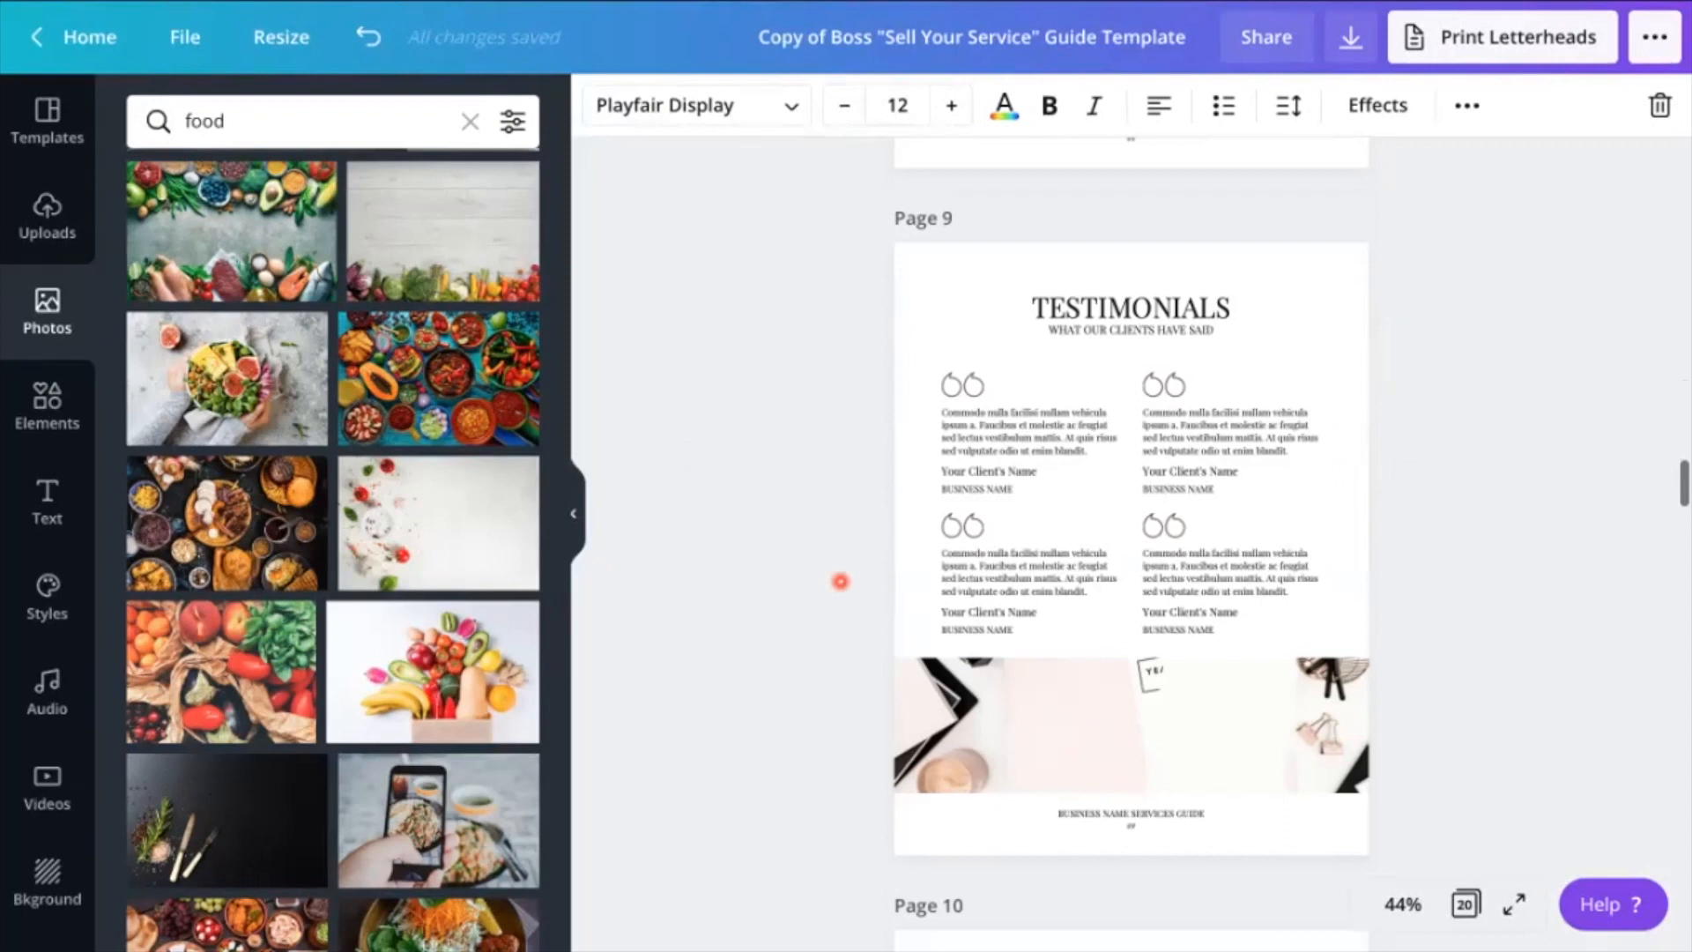
Fill the banner of the page 9 Testimonials with the photo of sliced meat and salad, and set its outline frame to white
{"action": "scroll", "coordinate": [445, 758], "scroll_direction": "down", "scroll_amount": 2}
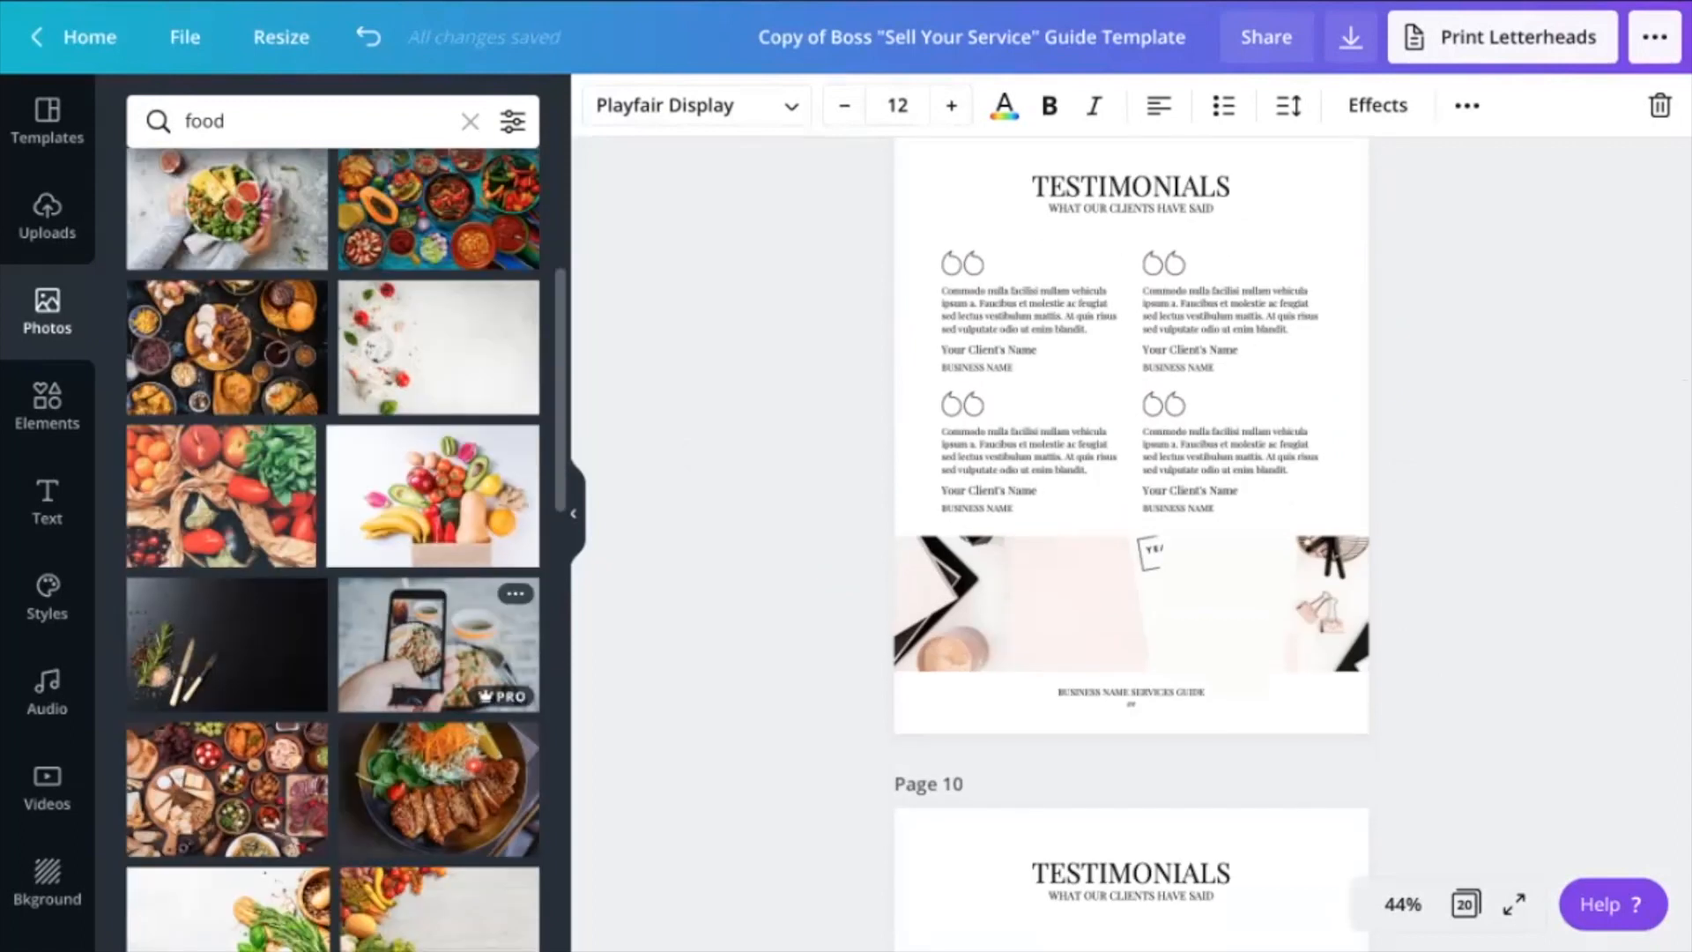
{"action": "left_click_drag", "start_coordinate": [445, 758], "coordinate": [1101, 653]}
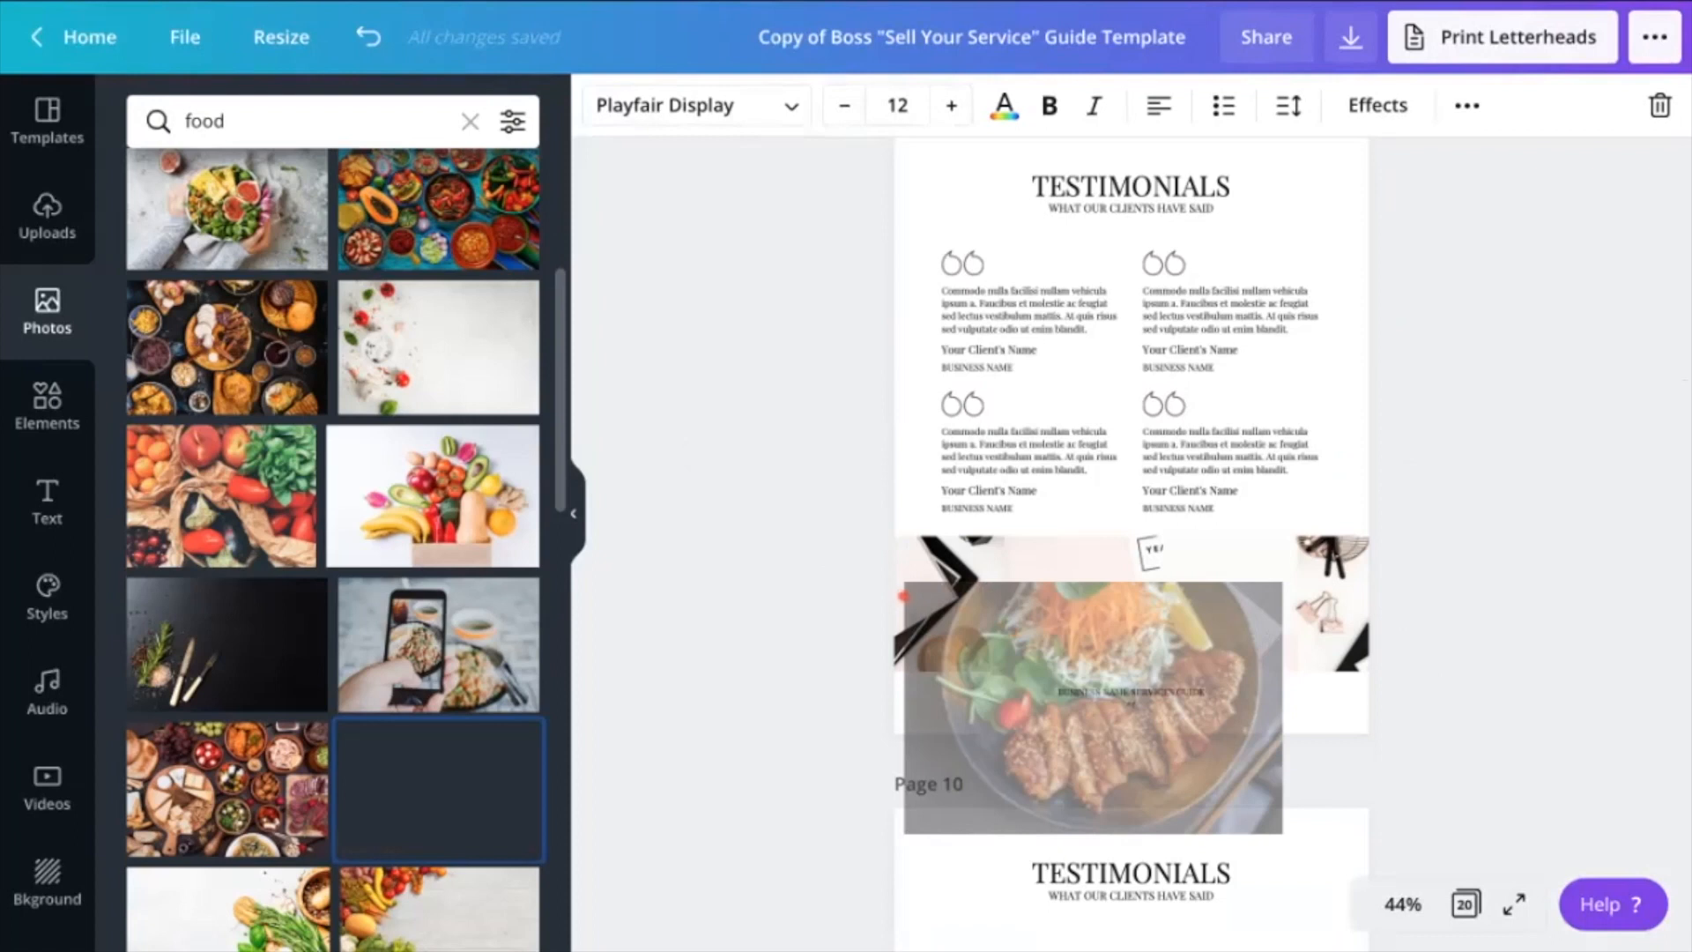
{"action": "left_click_drag", "start_coordinate": [1101, 652], "coordinate": [1101, 616]}
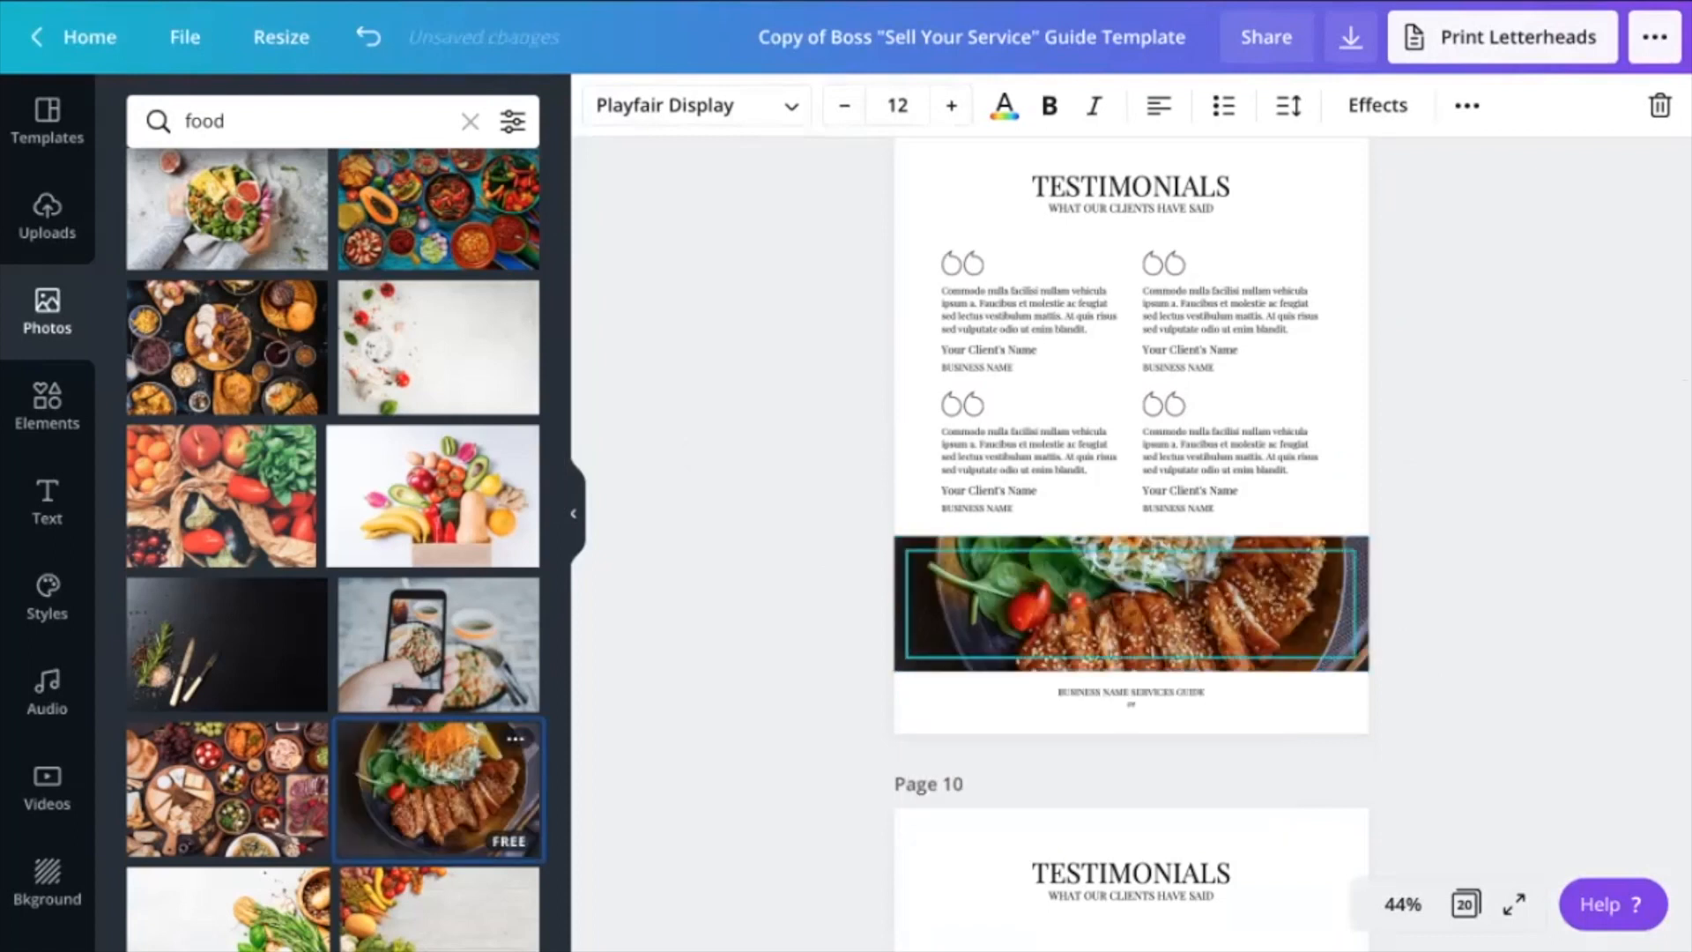
{"action": "left_click", "coordinate": [1078, 601]}
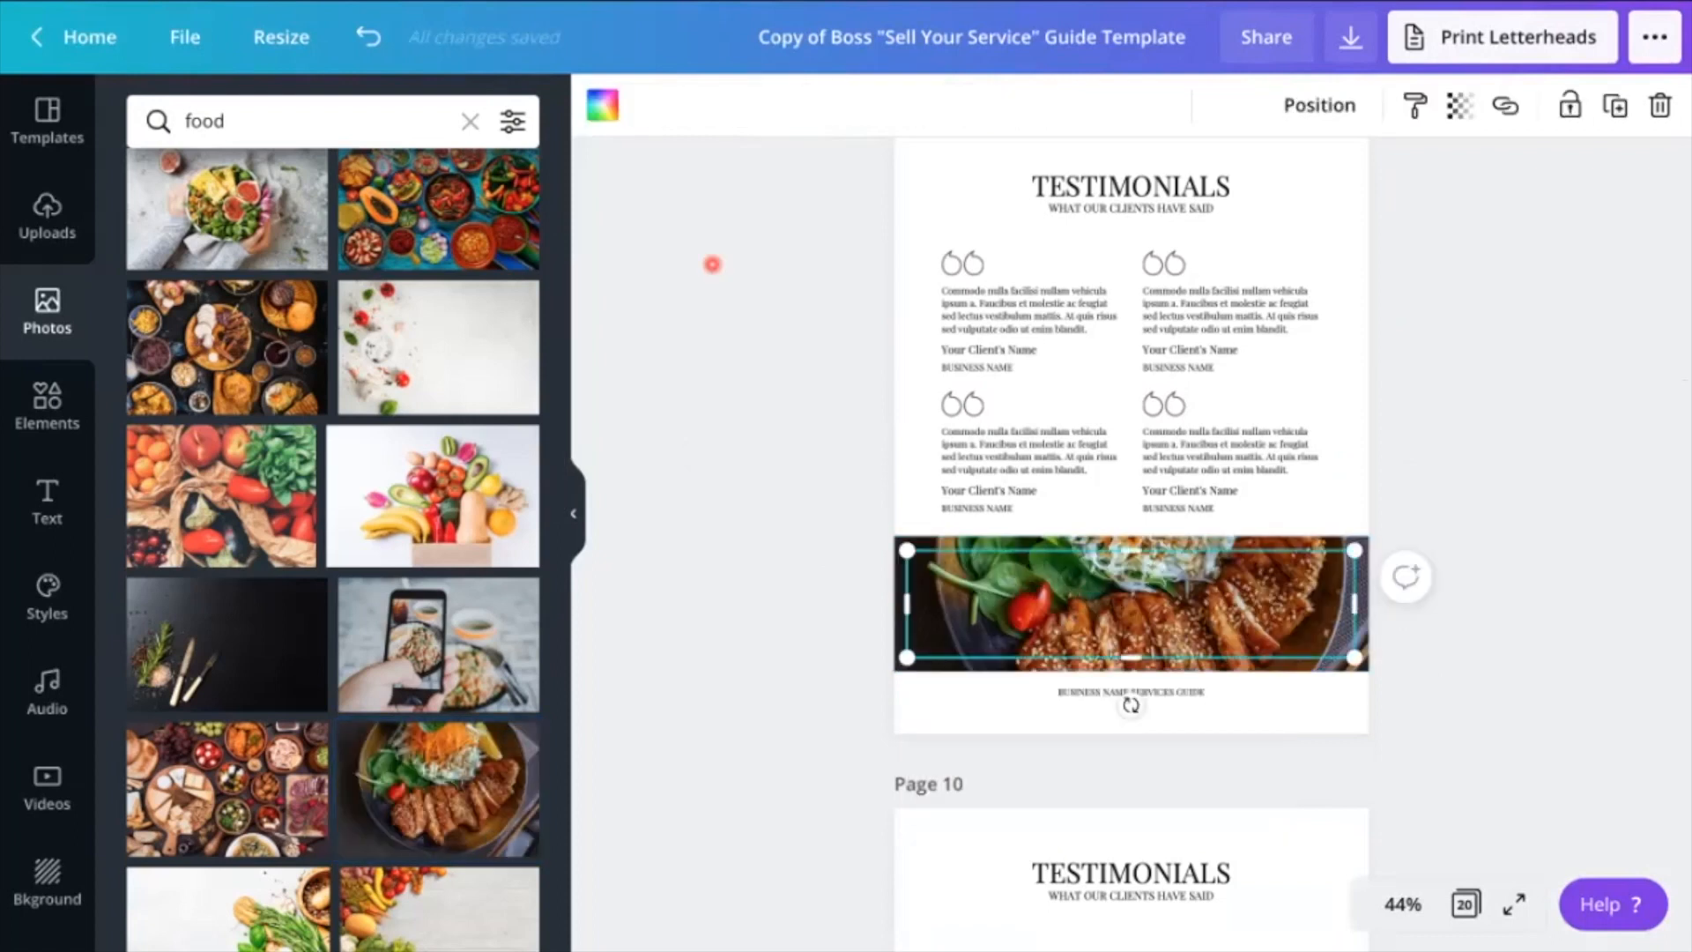
{"action": "left_click", "coordinate": [604, 105]}
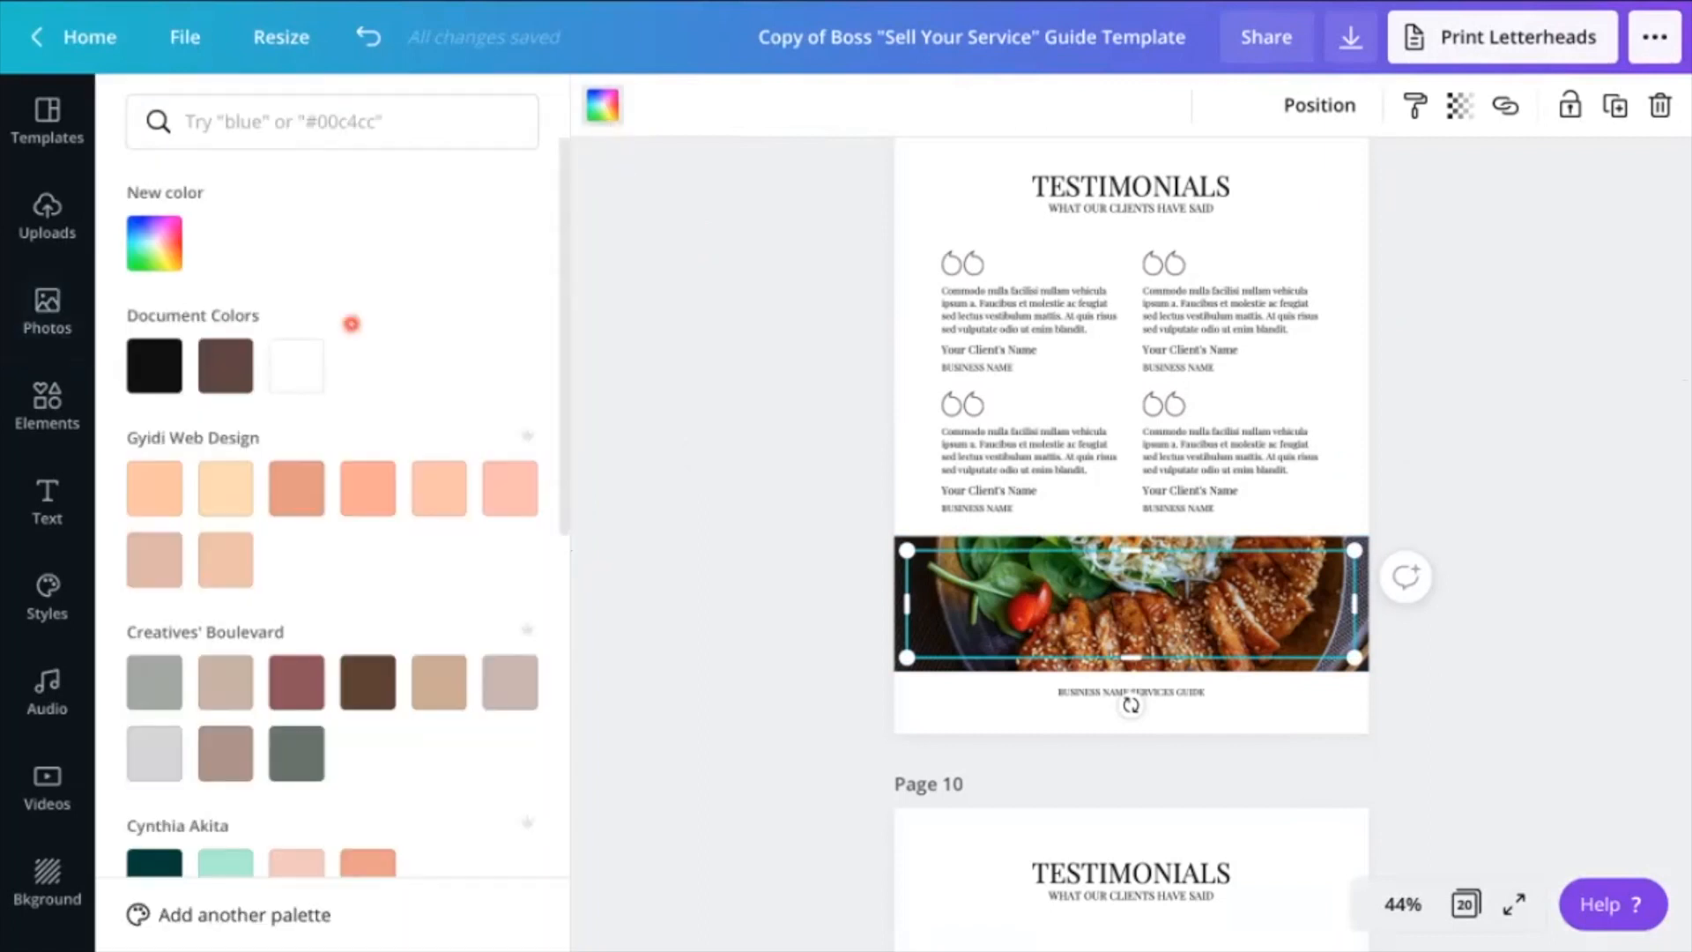
Set the page 10 Testimonials banner's outline frame to white and fill the banner with the cheese and charcuterie spread photo
{"action": "scroll", "coordinate": [842, 630], "scroll_direction": "down", "scroll_amount": 6}
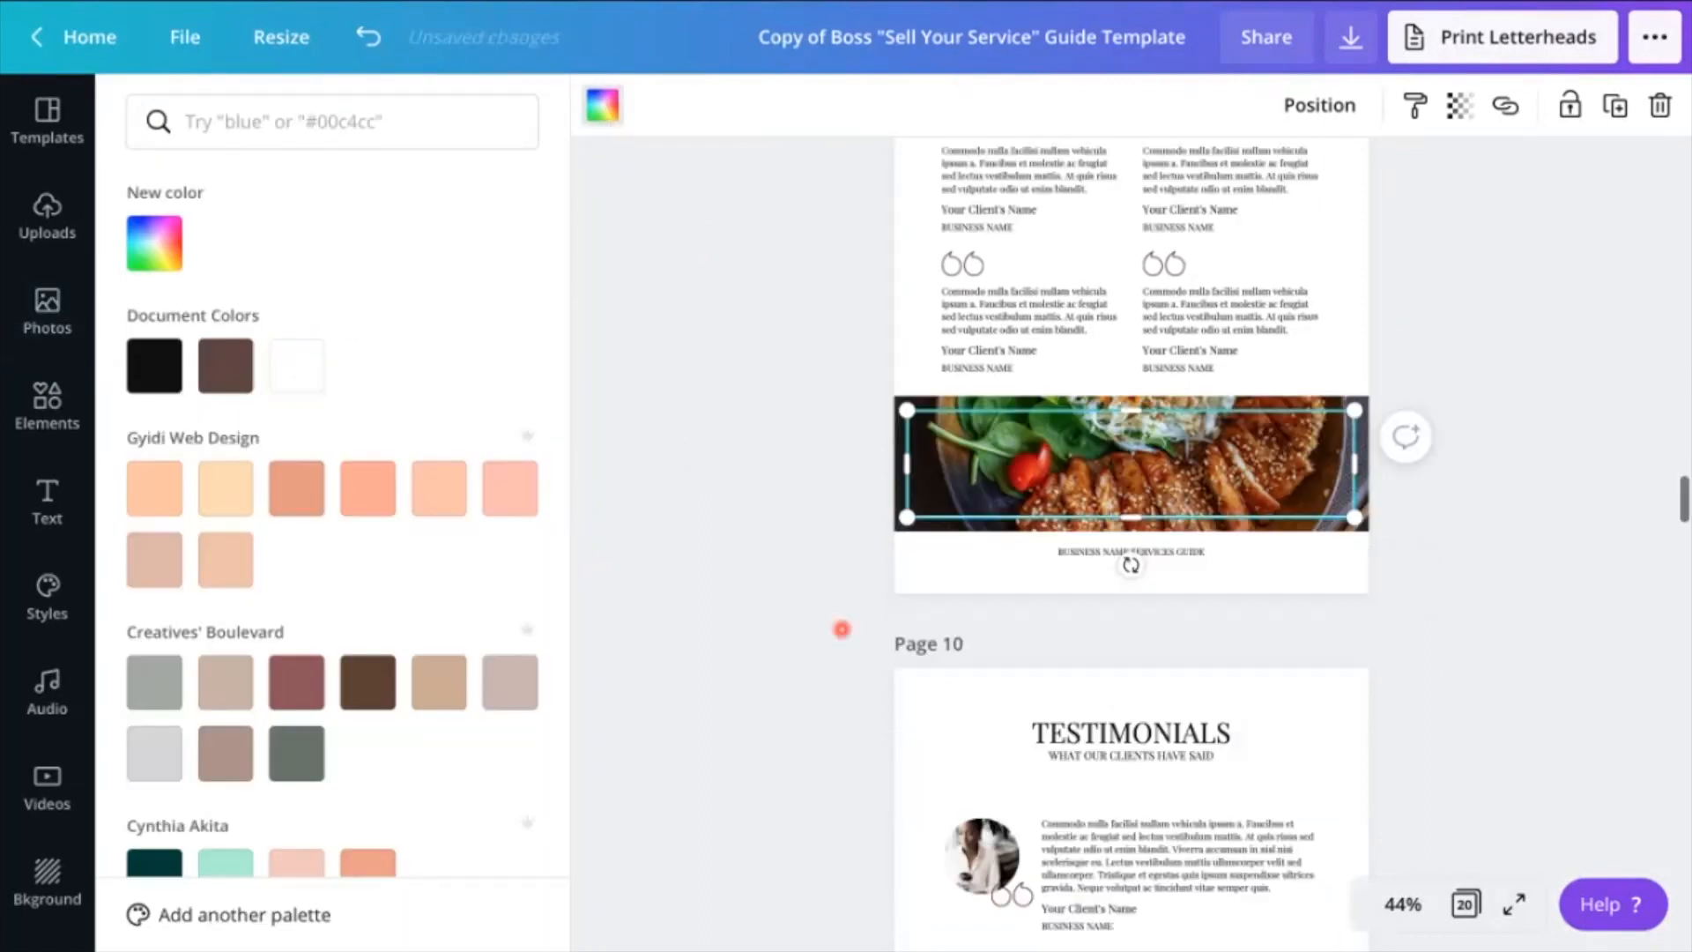
{"action": "scroll", "coordinate": [842, 629], "scroll_direction": "down", "scroll_amount": 2}
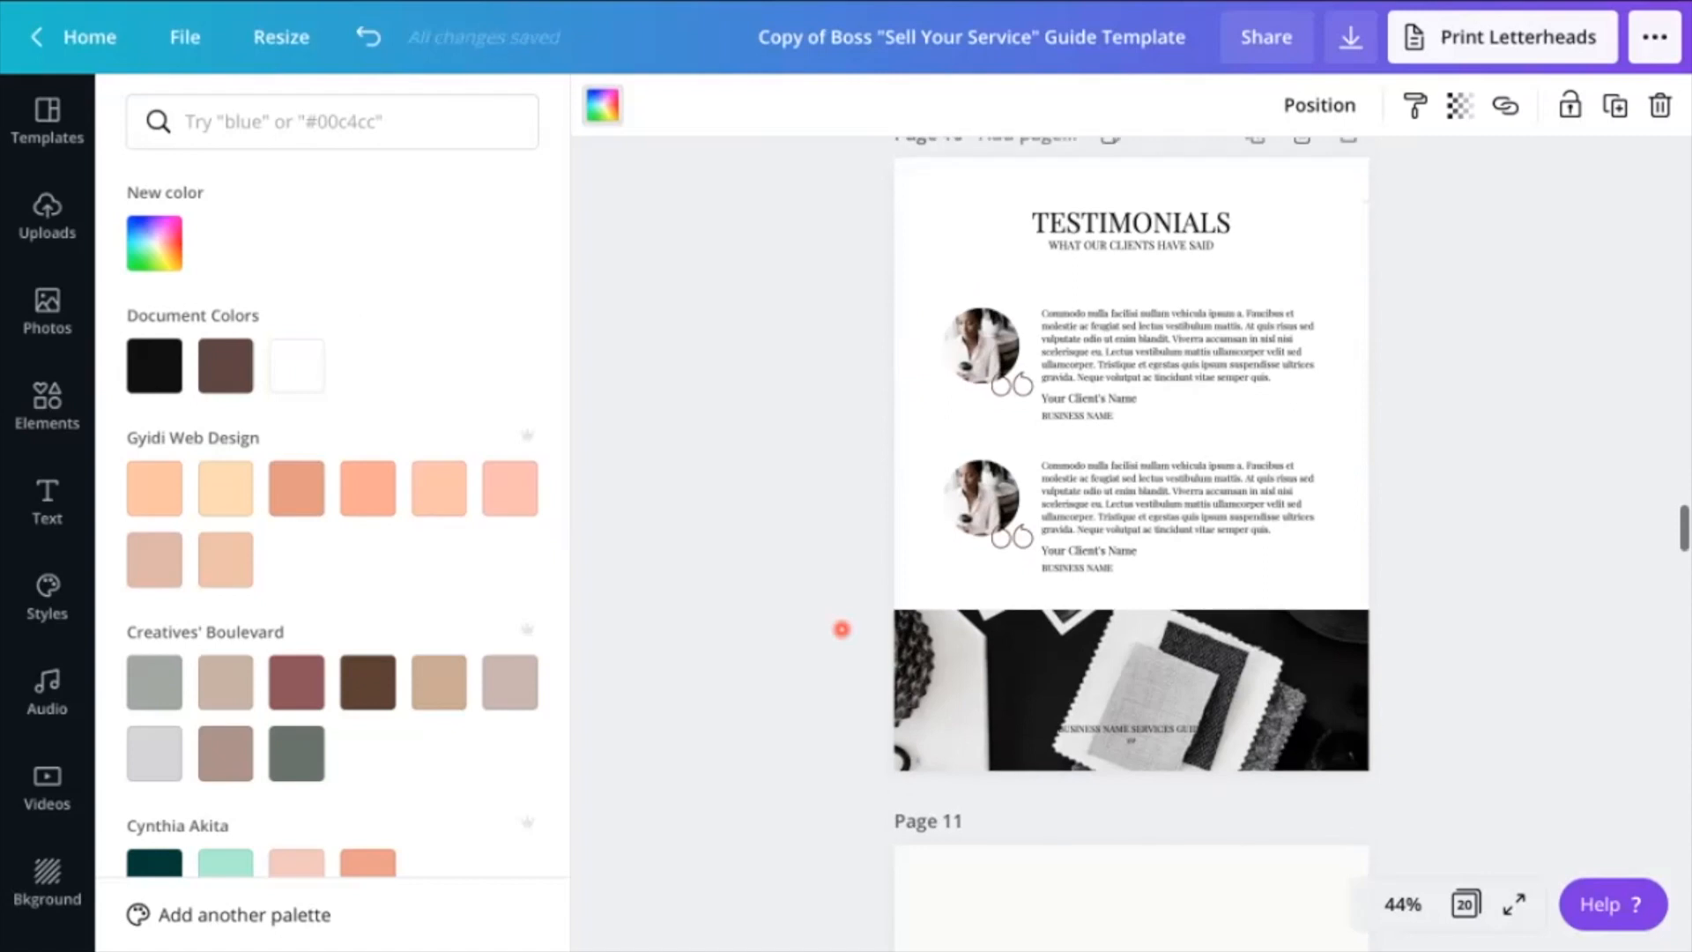
{"action": "left_click", "coordinate": [948, 676]}
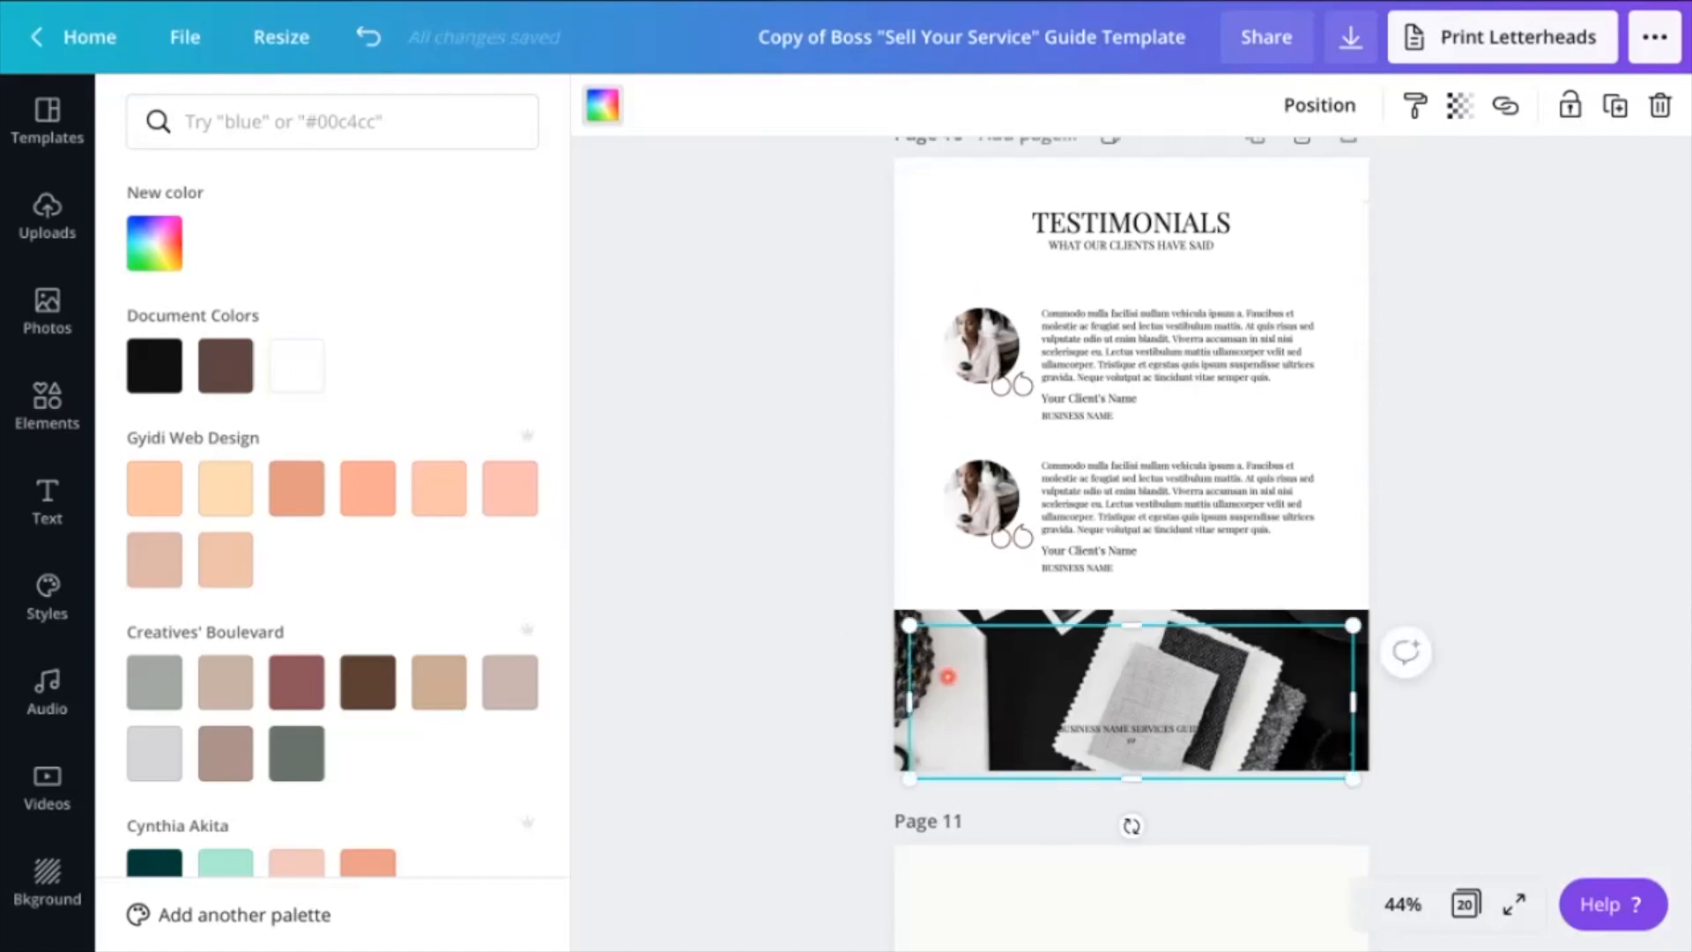
{"action": "left_click", "coordinate": [298, 366]}
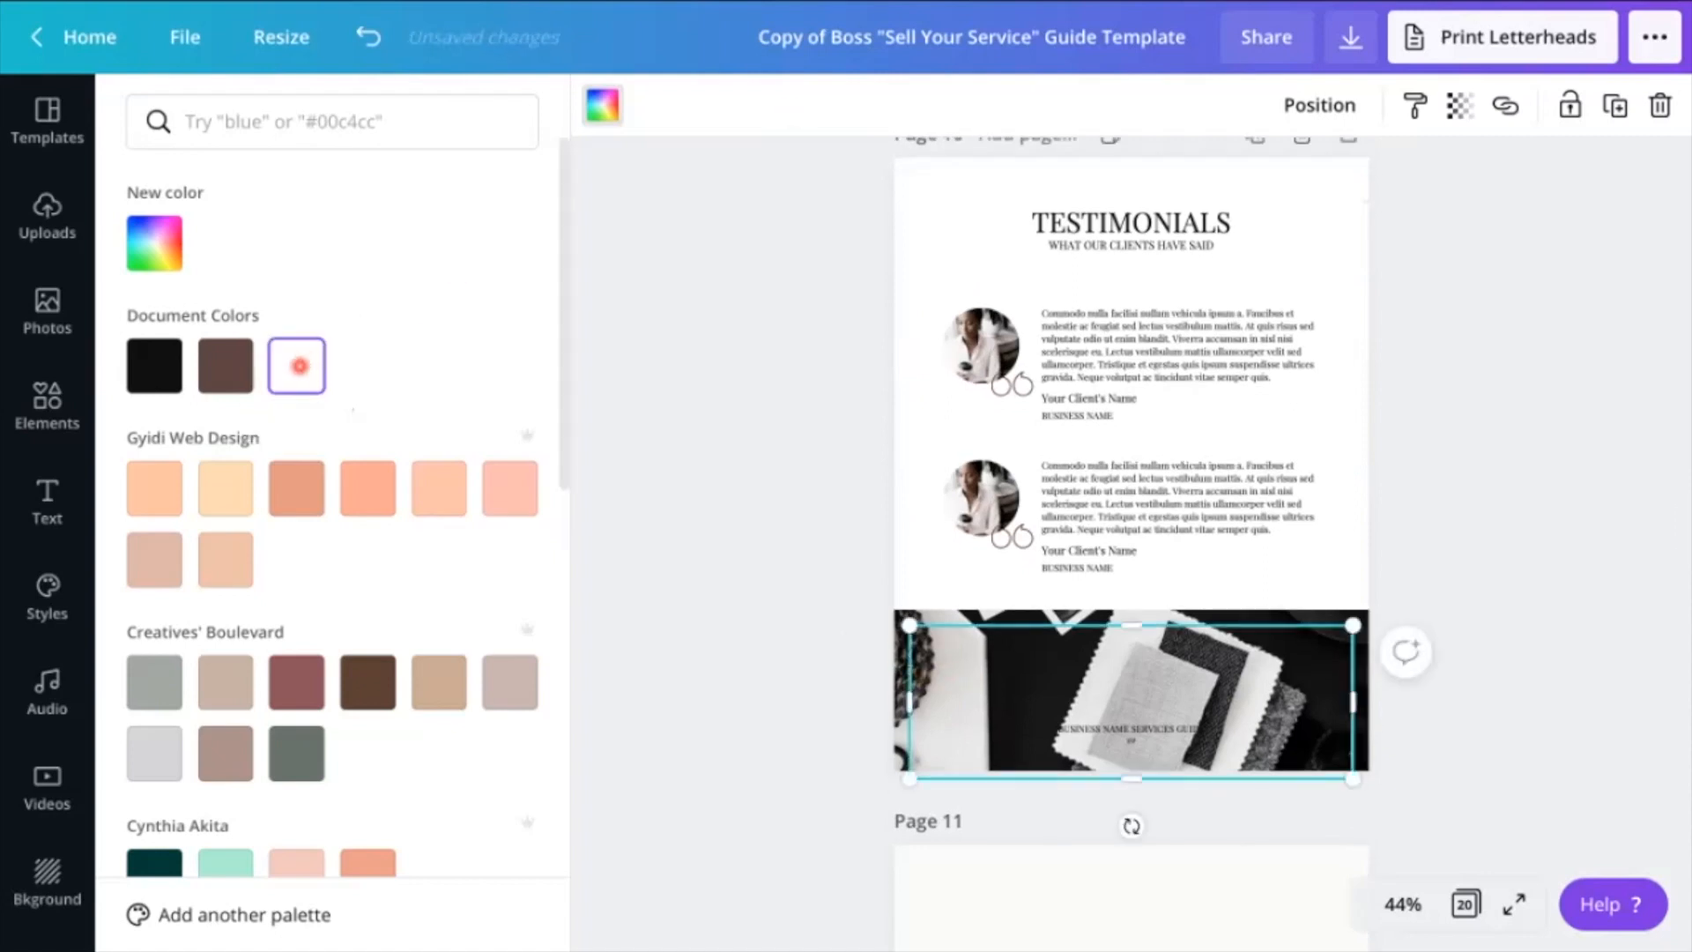
{"action": "left_click", "coordinate": [721, 421]}
{"action": "left_click_drag", "start_coordinate": [227, 789], "coordinate": [1057, 692]}
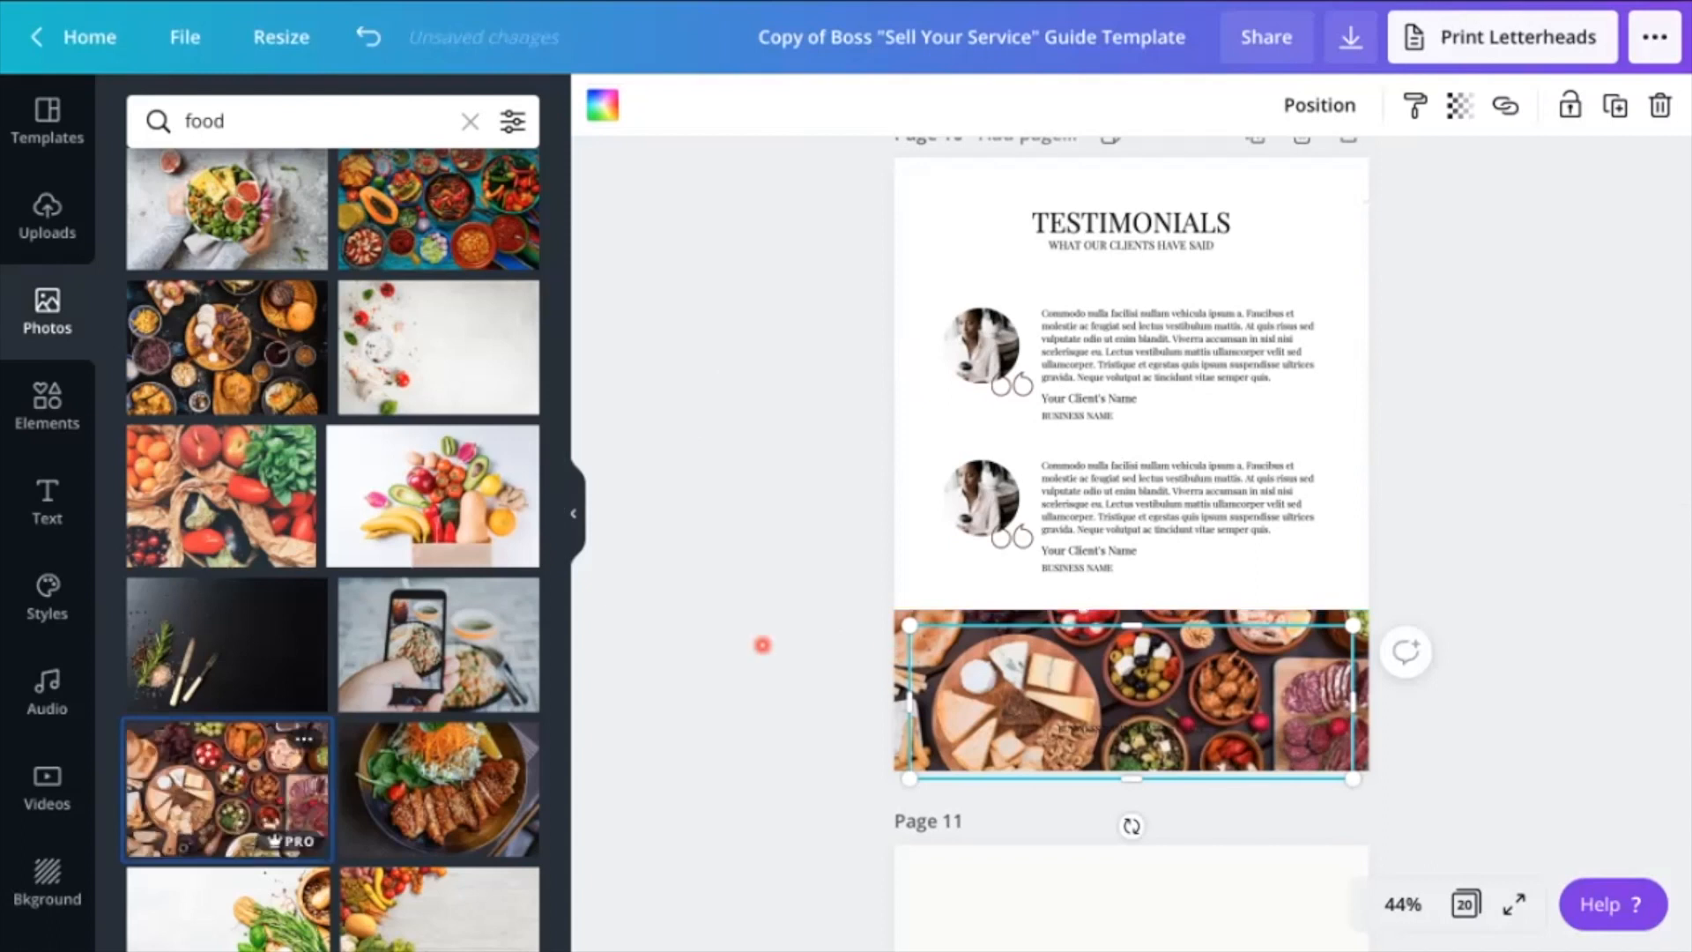
Fill the background of the page 11 quote page with the photo of pasta and vegetables on dark slate
{"action": "scroll", "coordinate": [762, 644], "scroll_direction": "down", "scroll_amount": 8}
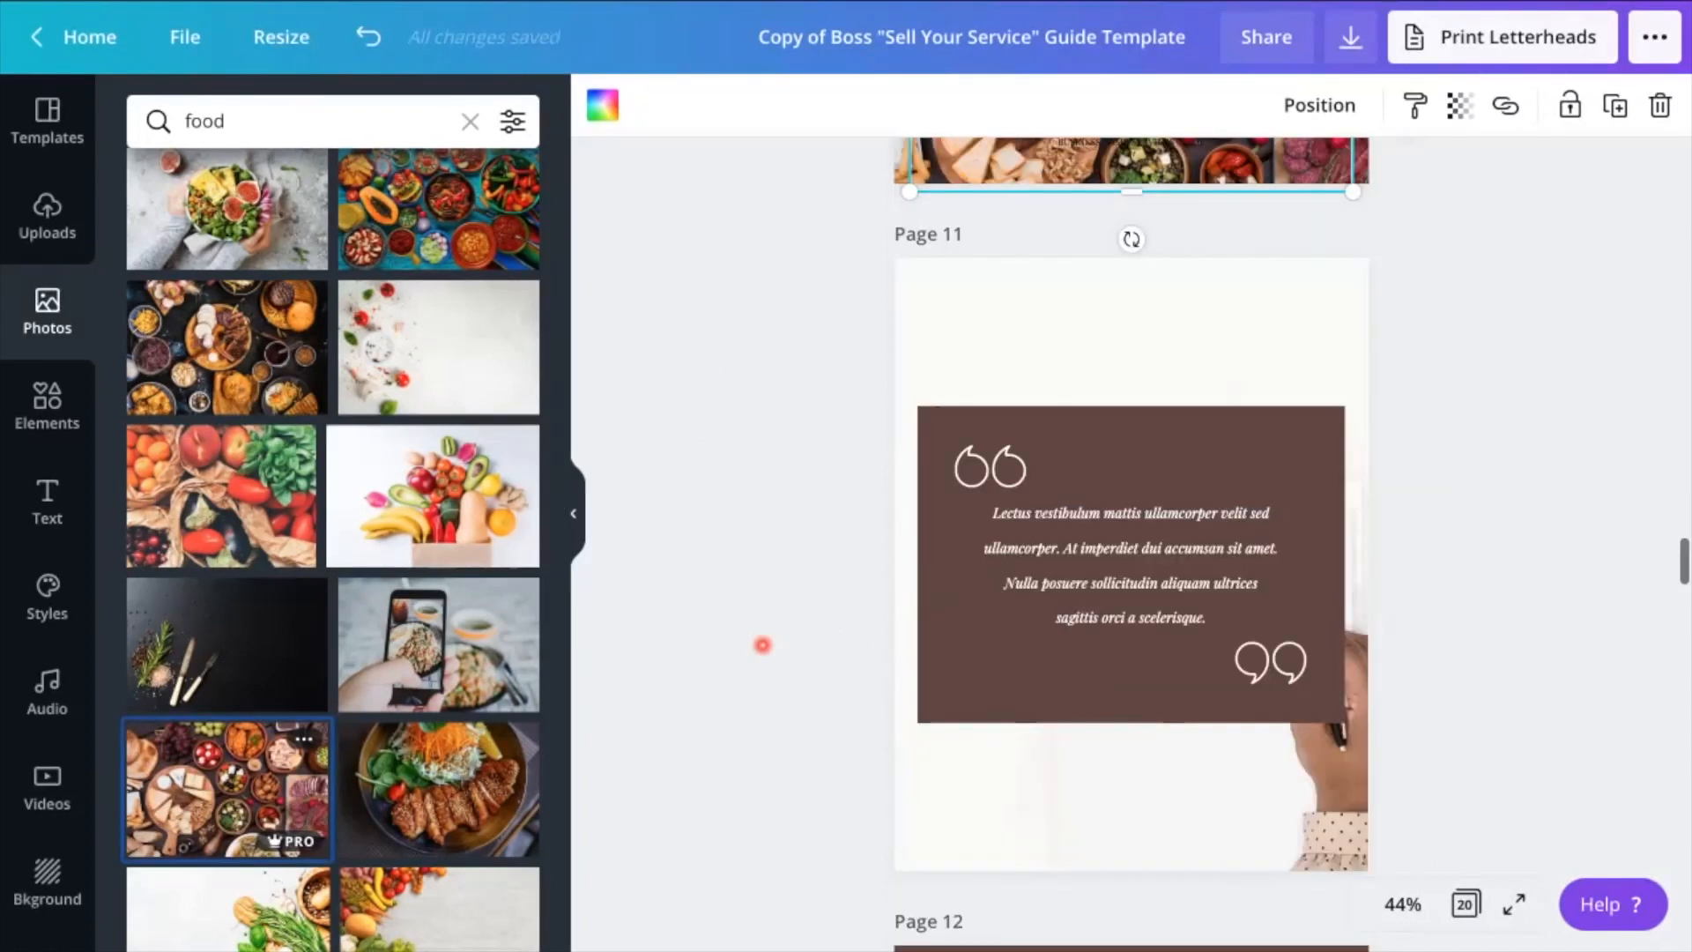
{"action": "scroll", "coordinate": [471, 795], "scroll_direction": "down", "scroll_amount": 5}
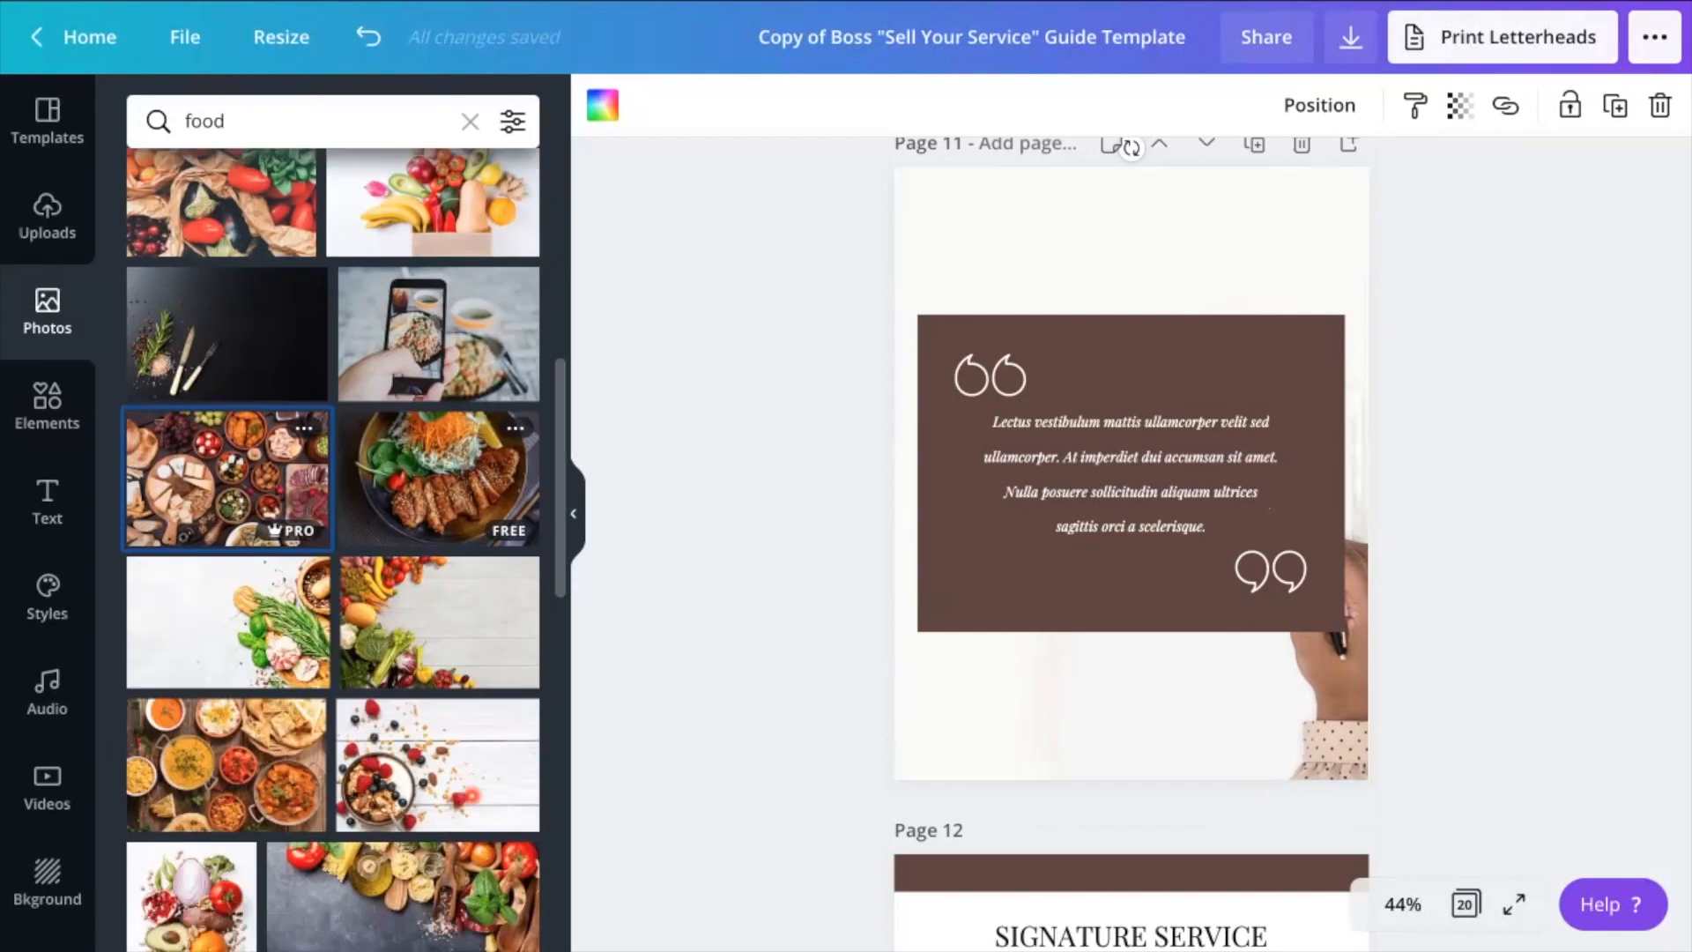
{"action": "scroll", "coordinate": [471, 796], "scroll_direction": "down", "scroll_amount": 1}
{"action": "left_click", "coordinate": [506, 638]}
{"action": "left_click_drag", "start_coordinate": [506, 638], "coordinate": [1003, 711]}
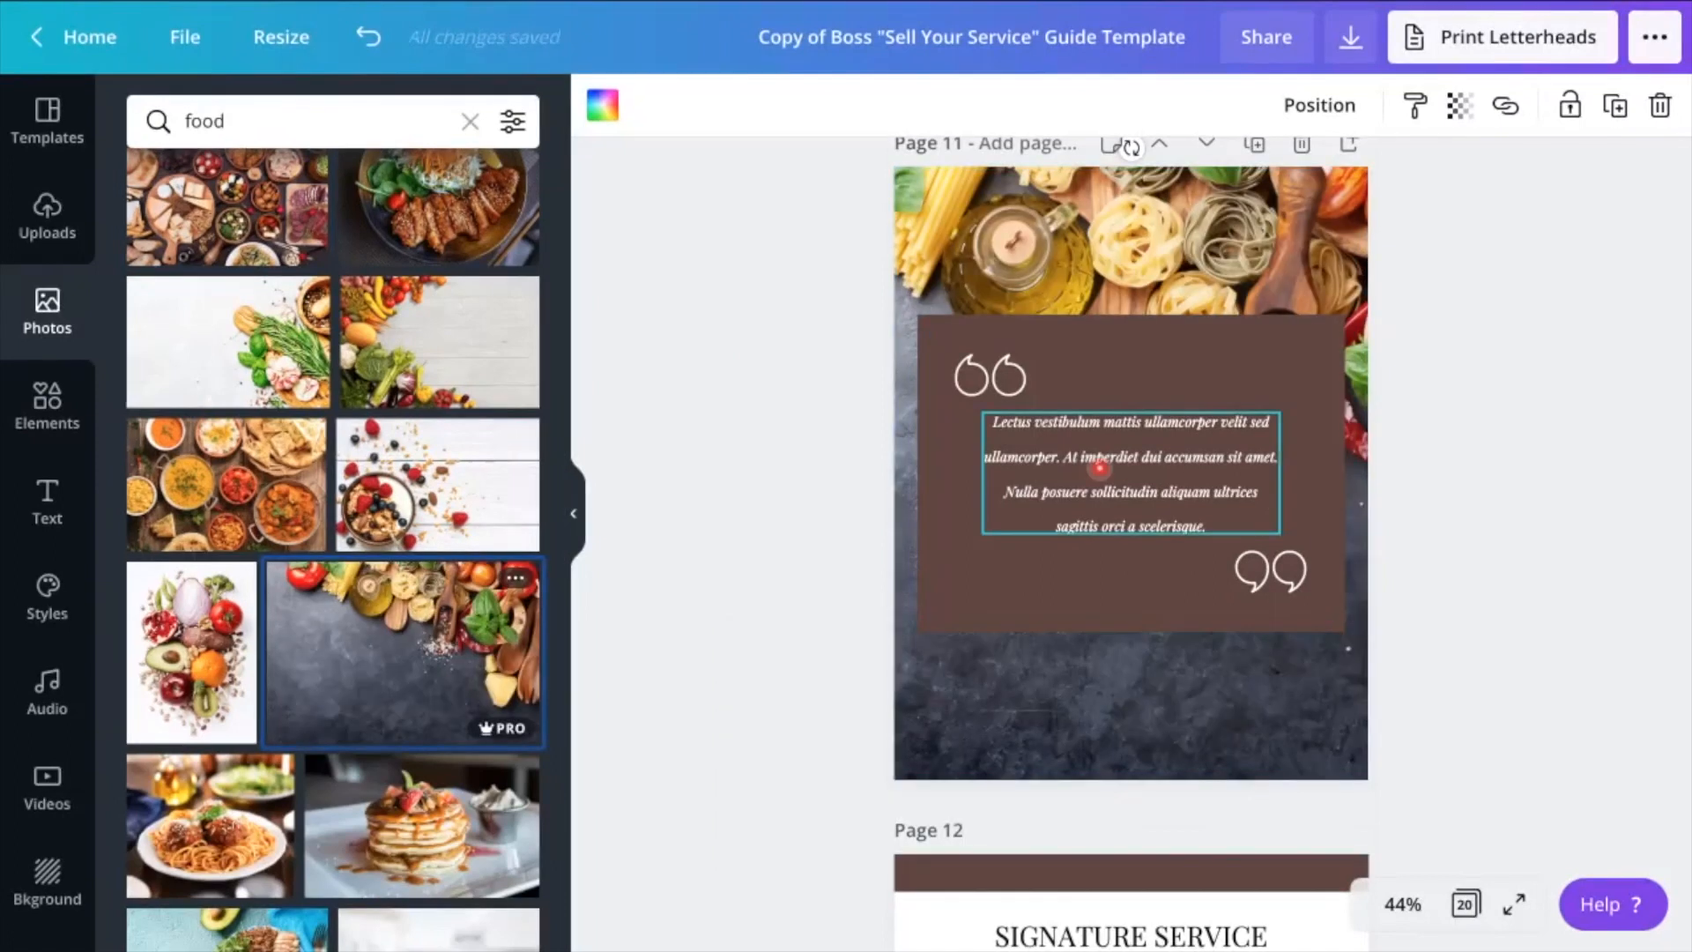
Look through the Signature Service, Payment Options, FAQs and following pages up to Closing Remarks for photos that need replacing
{"action": "scroll", "coordinate": [1075, 562], "scroll_direction": "down", "scroll_amount": 7}
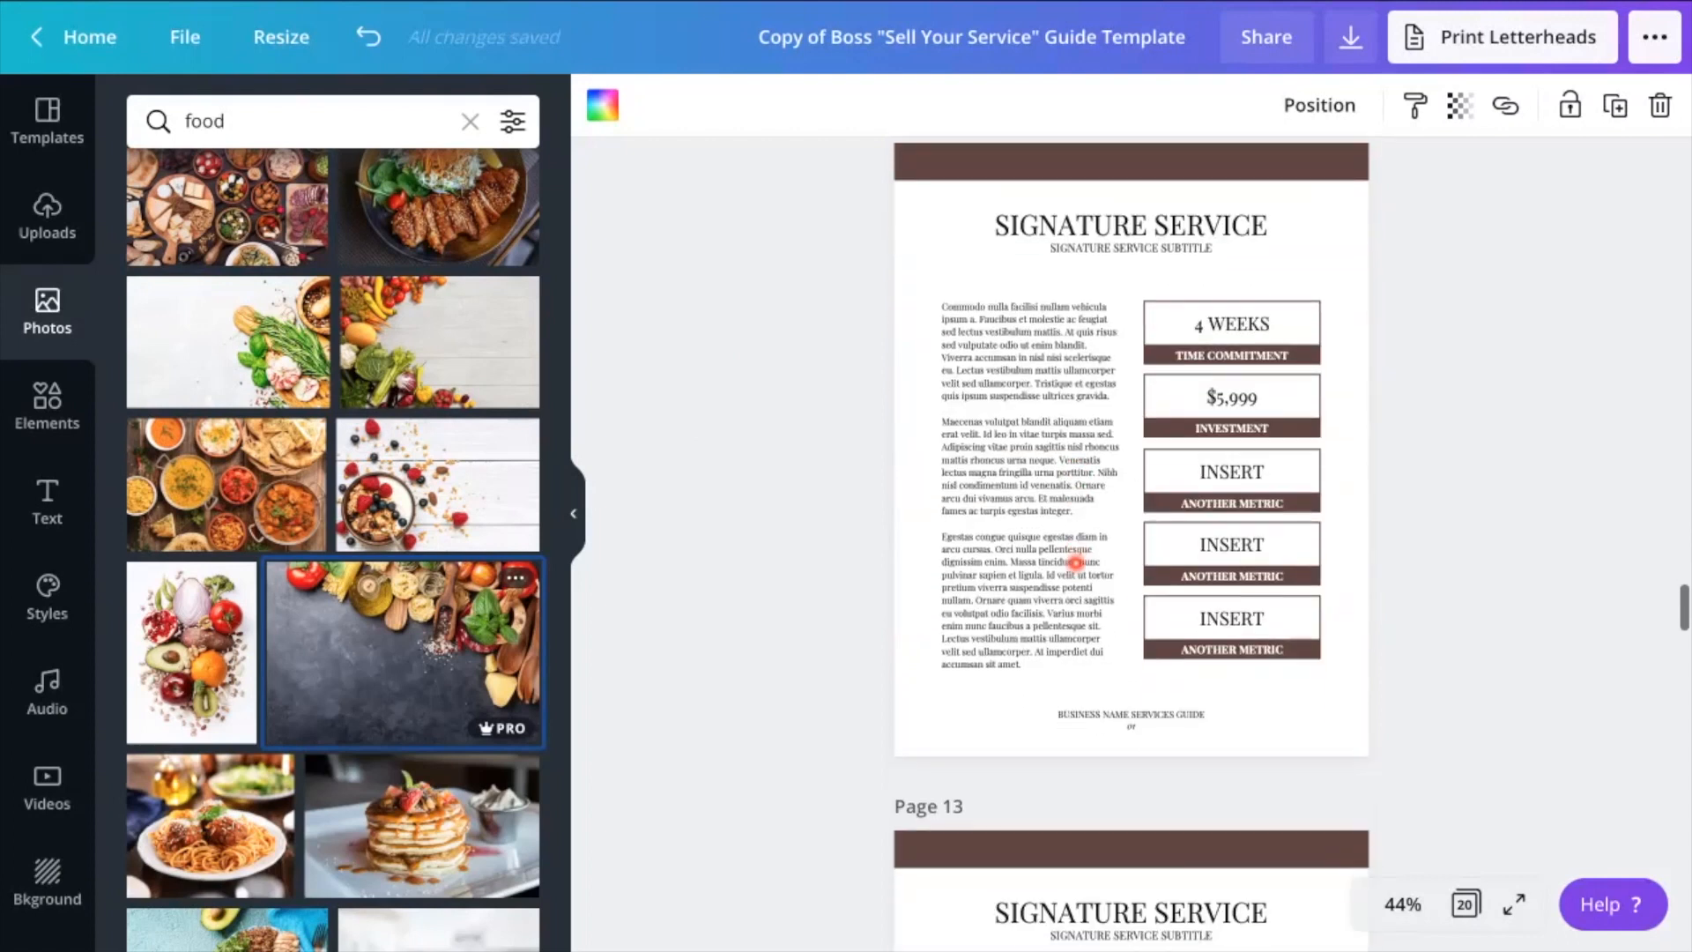
{"action": "scroll", "coordinate": [1239, 529], "scroll_direction": "down", "scroll_amount": 2}
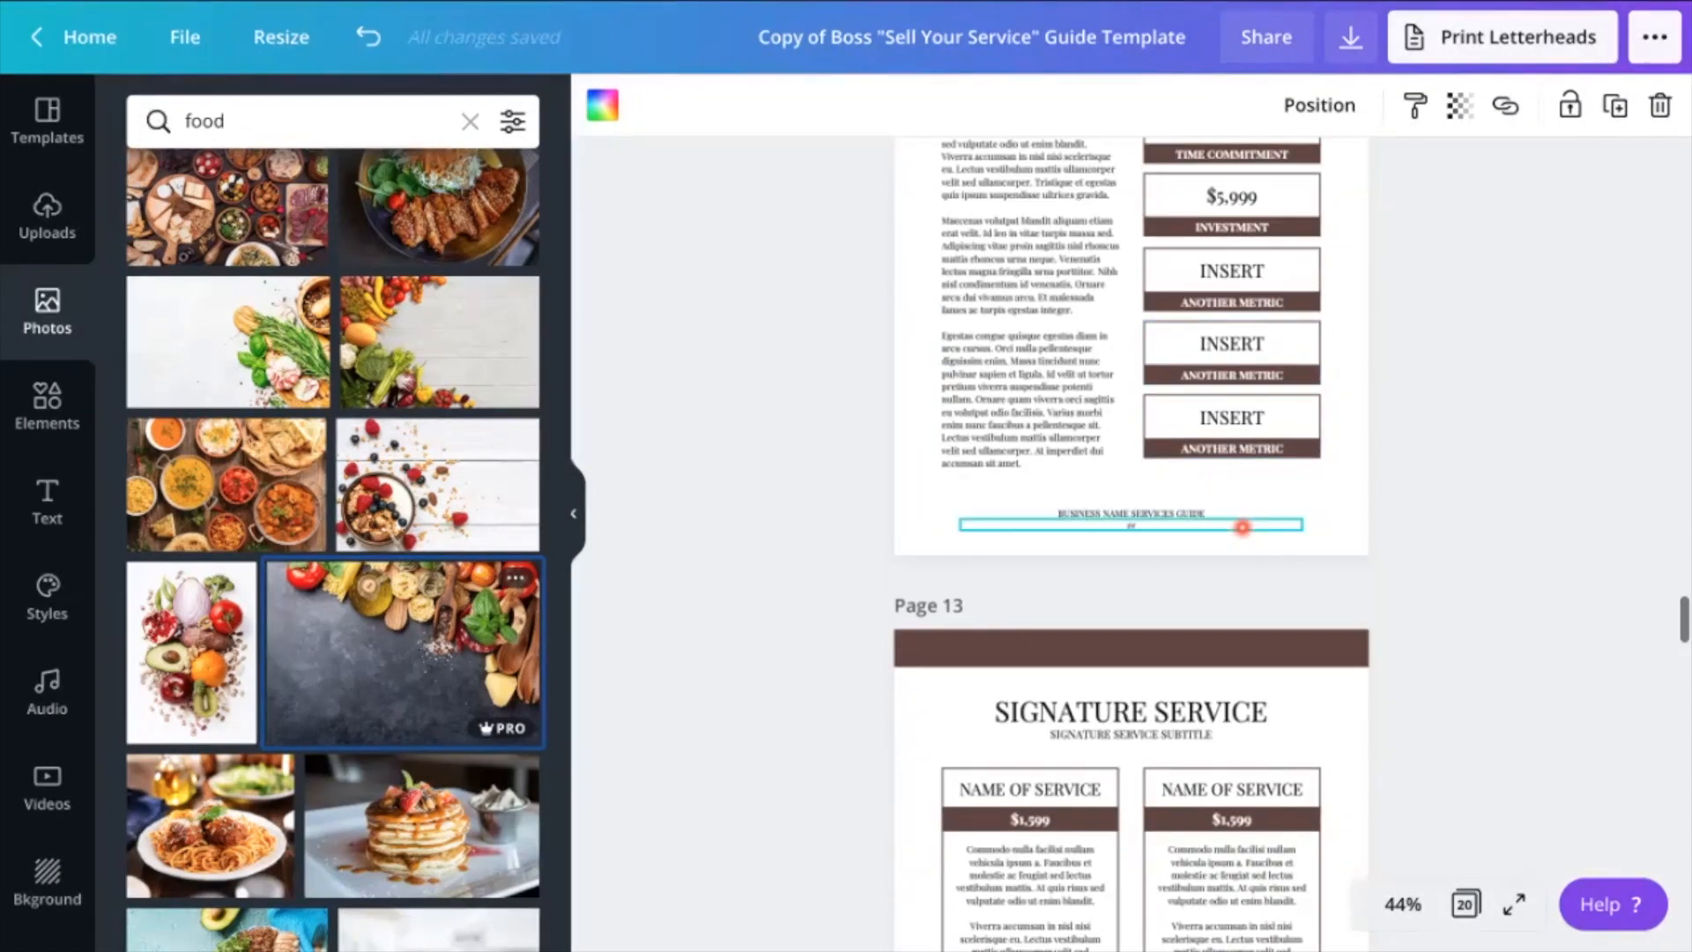
{"action": "scroll", "coordinate": [1242, 527], "scroll_direction": "down", "scroll_amount": 5}
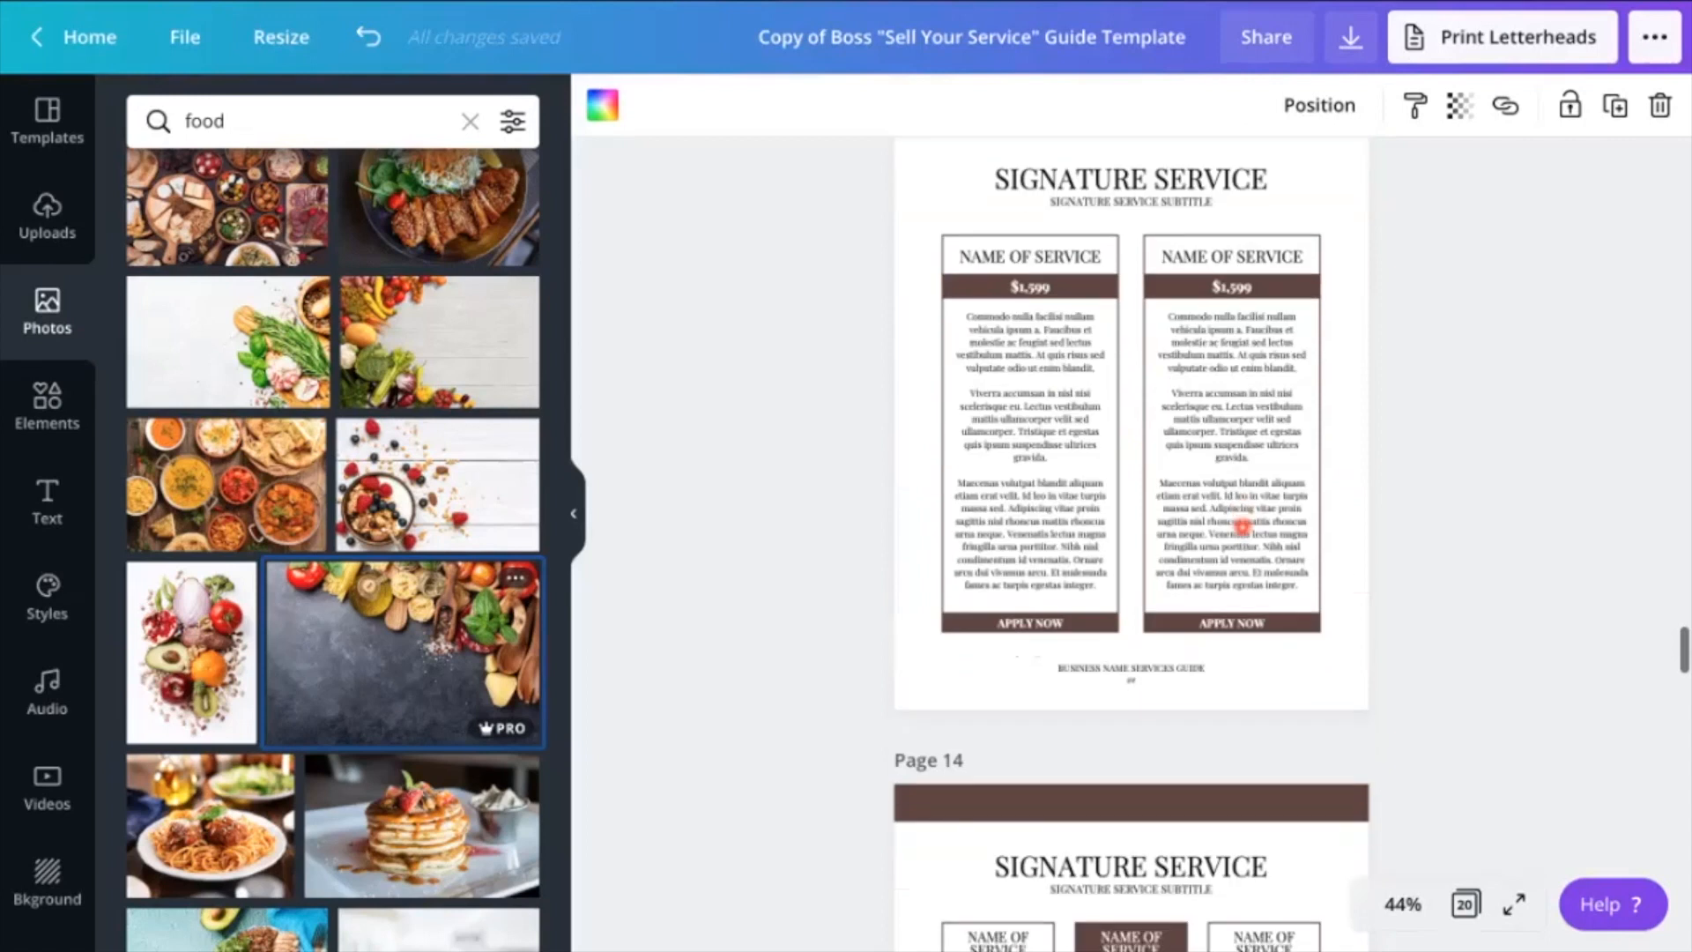
{"action": "scroll", "coordinate": [1242, 527], "scroll_direction": "down", "scroll_amount": 10}
{"action": "scroll", "coordinate": [1242, 527], "scroll_direction": "down", "scroll_amount": 5}
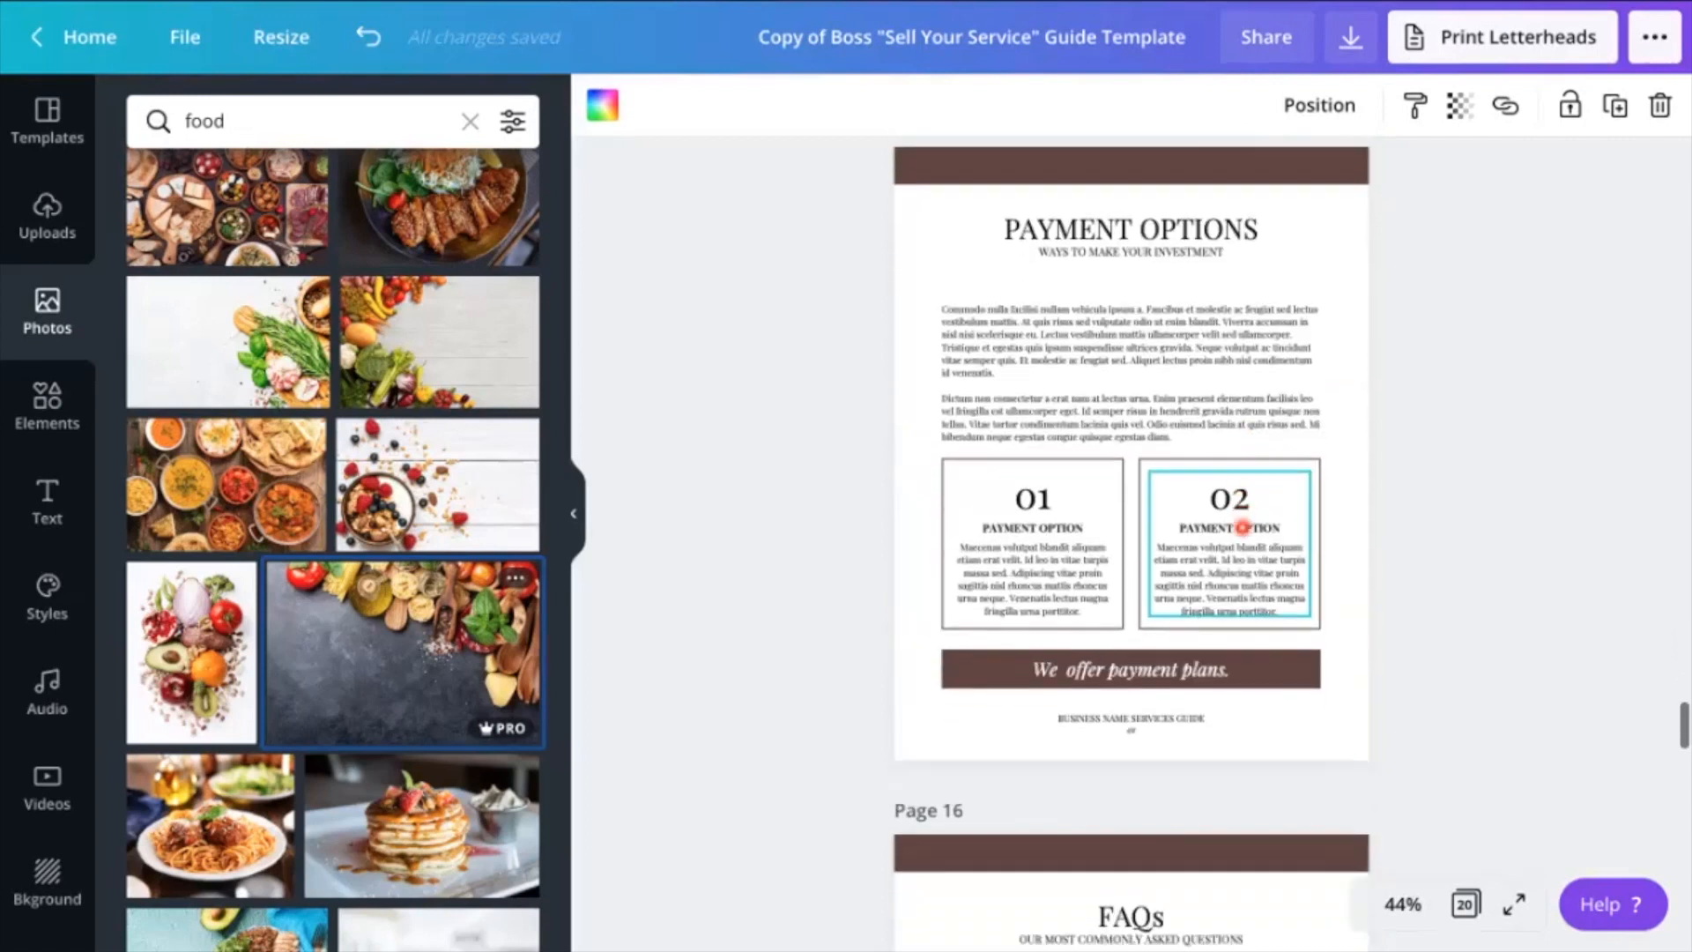
{"action": "scroll", "coordinate": [1242, 527], "scroll_direction": "down", "scroll_amount": 10}
{"action": "scroll", "coordinate": [1241, 527], "scroll_direction": "down", "scroll_amount": 8}
{"action": "scroll", "coordinate": [1242, 527], "scroll_direction": "down", "scroll_amount": 12}
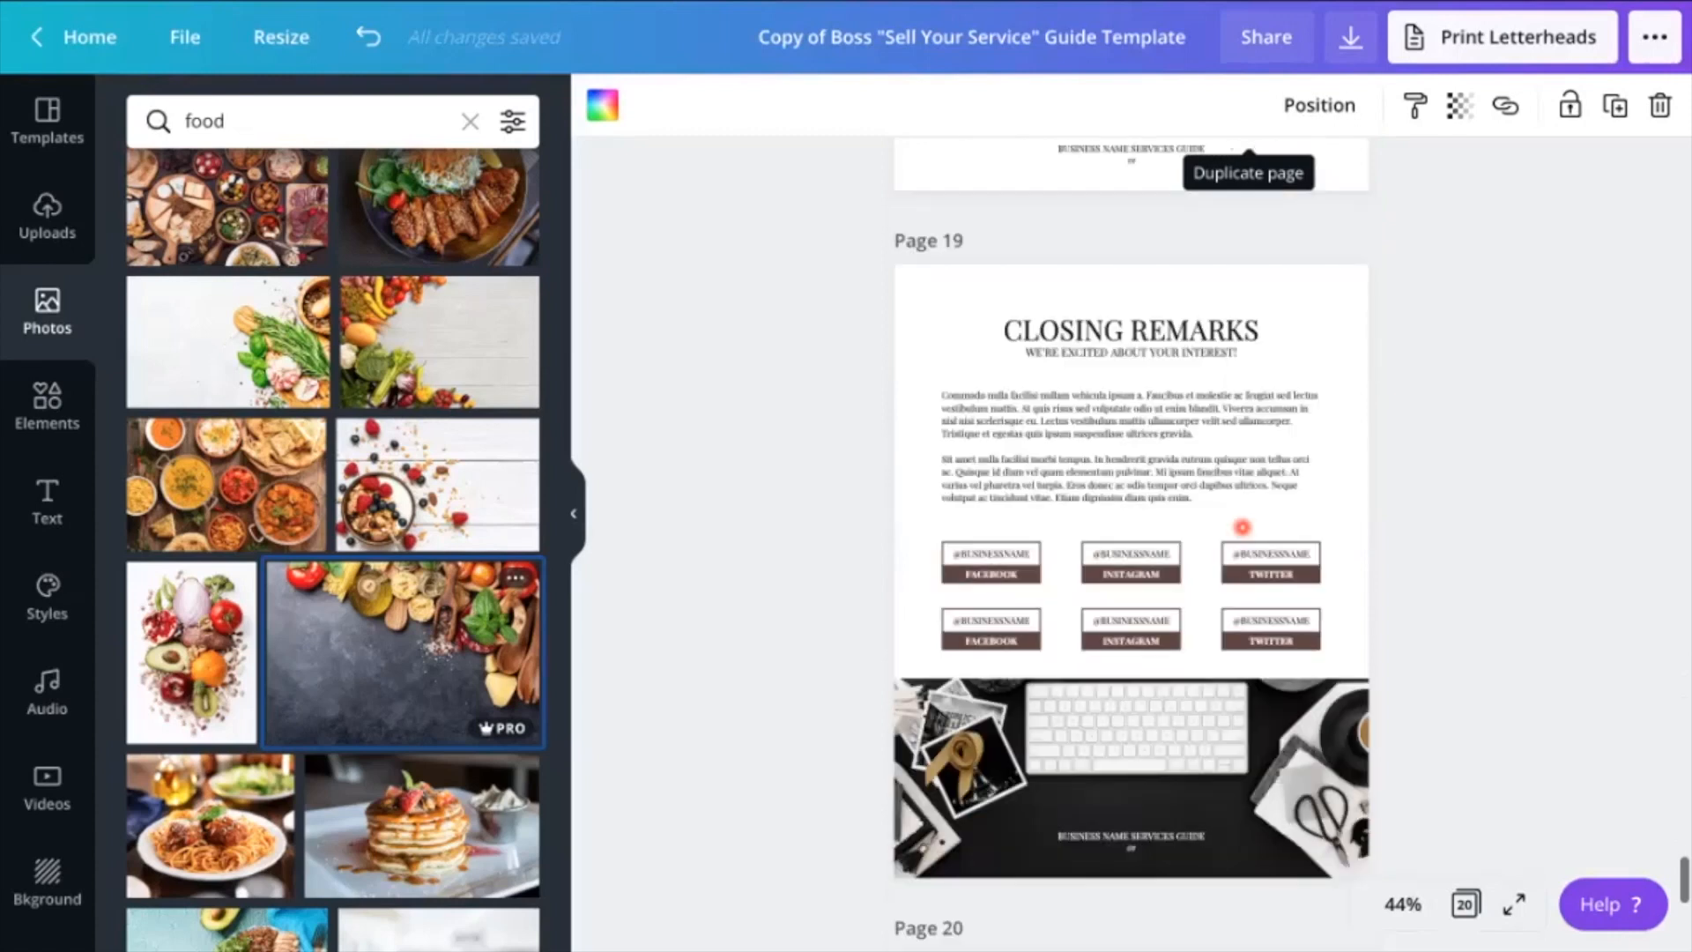
Set the Closing Remarks banner's outline frame to white and fill the banner with the photo of stacked pancakes
{"action": "scroll", "coordinate": [1242, 527], "scroll_direction": "down", "scroll_amount": 4}
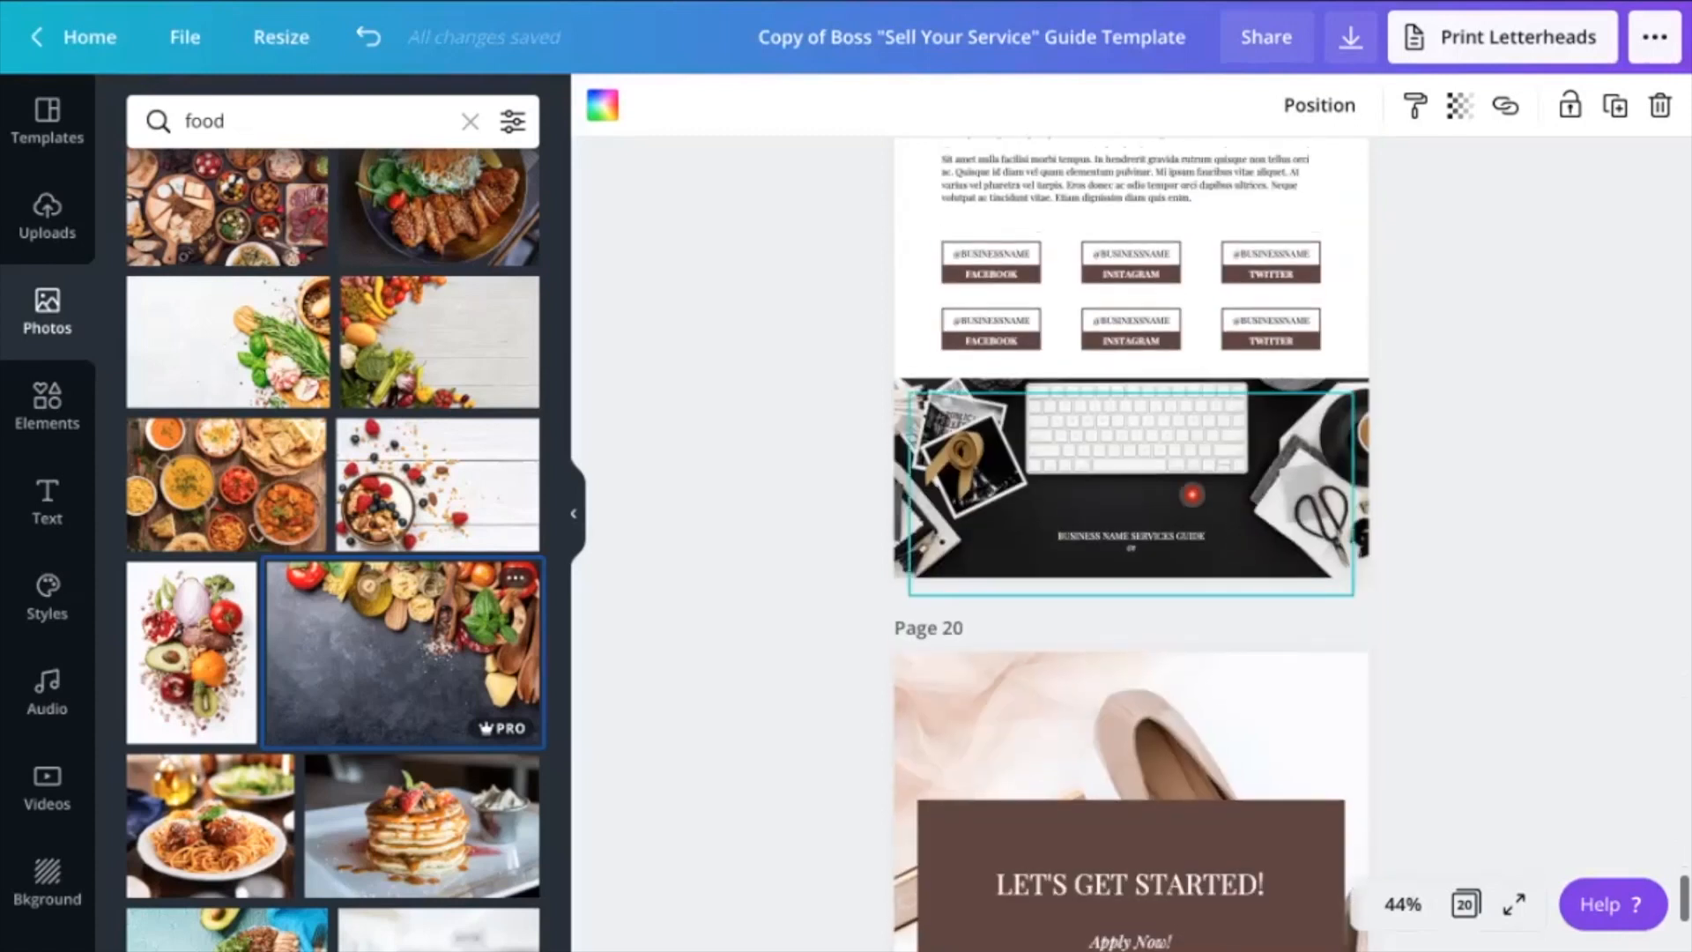
{"action": "left_click", "coordinate": [1191, 494]}
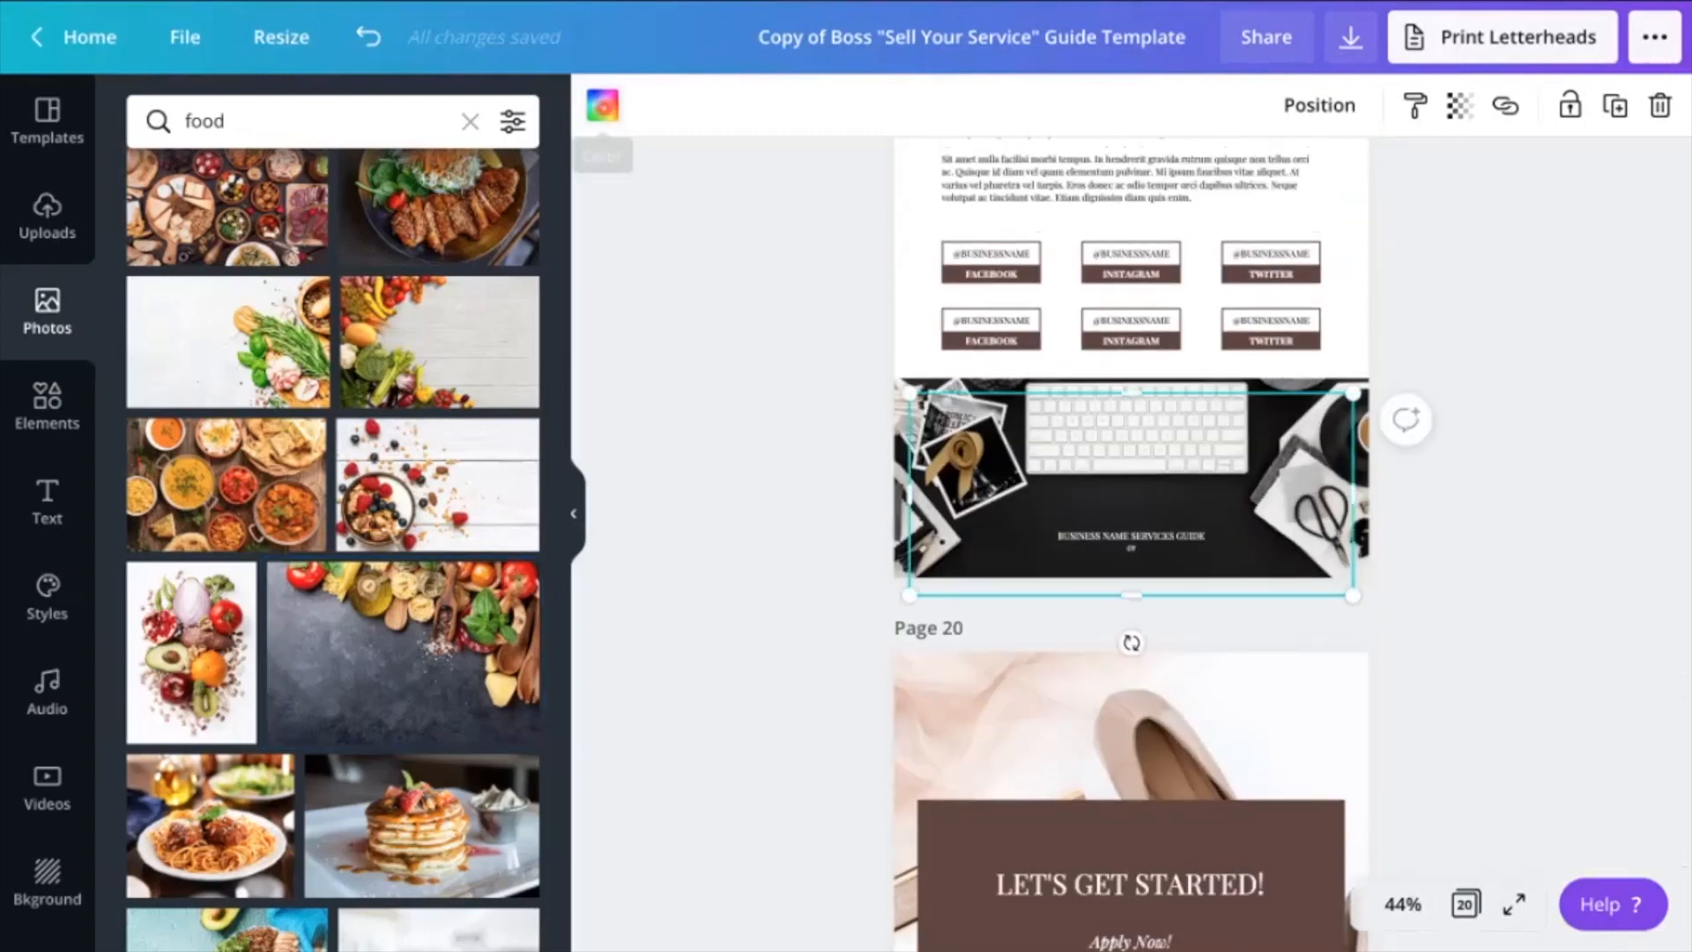
{"action": "left_click", "coordinate": [603, 108]}
{"action": "left_click", "coordinate": [314, 366]}
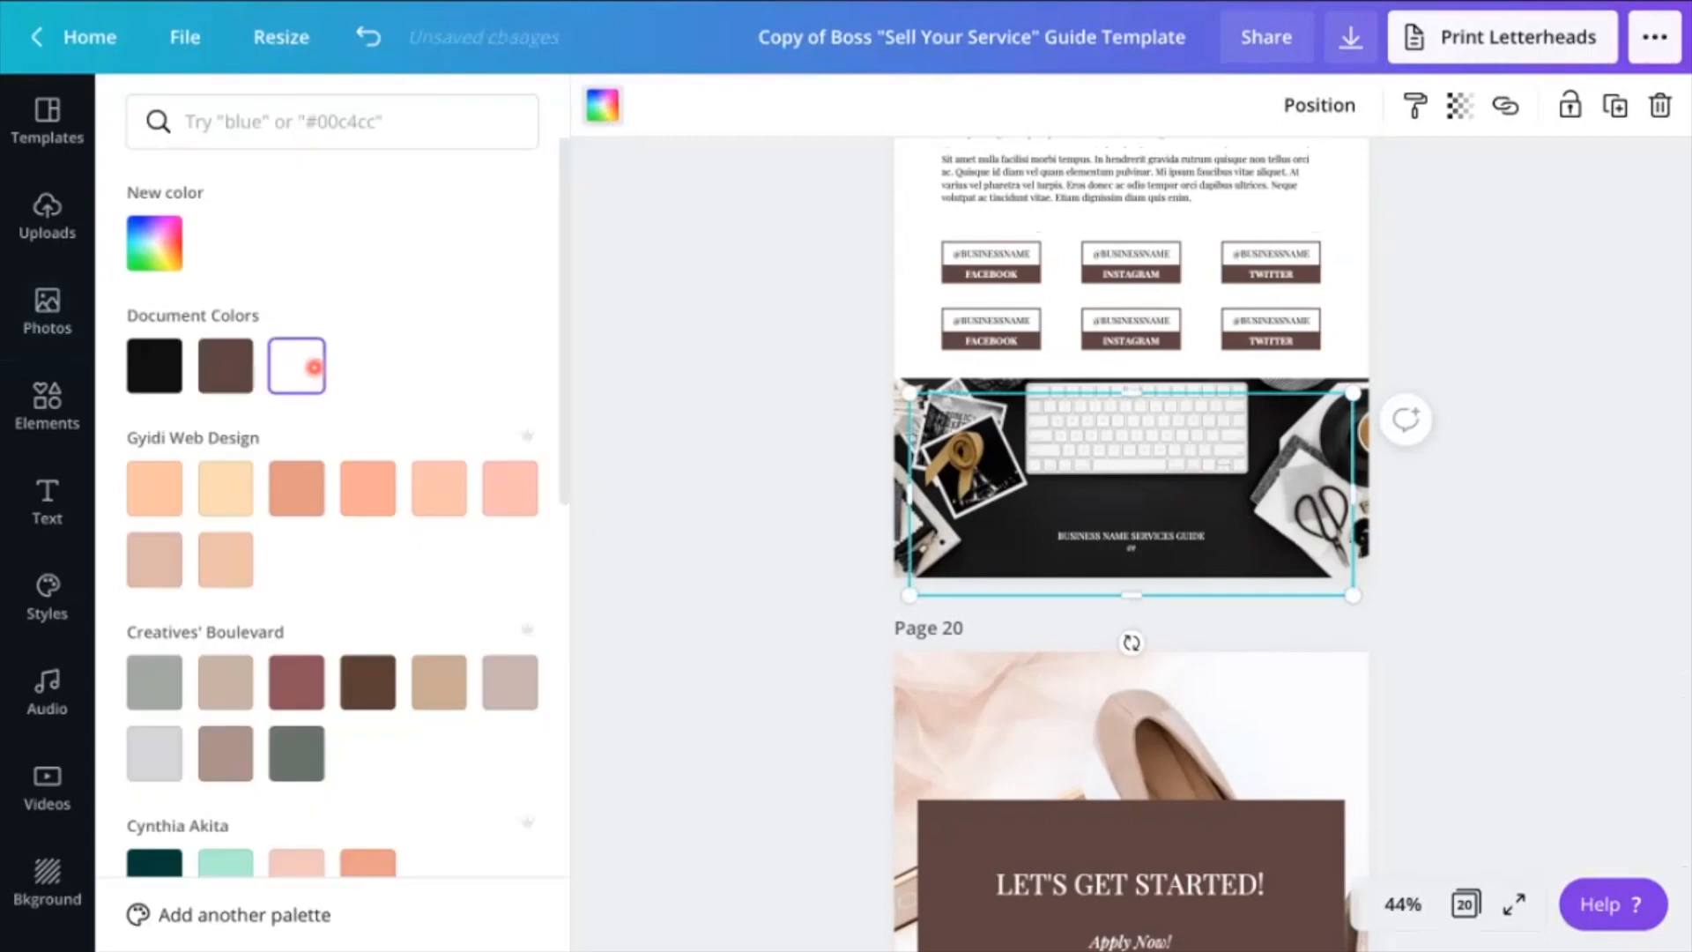
{"action": "left_click", "coordinate": [718, 447]}
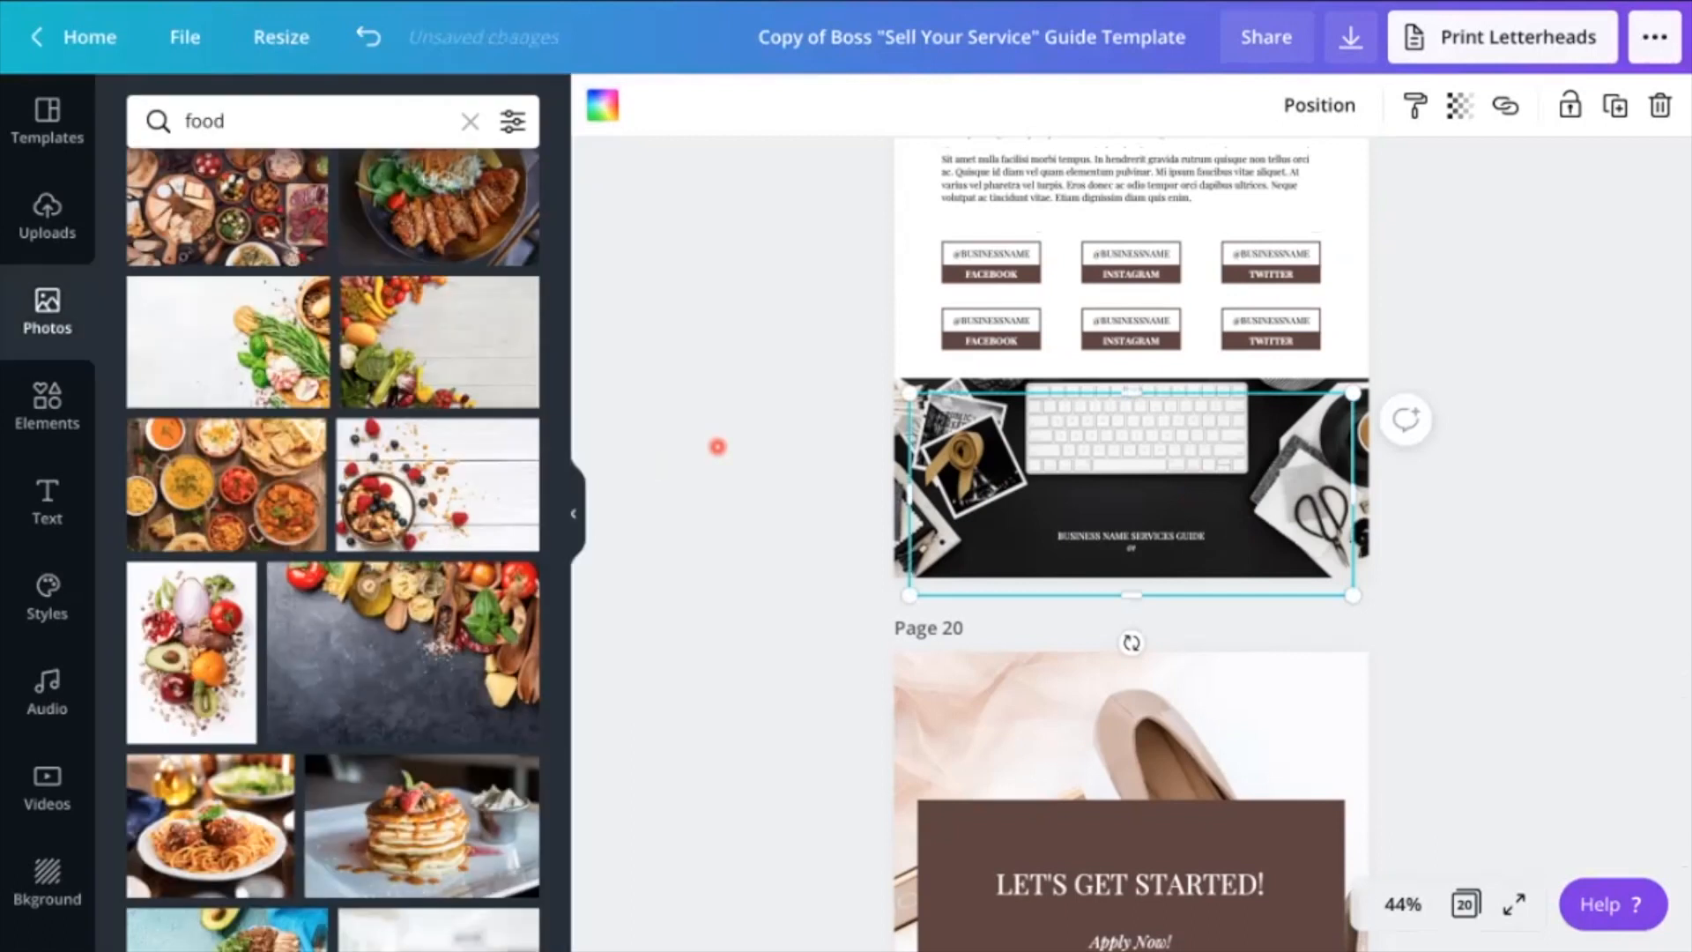
{"action": "scroll", "coordinate": [406, 688], "scroll_direction": "down", "scroll_amount": 2}
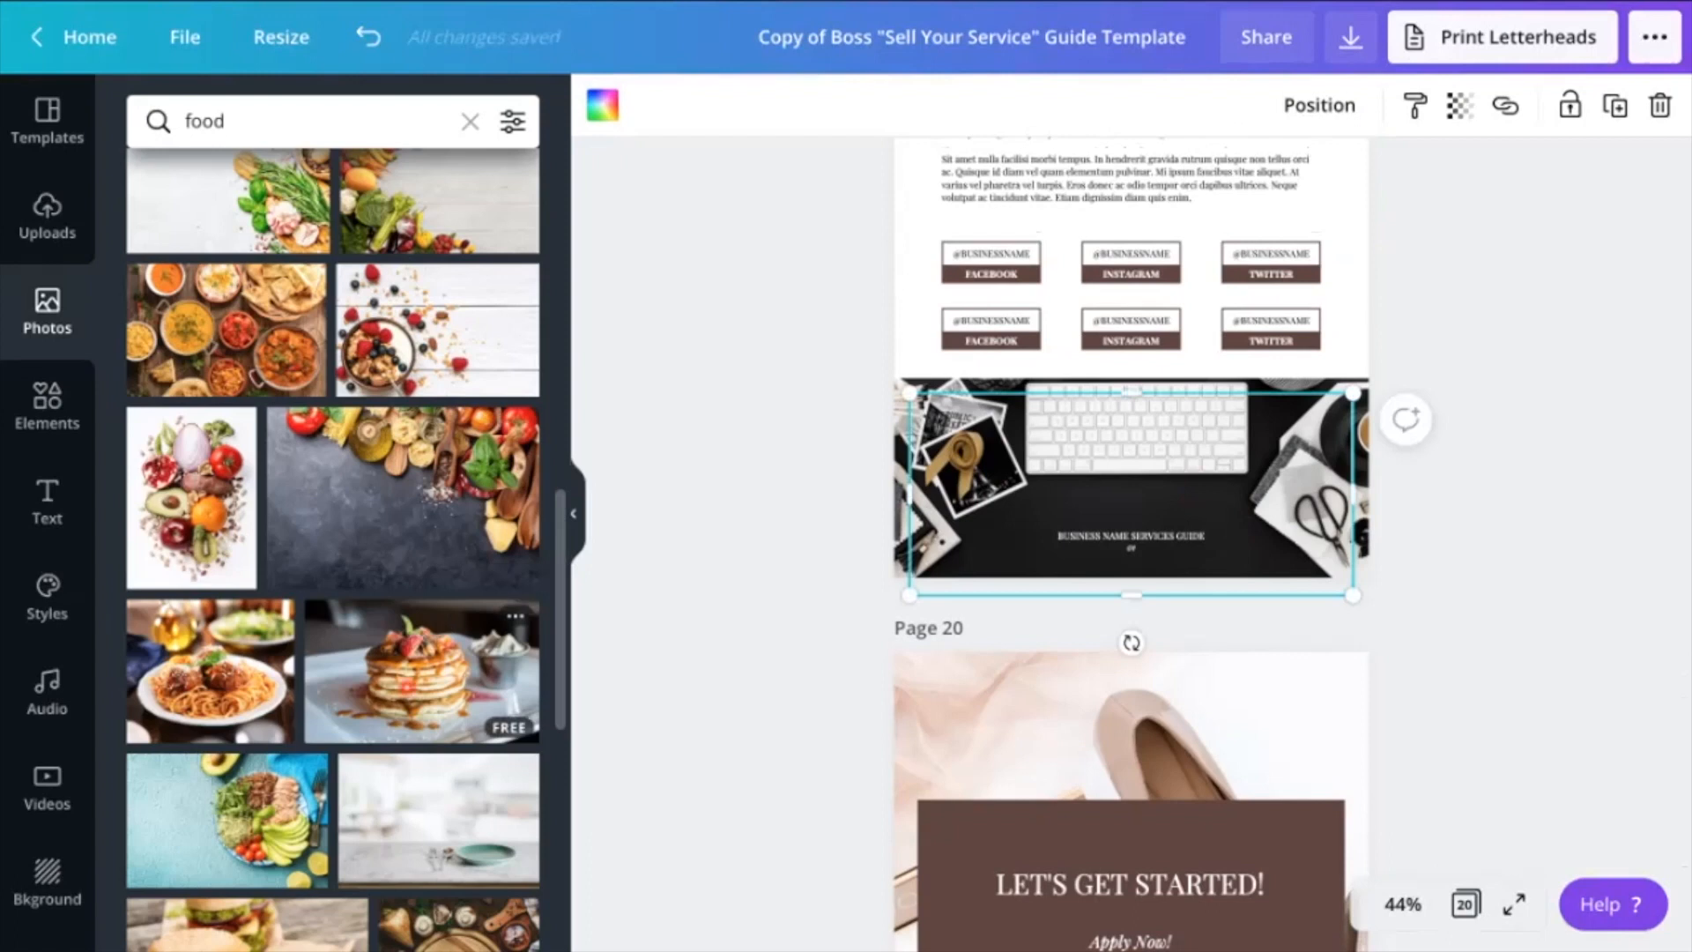
{"action": "left_click_drag", "start_coordinate": [423, 670], "coordinate": [898, 459]}
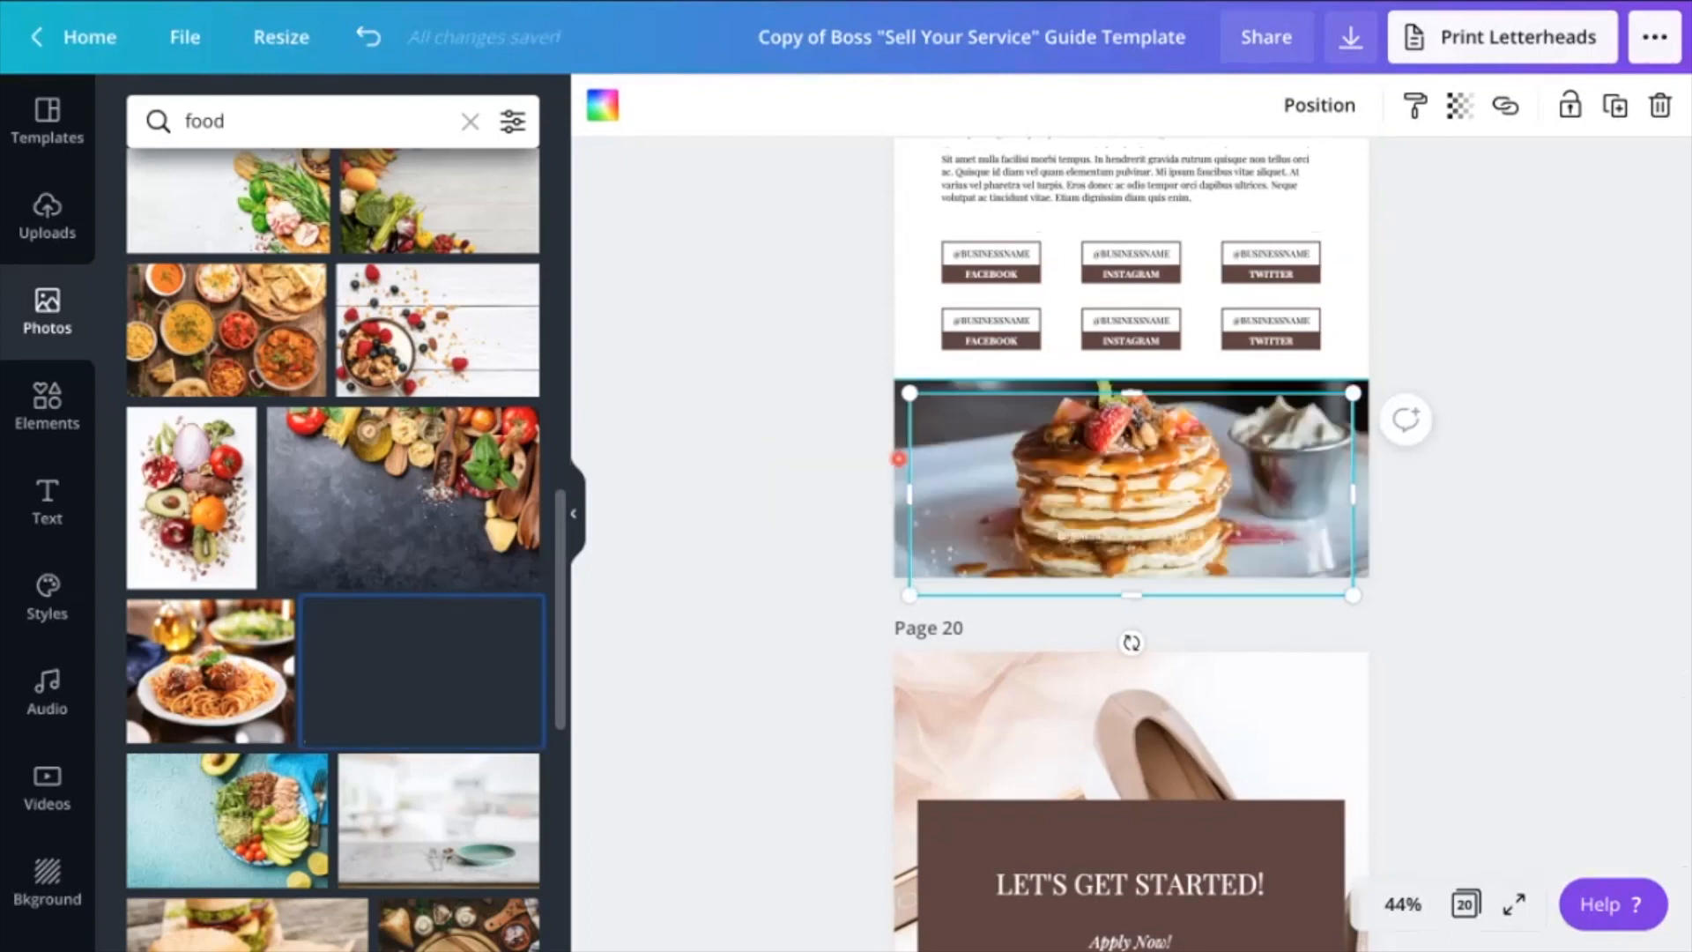
Fill the background of the "Let's Get Started!" page with the onion, tomato and avocado photo, and select the QR code placeholder text
{"action": "scroll", "coordinate": [848, 547], "scroll_direction": "down", "scroll_amount": 1}
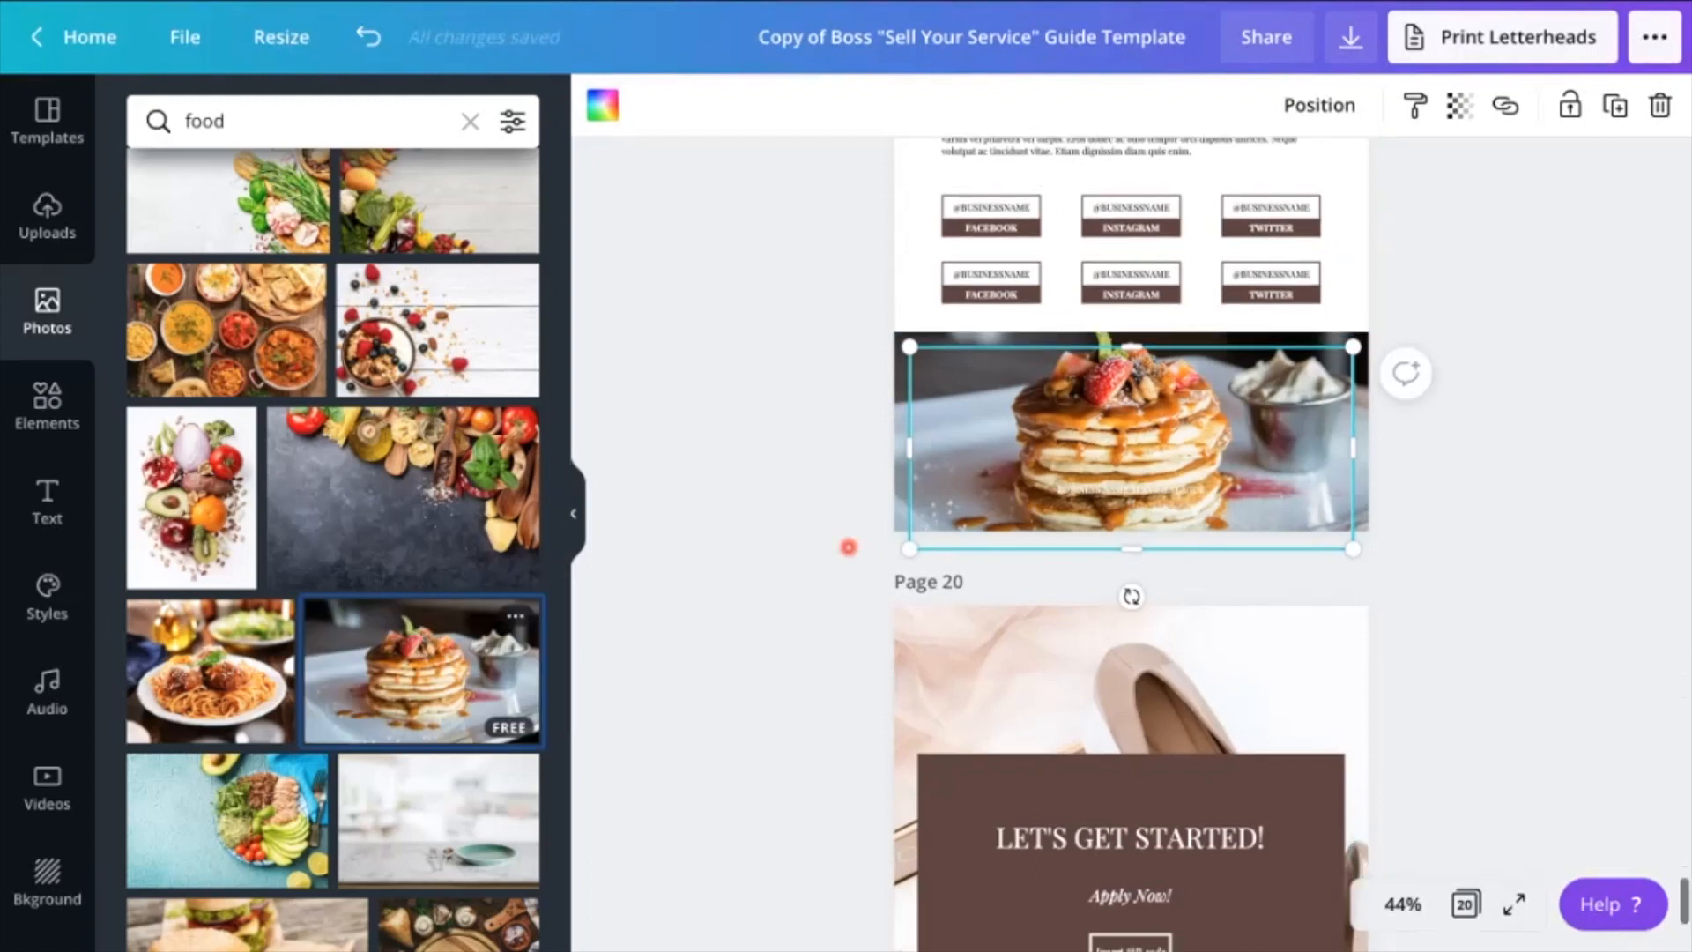
{"action": "scroll", "coordinate": [849, 547], "scroll_direction": "down", "scroll_amount": 5}
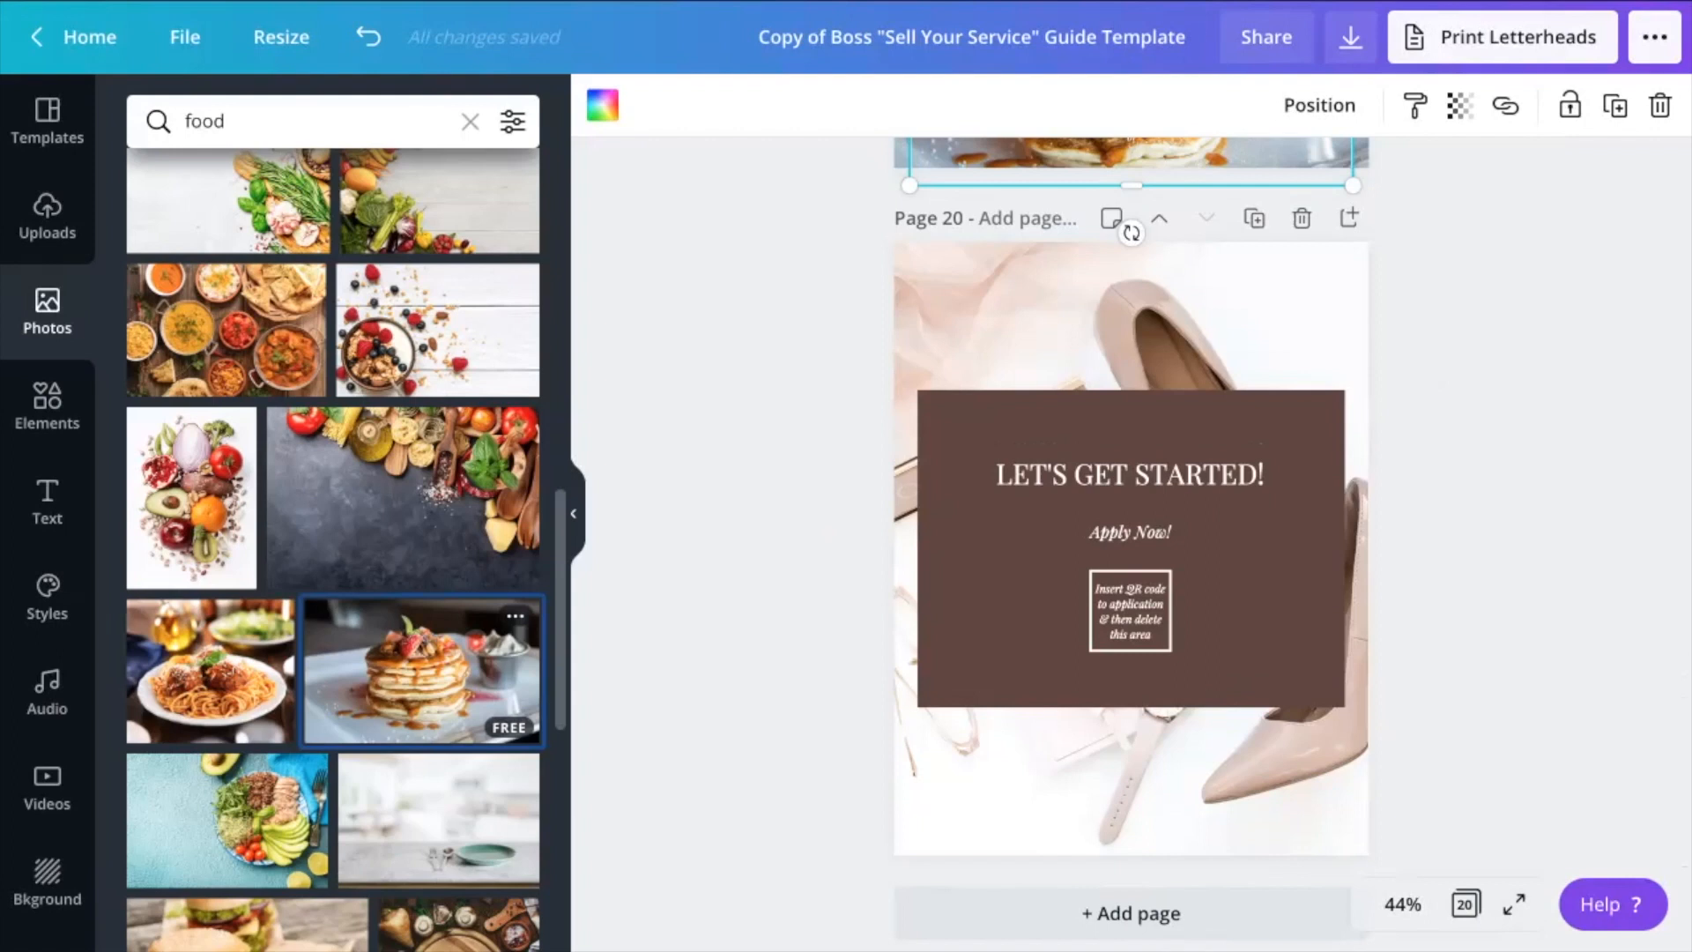
{"action": "left_click_drag", "start_coordinate": [192, 498], "coordinate": [938, 304]}
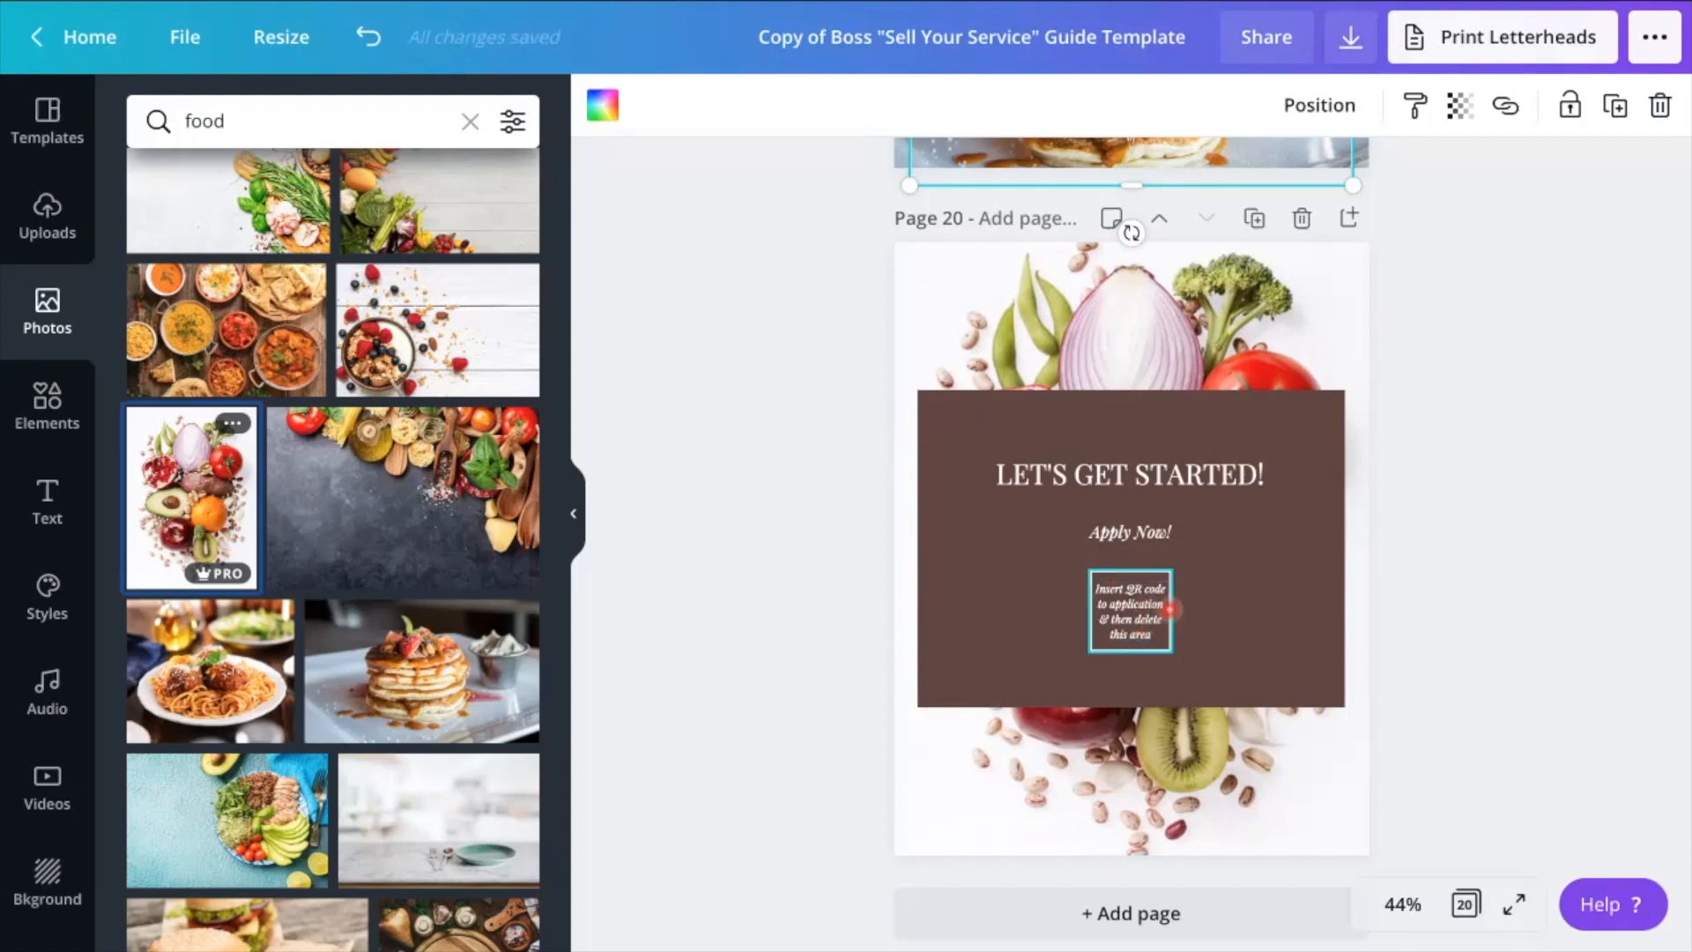
{"action": "left_click", "coordinate": [1132, 620]}
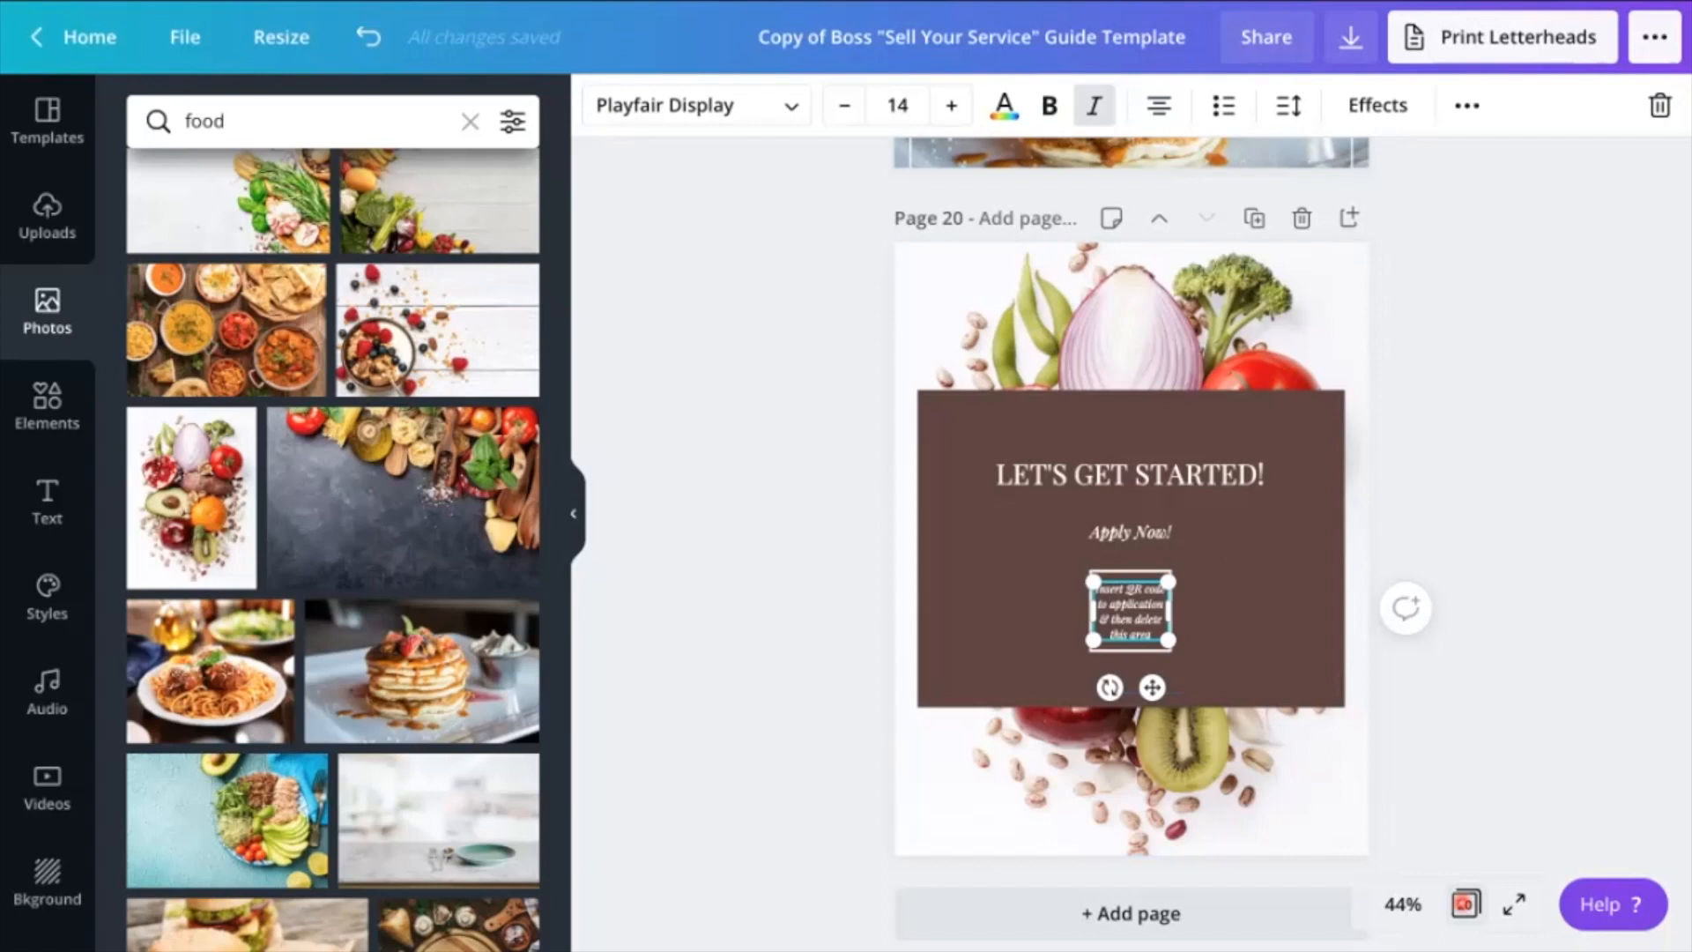
Show the page grid overview of the customized copy, and that of the original "Sell Your Service" template for comparison
{"action": "left_click", "coordinate": [1466, 903]}
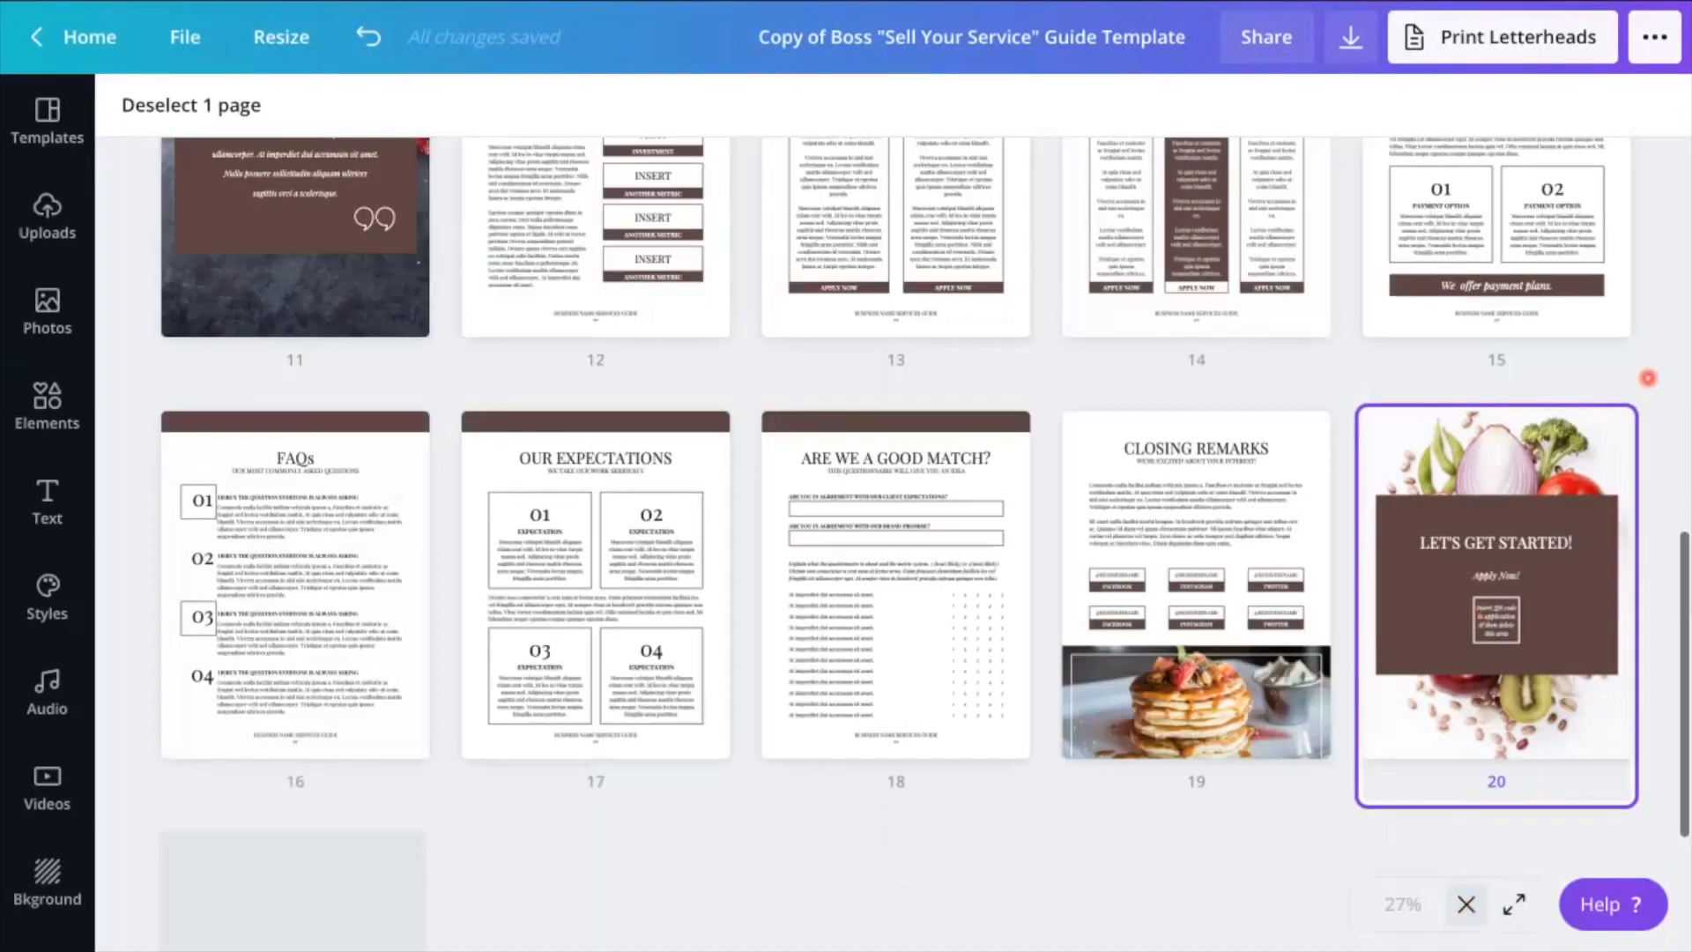
{"action": "scroll", "coordinate": [1648, 378], "scroll_direction": "up", "scroll_amount": 11}
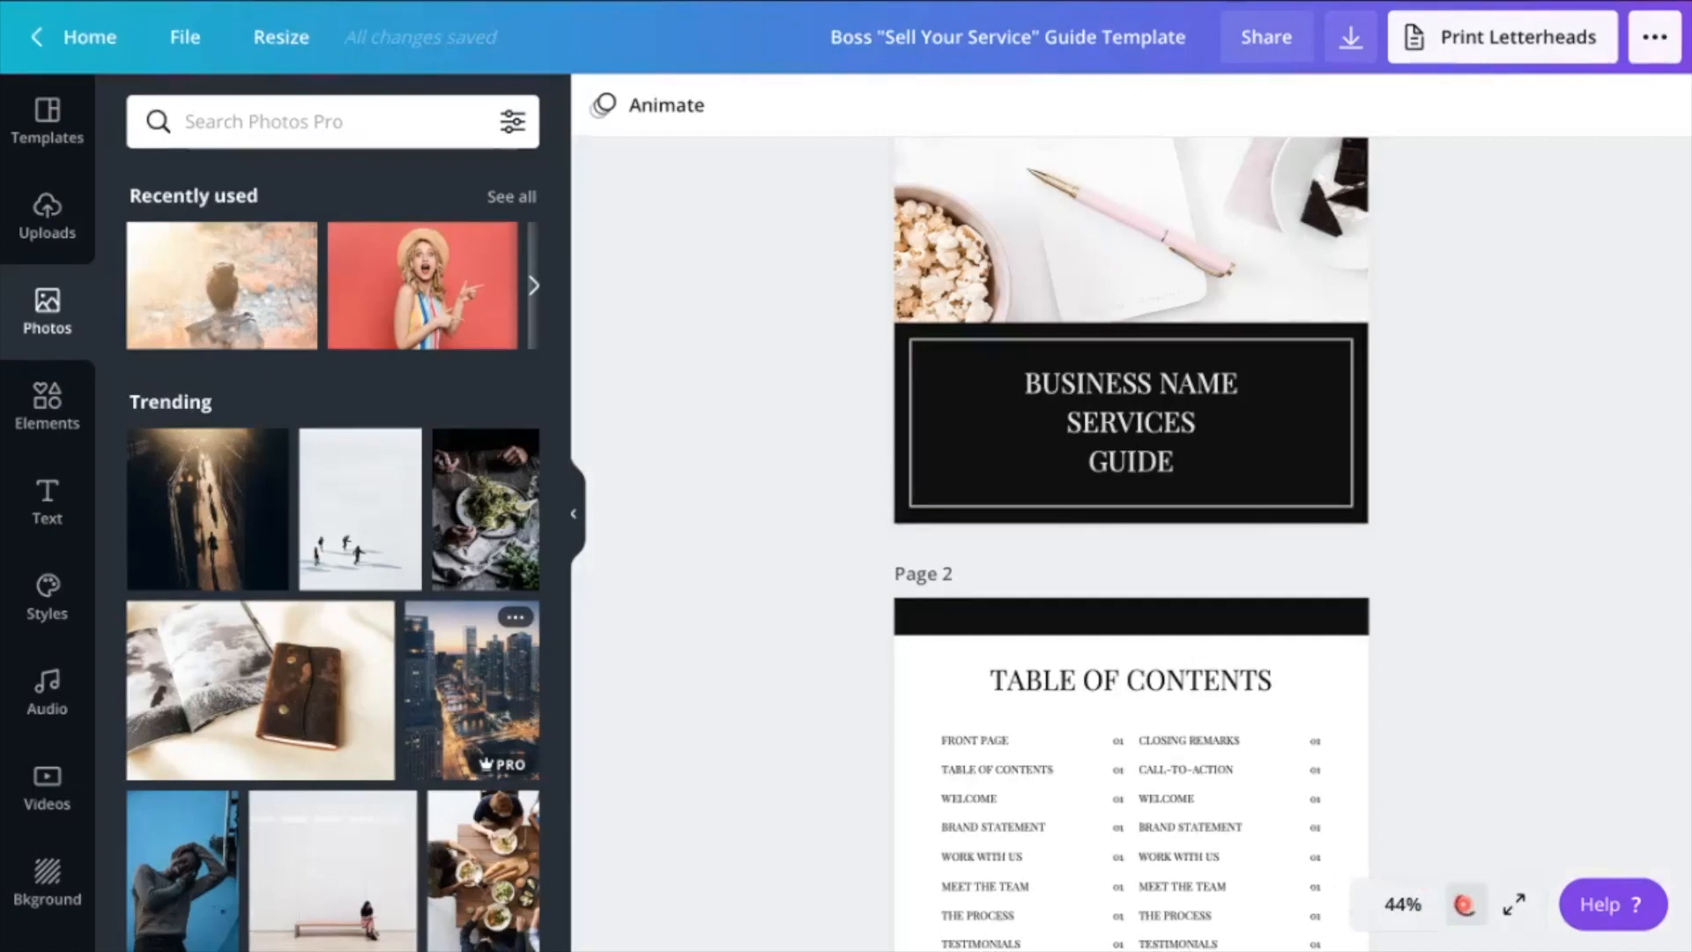
{"action": "left_click", "coordinate": [1465, 904]}
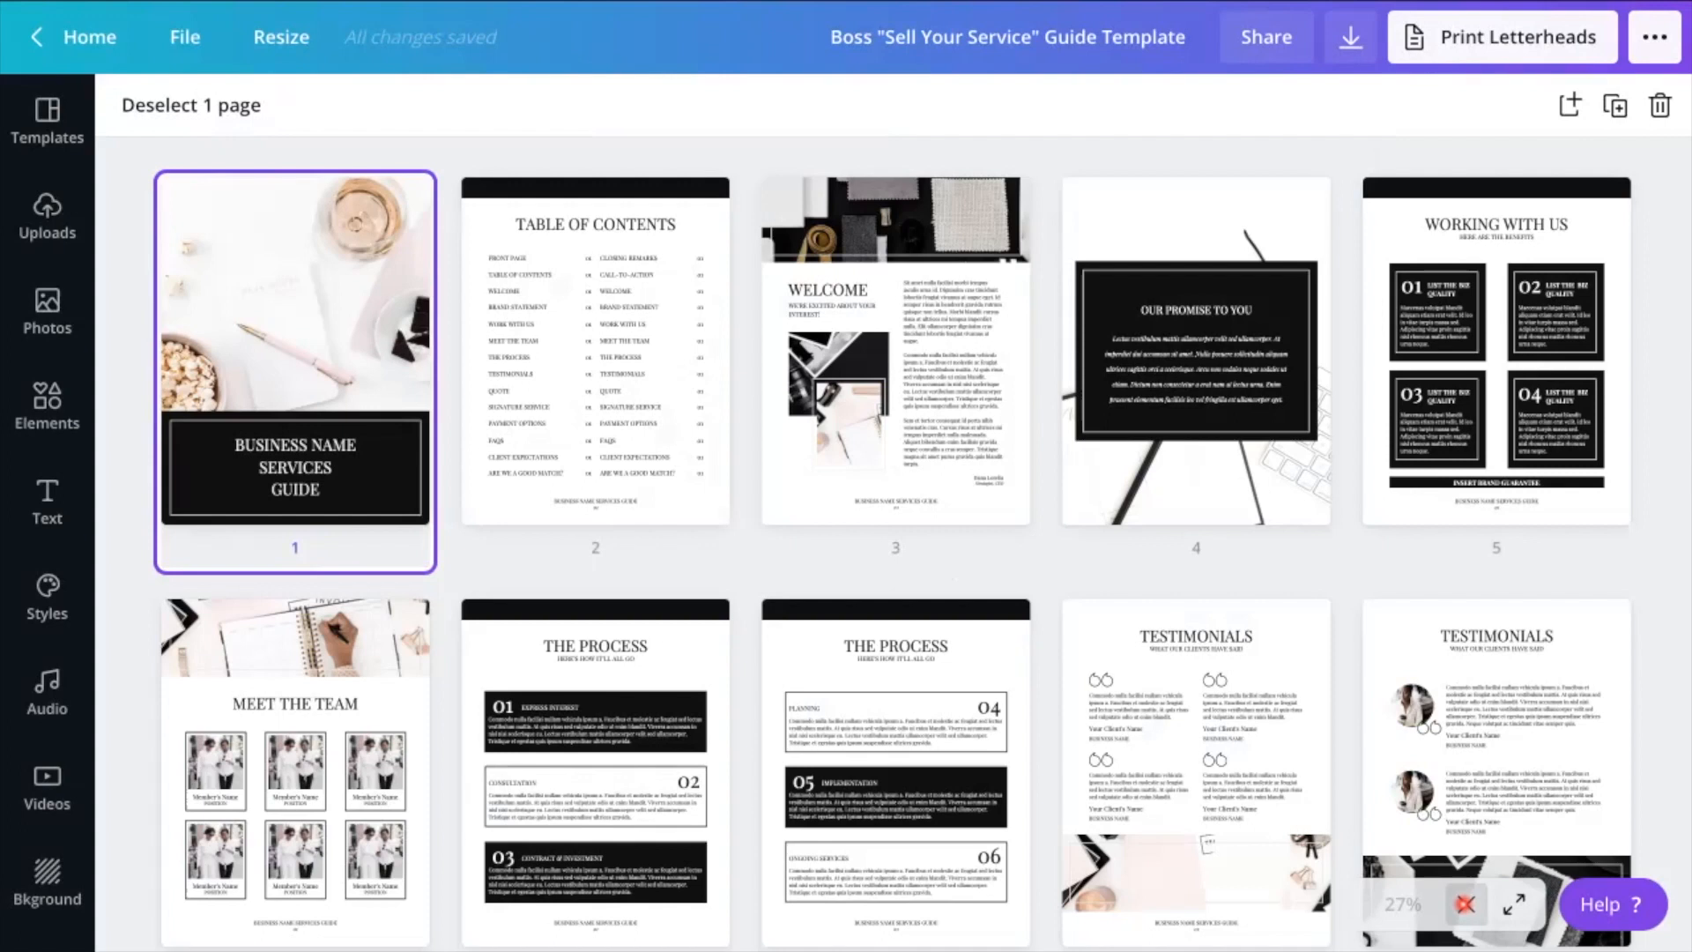
{"action": "scroll", "coordinate": [1666, 491], "scroll_direction": "down", "scroll_amount": 4}
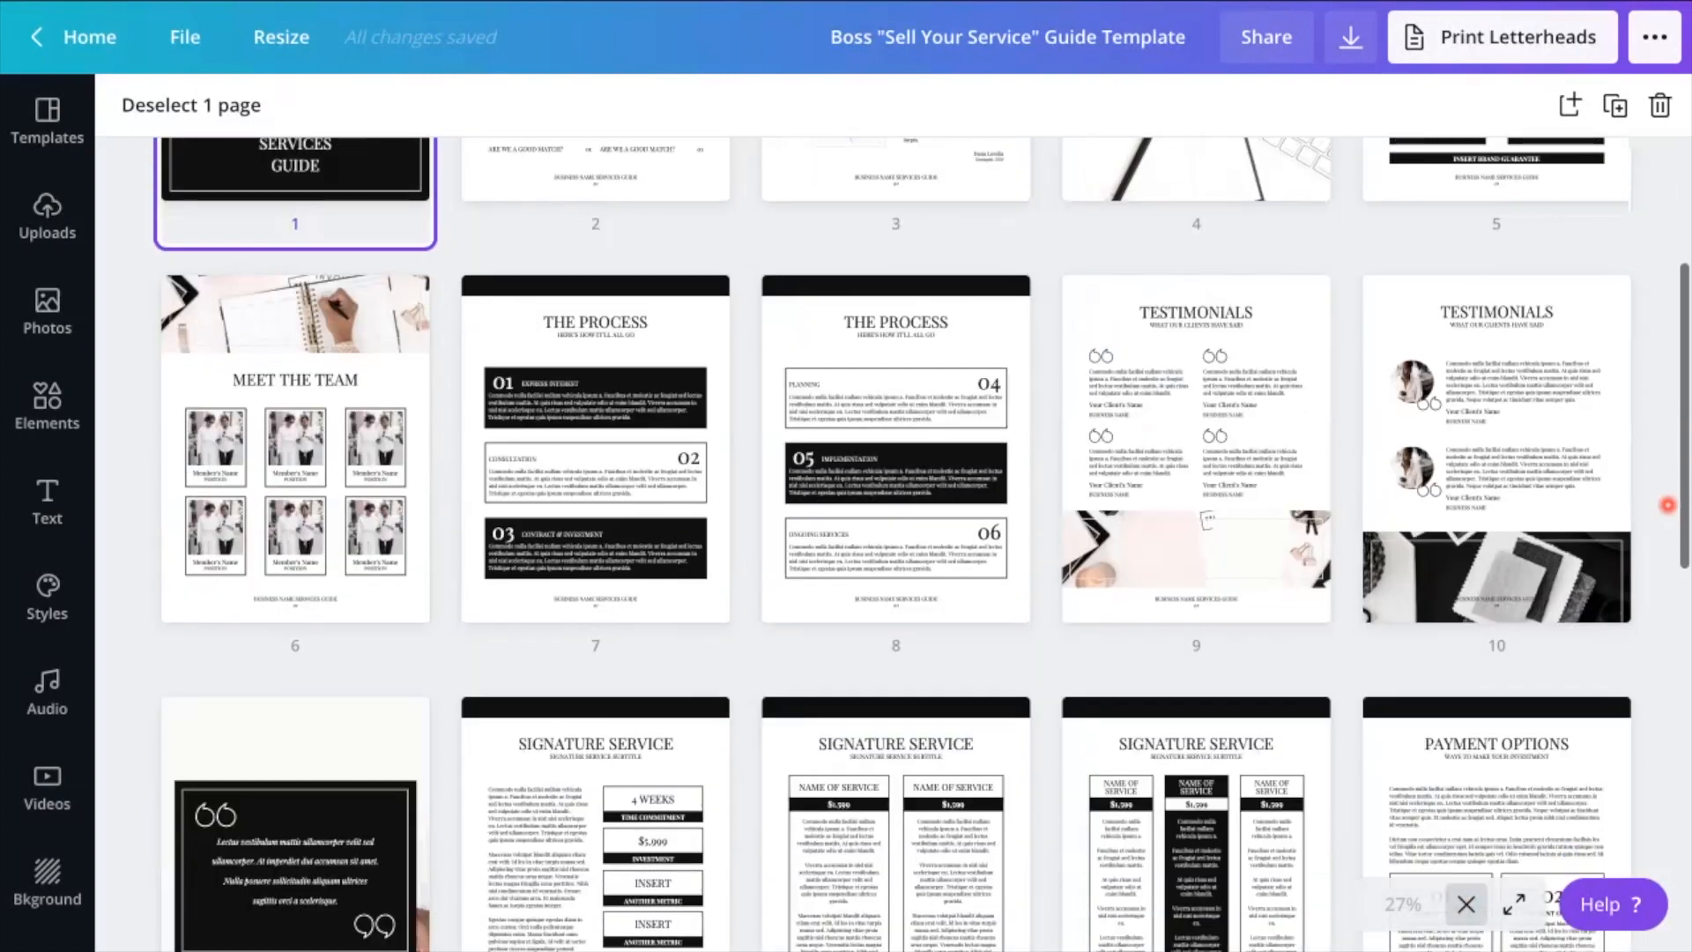
{"action": "scroll", "coordinate": [1668, 505], "scroll_direction": "down", "scroll_amount": 3}
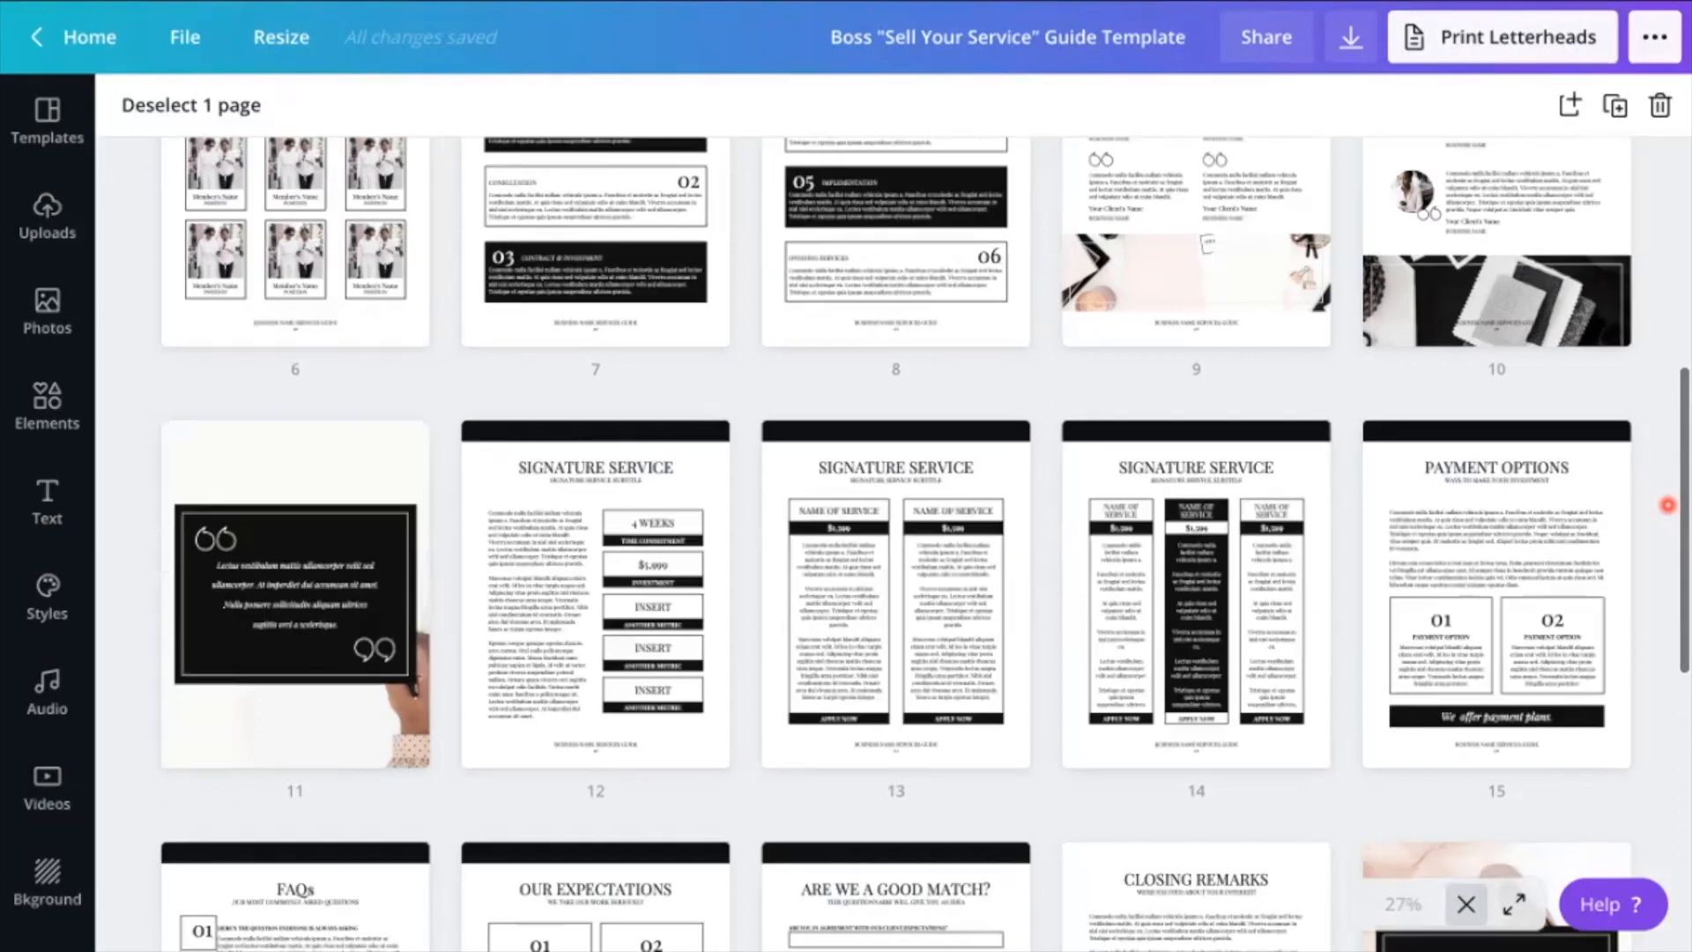
{"action": "scroll", "coordinate": [1667, 505], "scroll_direction": "down", "scroll_amount": 5}
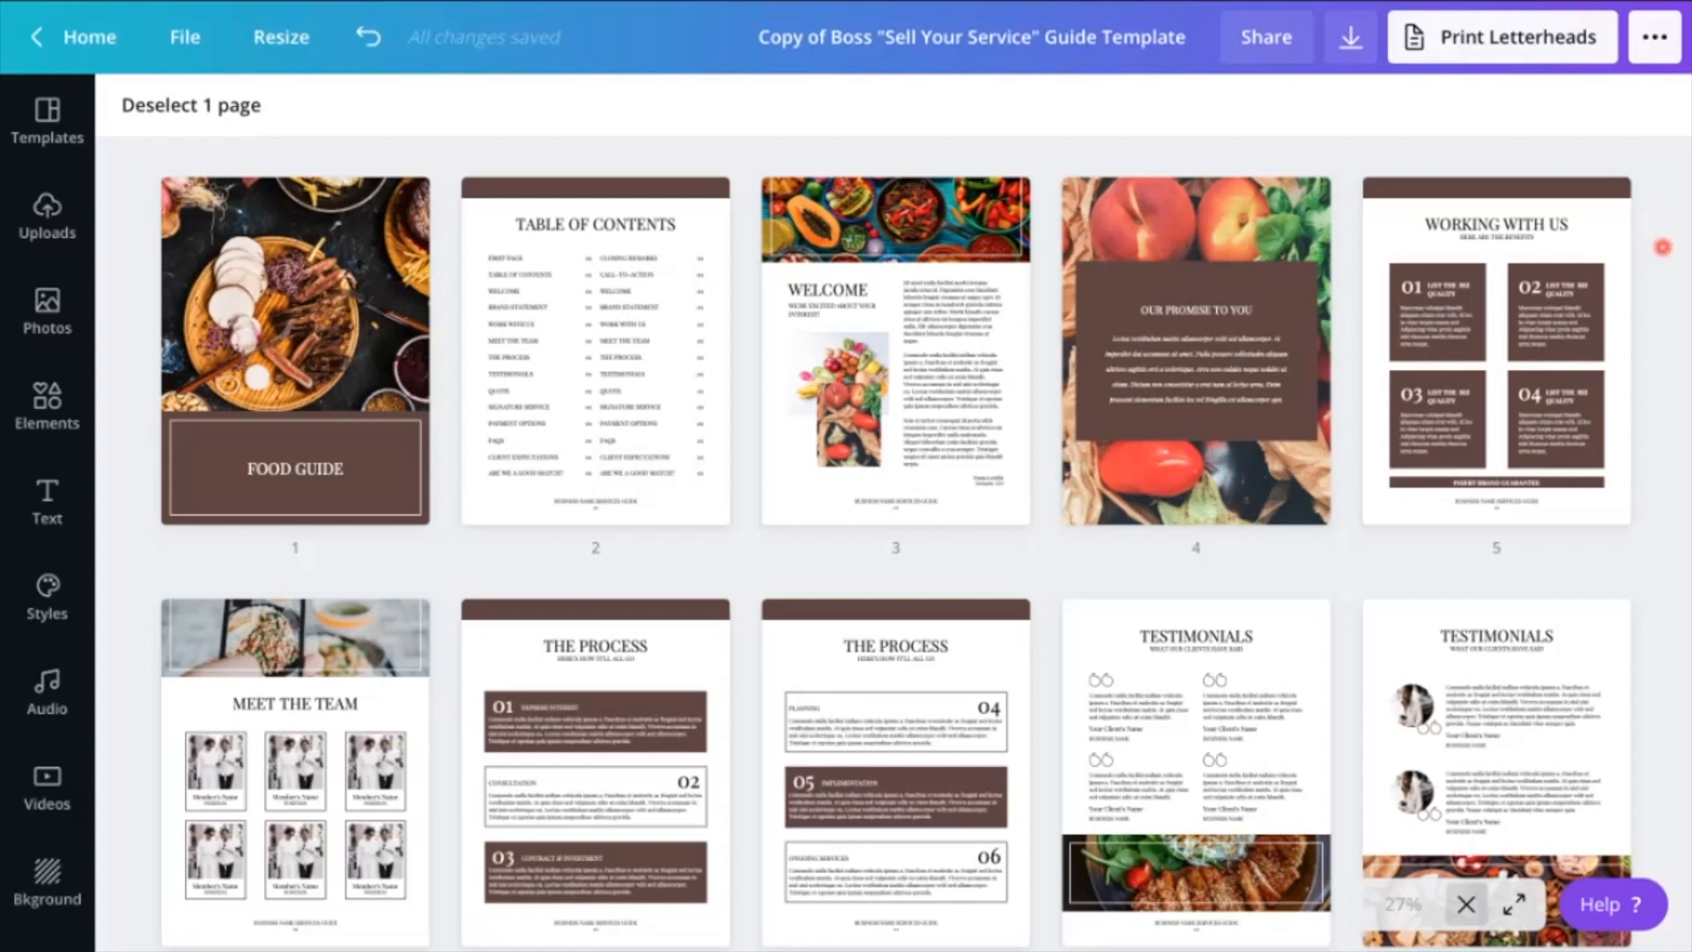
Review all 20 pages of the customized food guide copy in the grid overview
{"action": "mouse_move", "coordinate": [1663, 248]}
{"action": "scroll", "coordinate": [1663, 248], "scroll_direction": "down", "scroll_amount": 4}
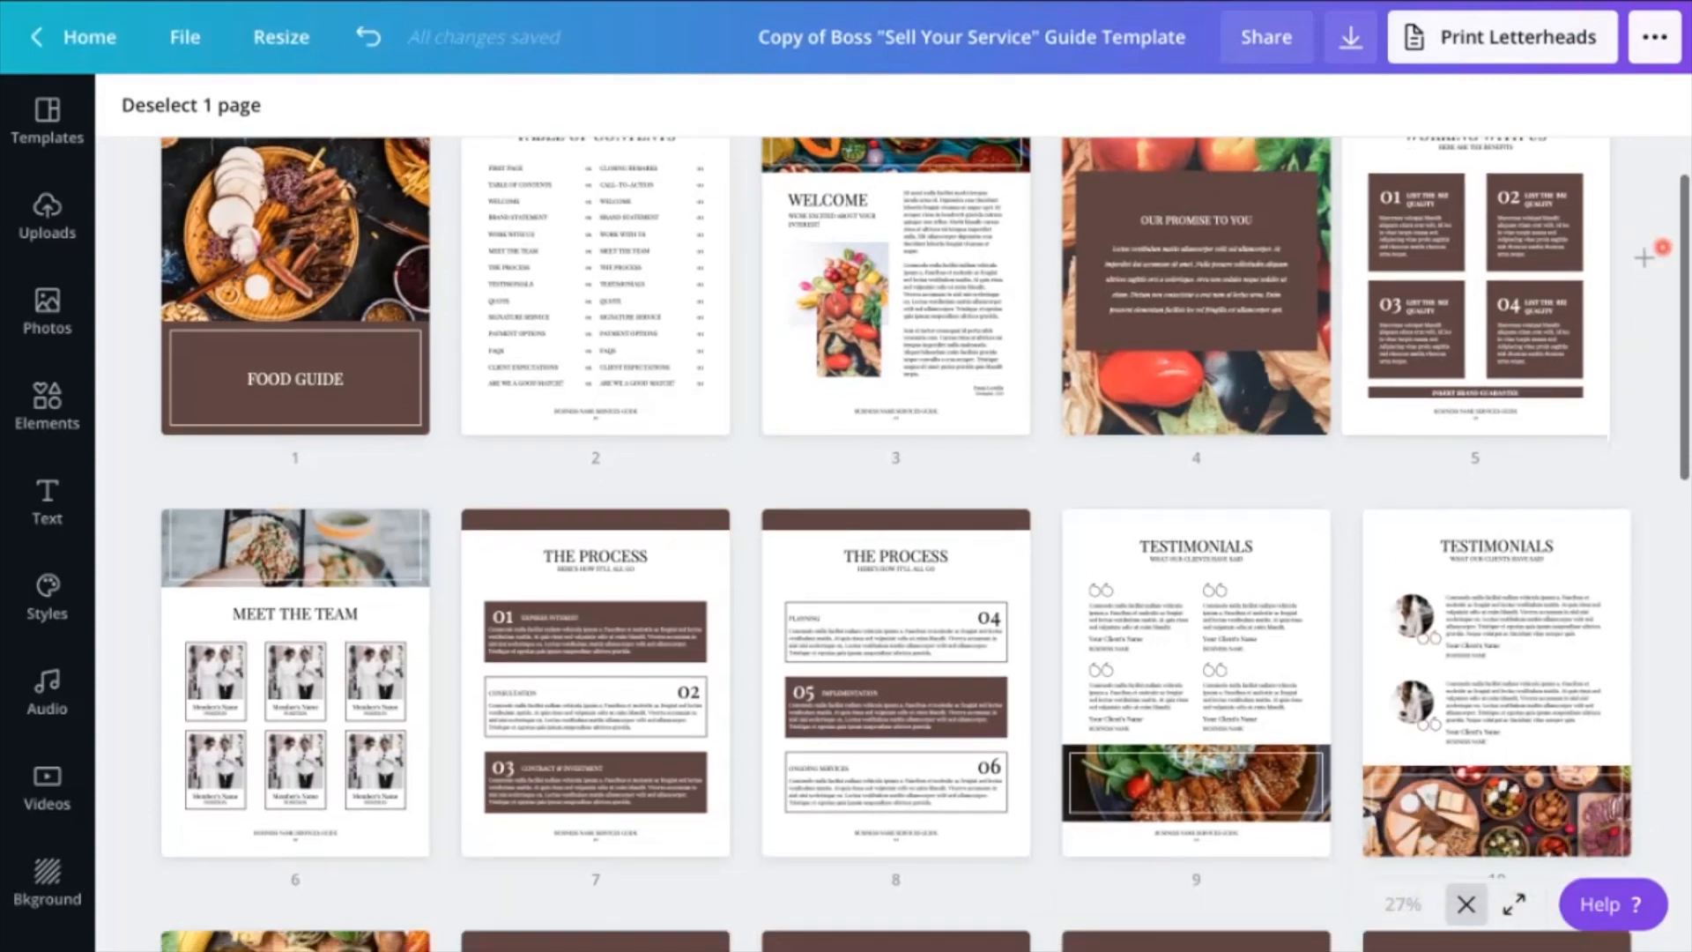
{"action": "scroll", "coordinate": [1663, 247], "scroll_direction": "down", "scroll_amount": 5}
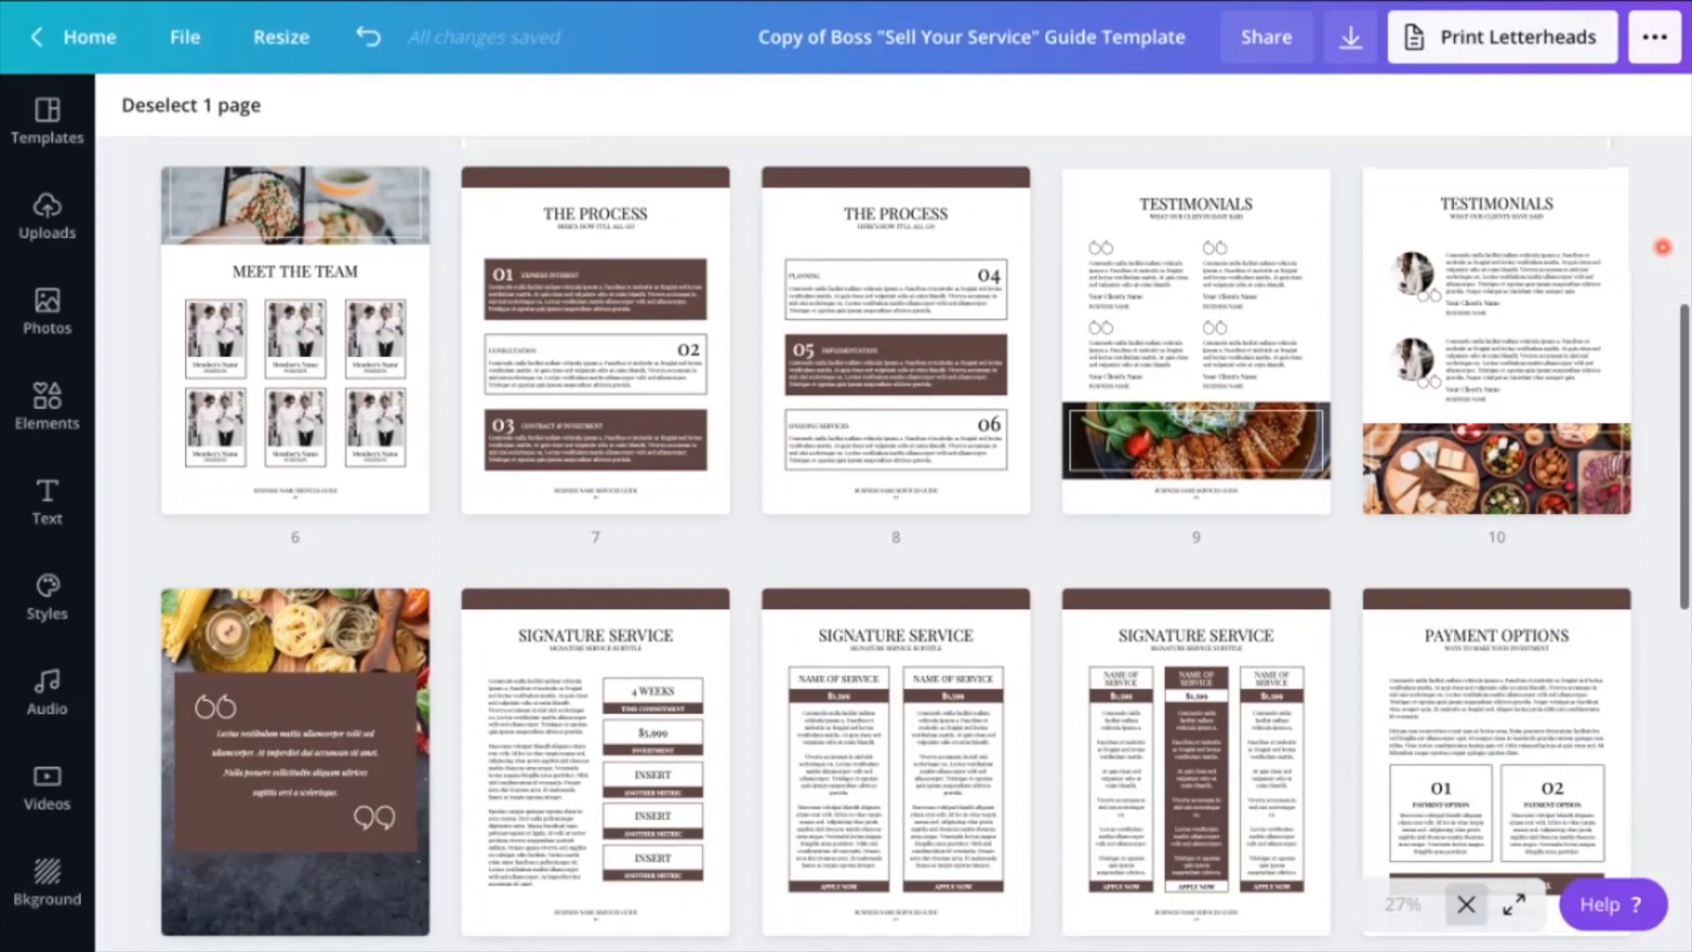
{"action": "scroll", "coordinate": [1663, 248], "scroll_direction": "down", "scroll_amount": 5}
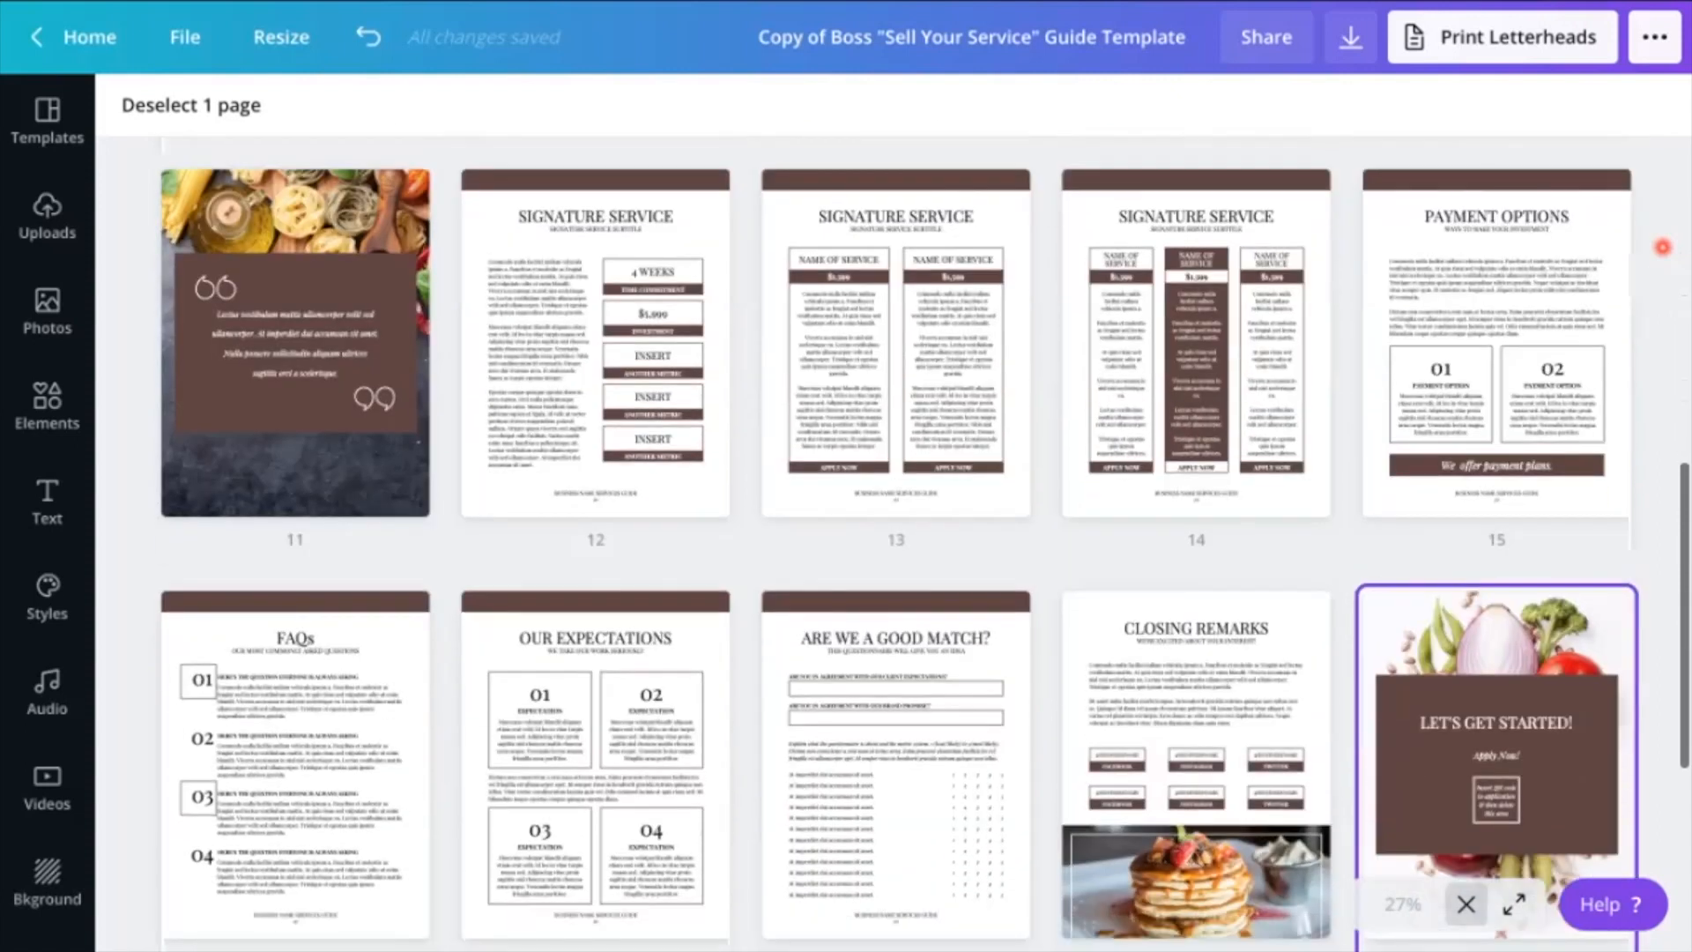
{"action": "scroll", "coordinate": [1663, 248], "scroll_direction": "down", "scroll_amount": 2}
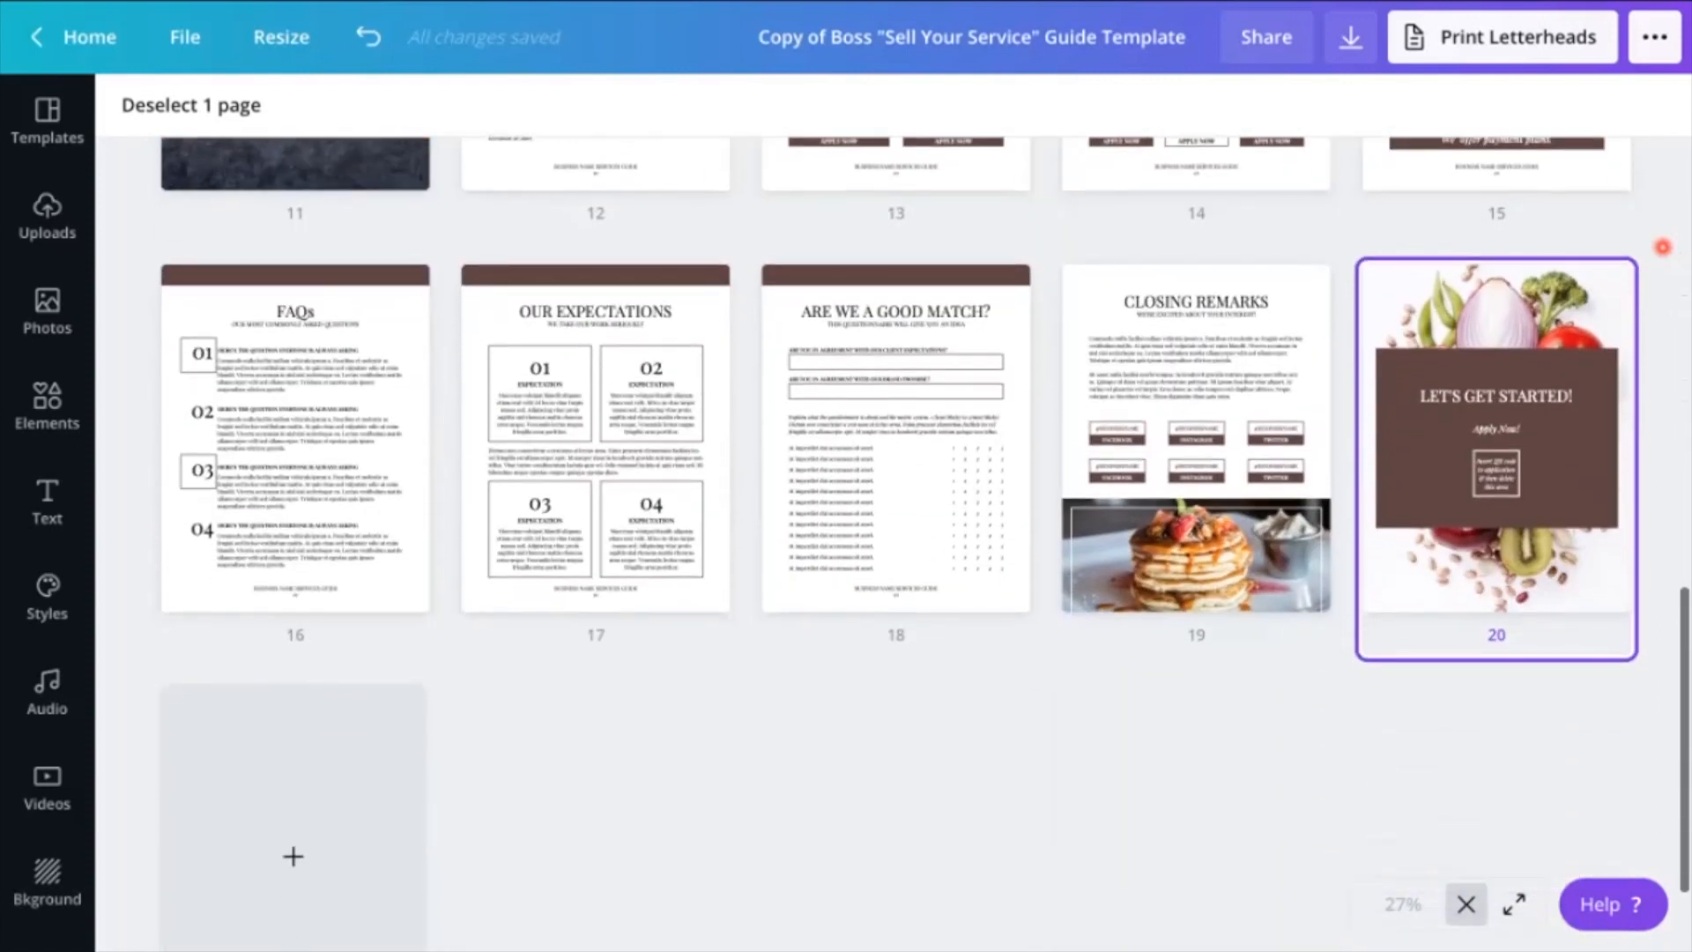